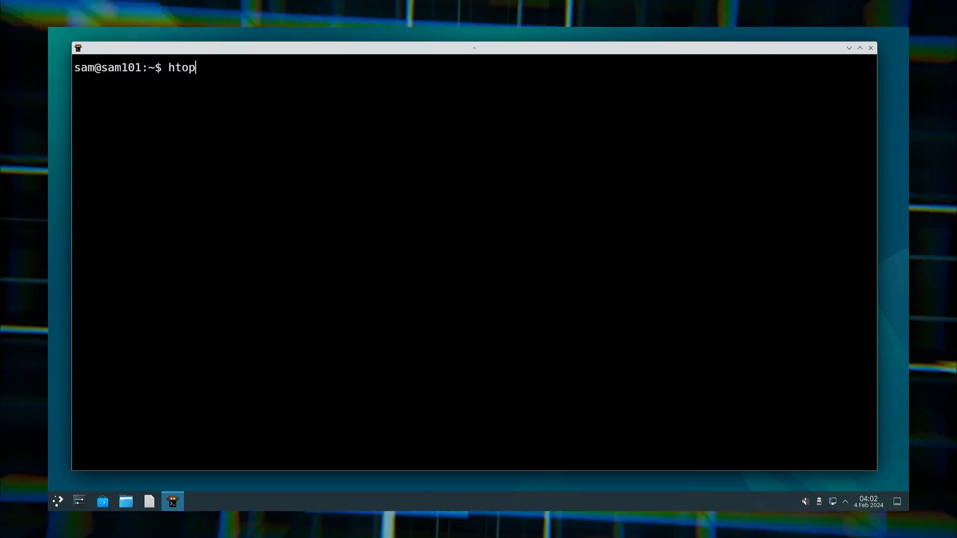
Run htop in the terminal to view the system's processes.
key("Return")
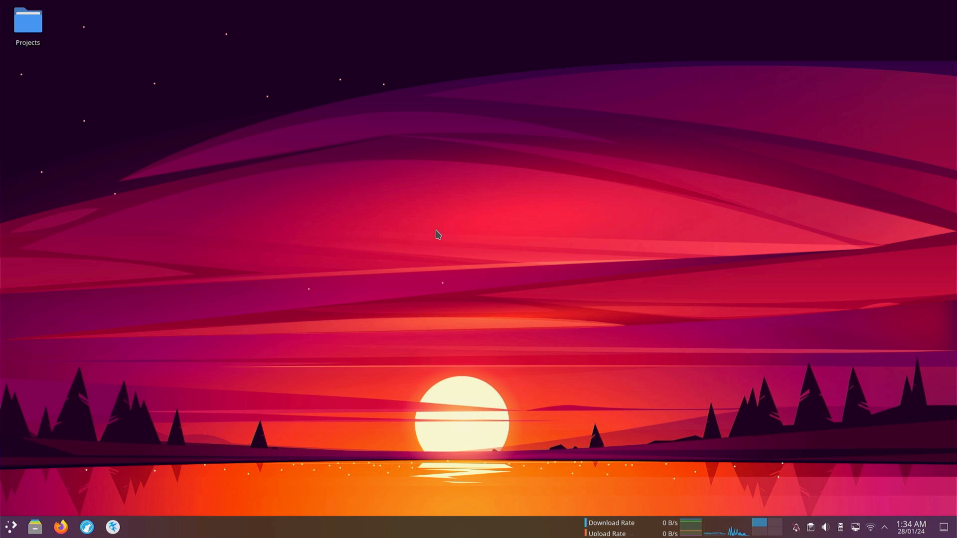
Search Google for "Debian" in the web browser and open the official Debian website.
left_click(87, 527)
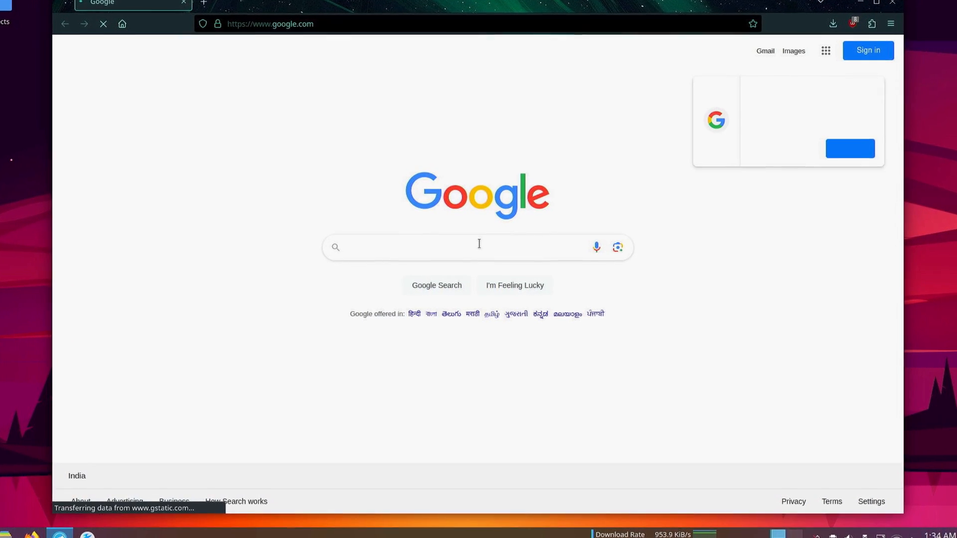
left_click(479, 248)
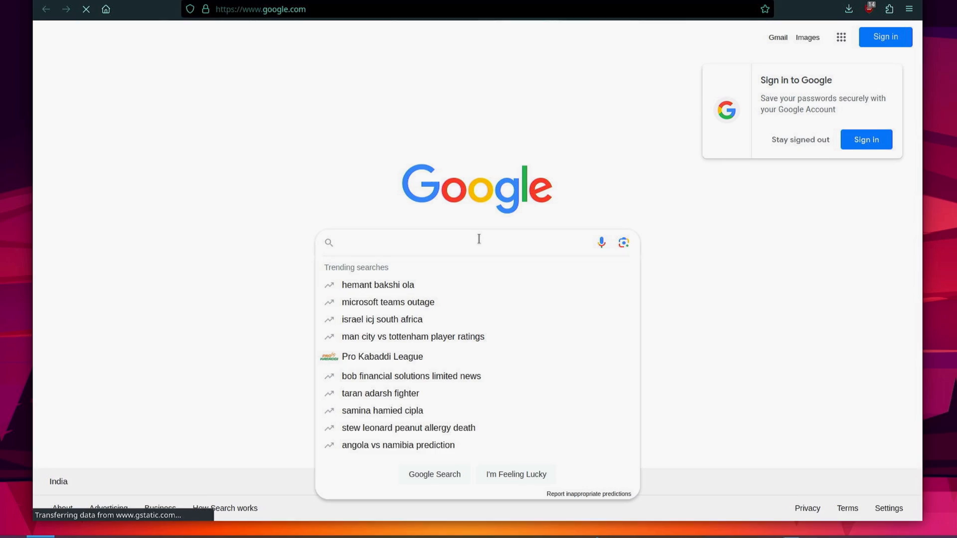
type("Debian")
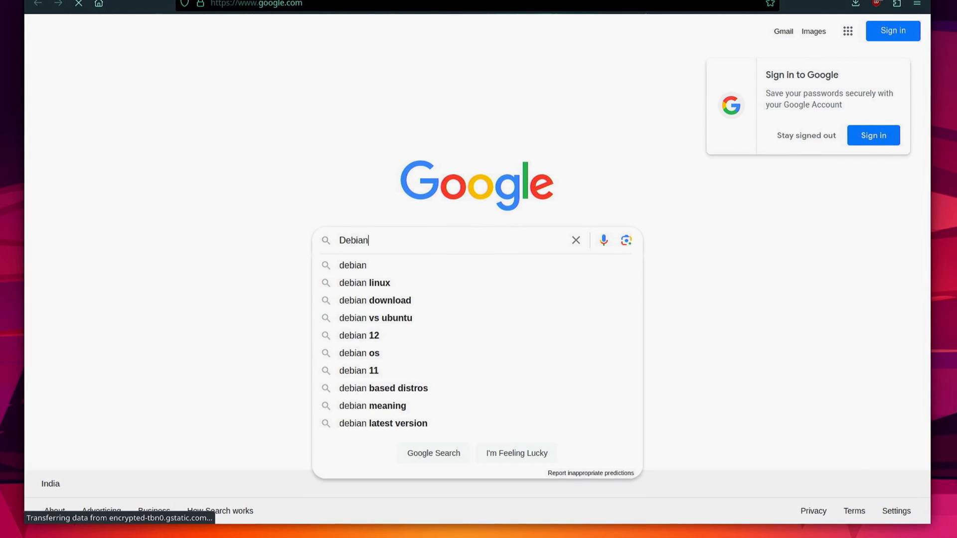
key("Return")
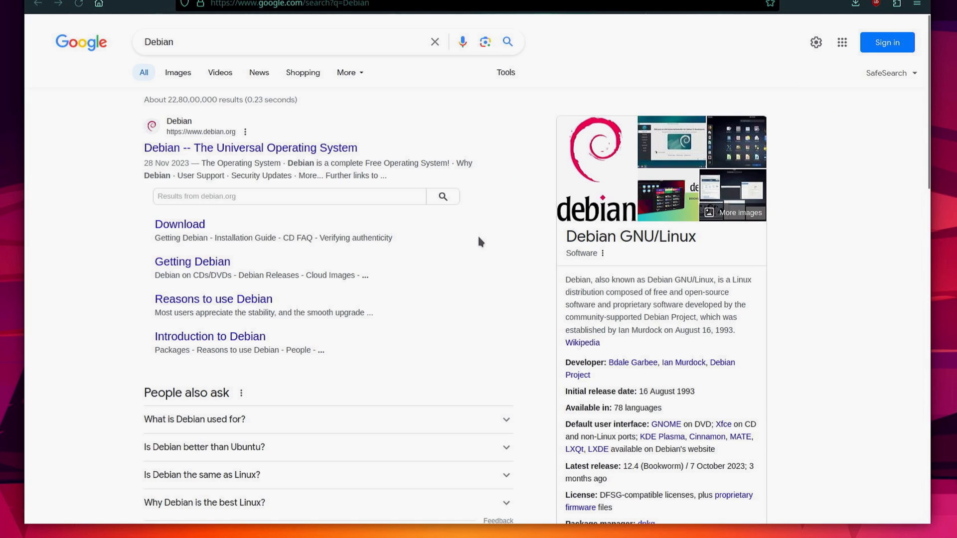
left_click(331, 151)
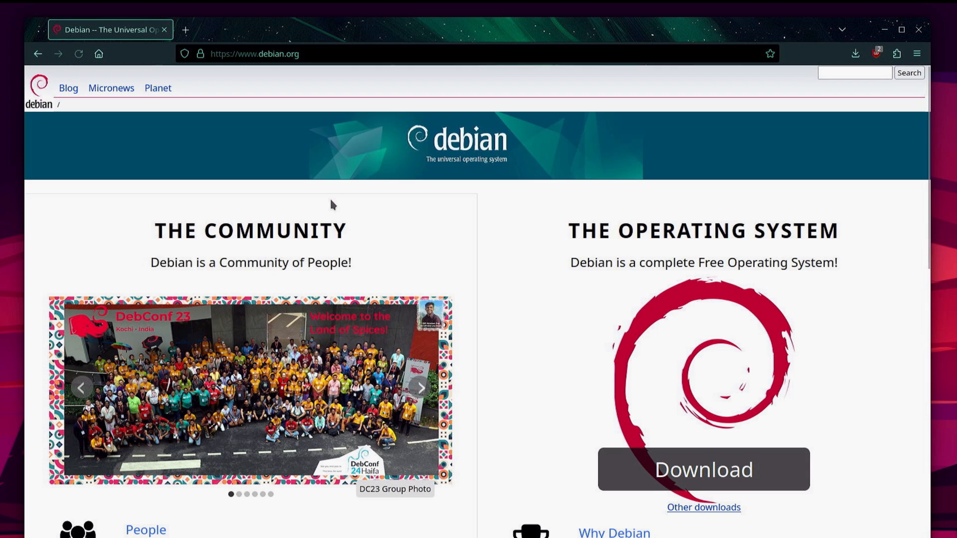
left_click(329, 52)
left_click(328, 52)
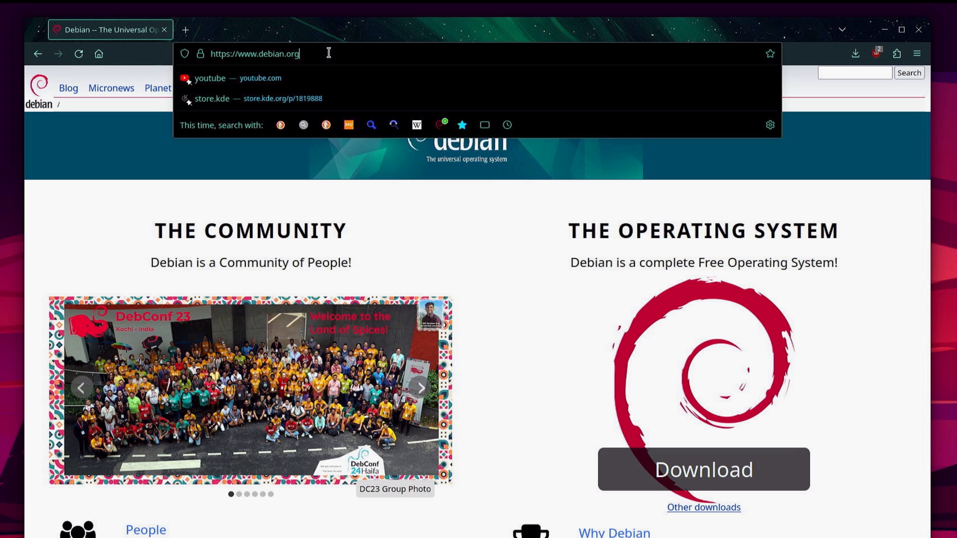
type("/releas")
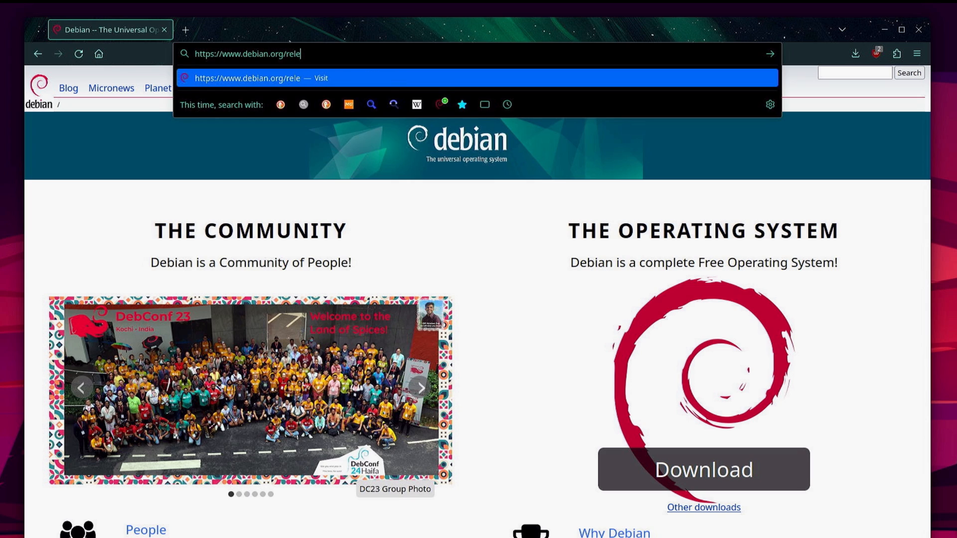
type("es/")
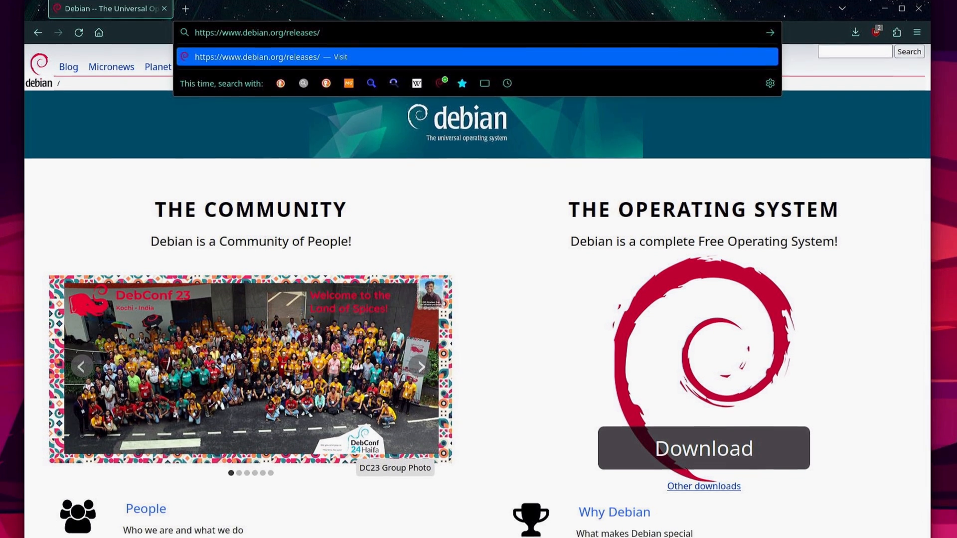
key("Return")
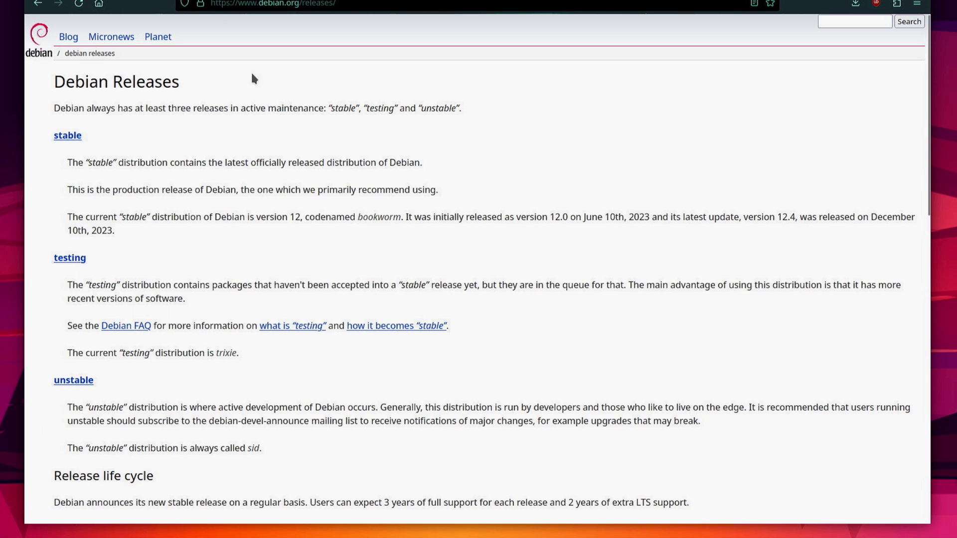
Open the release information for the upcoming "trixie" release and follow its link to the Debian-Installer page.
scroll(390, 174, "down", 8)
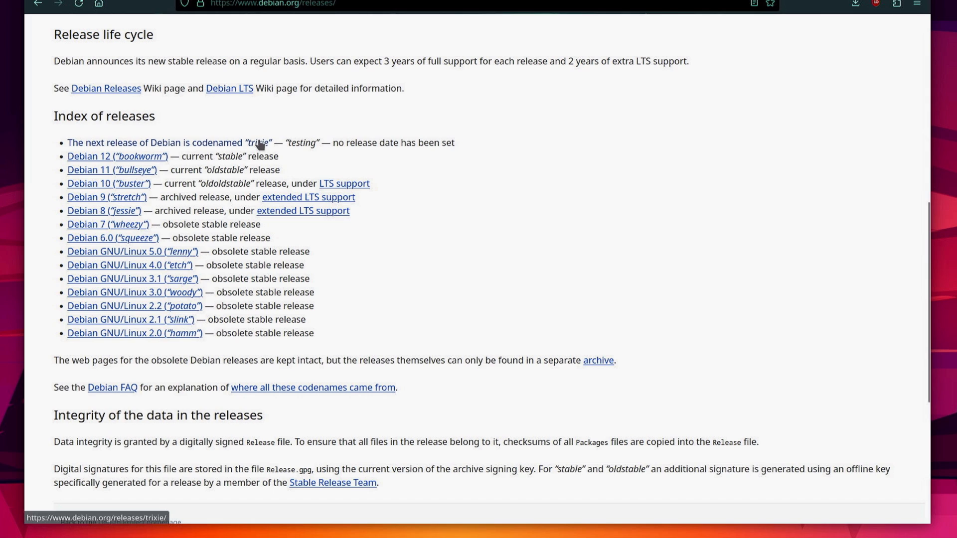
left_click(251, 144)
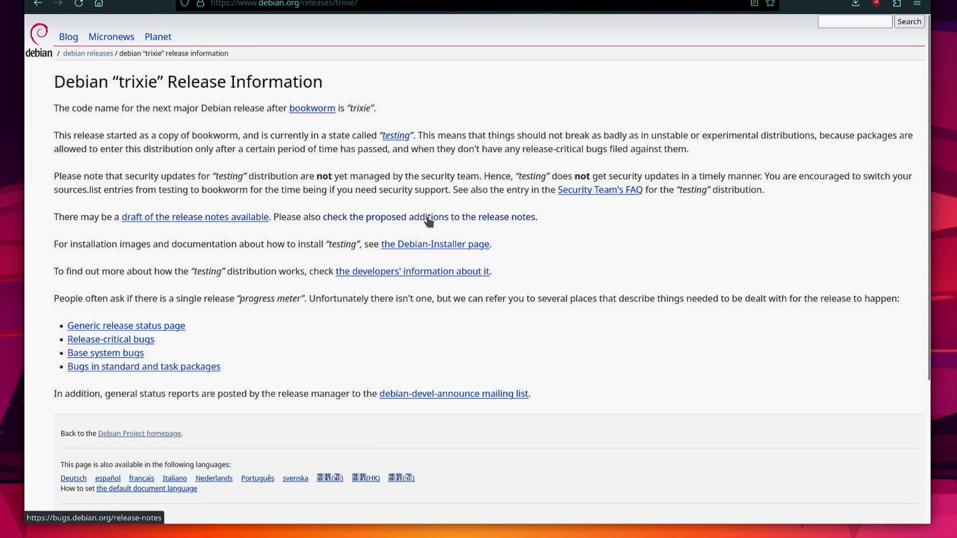
scroll(428, 220, "down", 4)
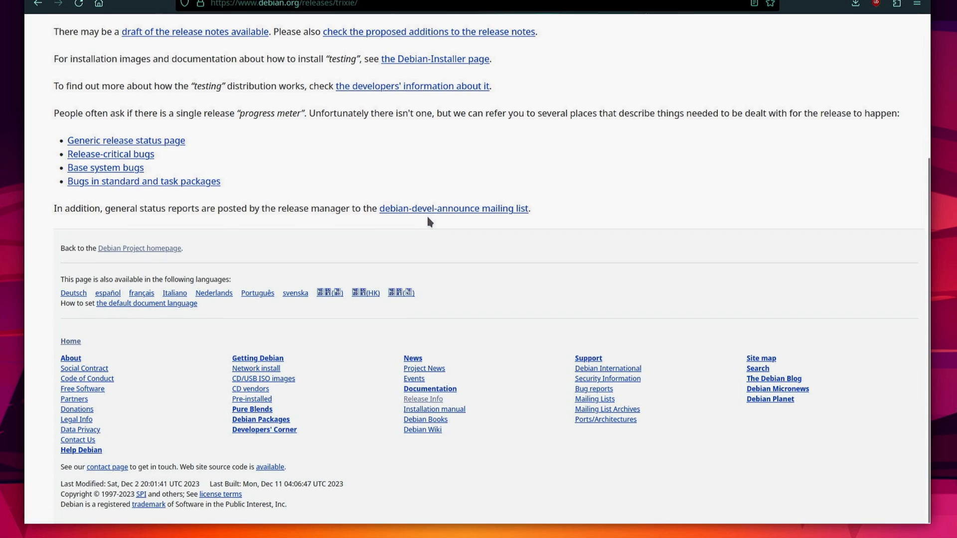
left_click(440, 61)
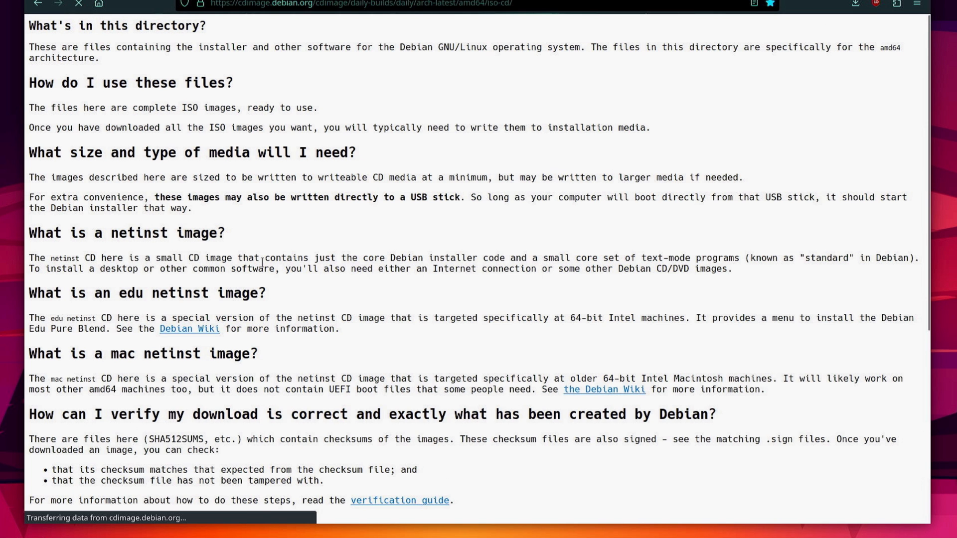
Download debian-testing-amd64-netinst.iso from the amd64 daily builds to the Desktop folder and check the download's progress.
scroll(261, 260, "down", 6)
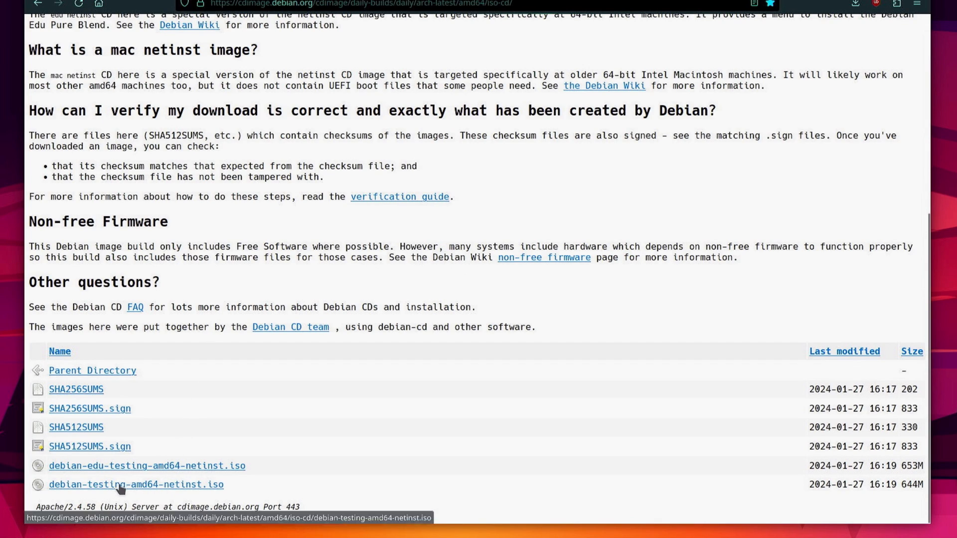
left_click(205, 486)
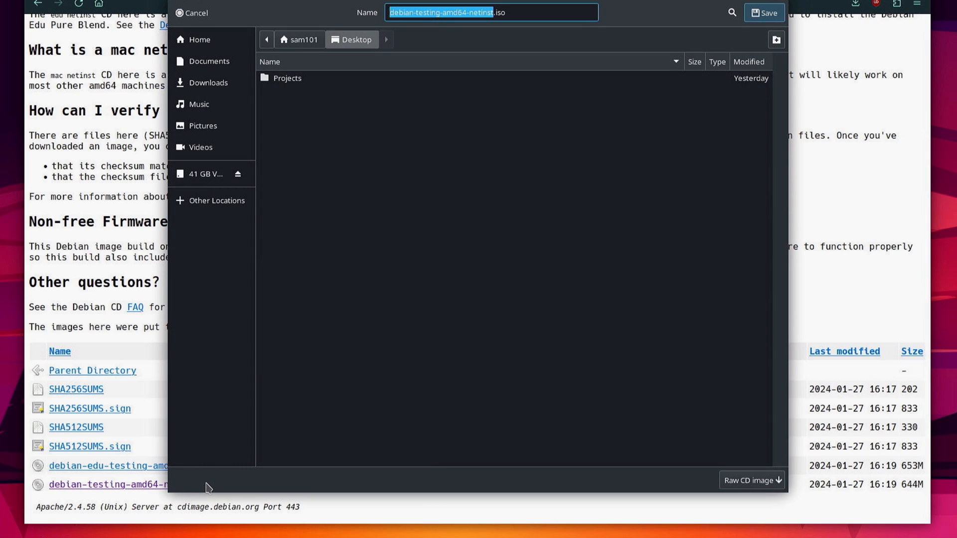
left_click(764, 13)
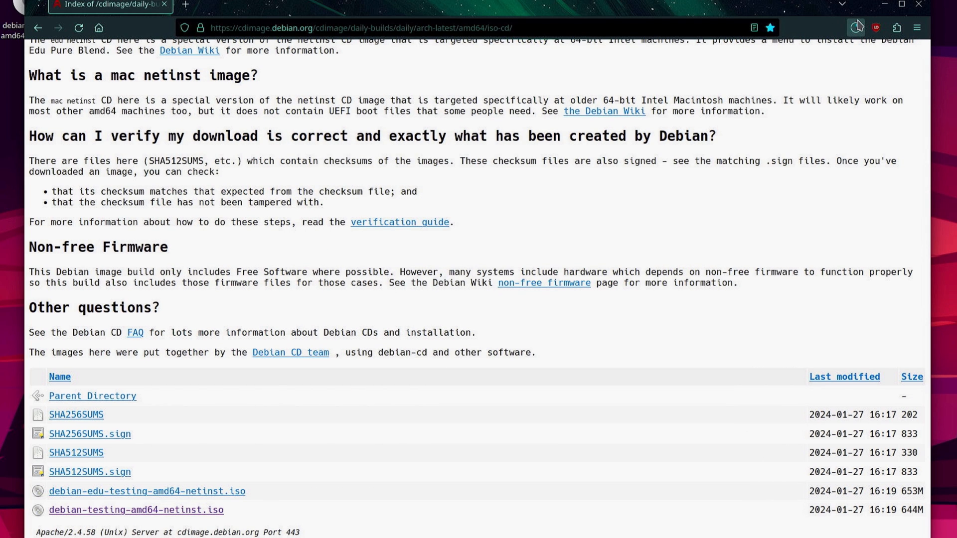
left_click(772, 99)
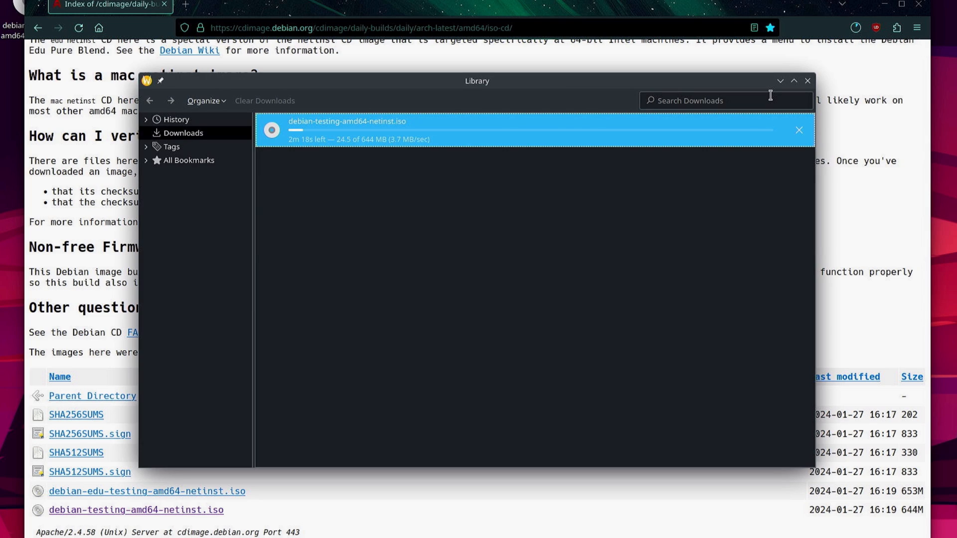
left_click(641, 214)
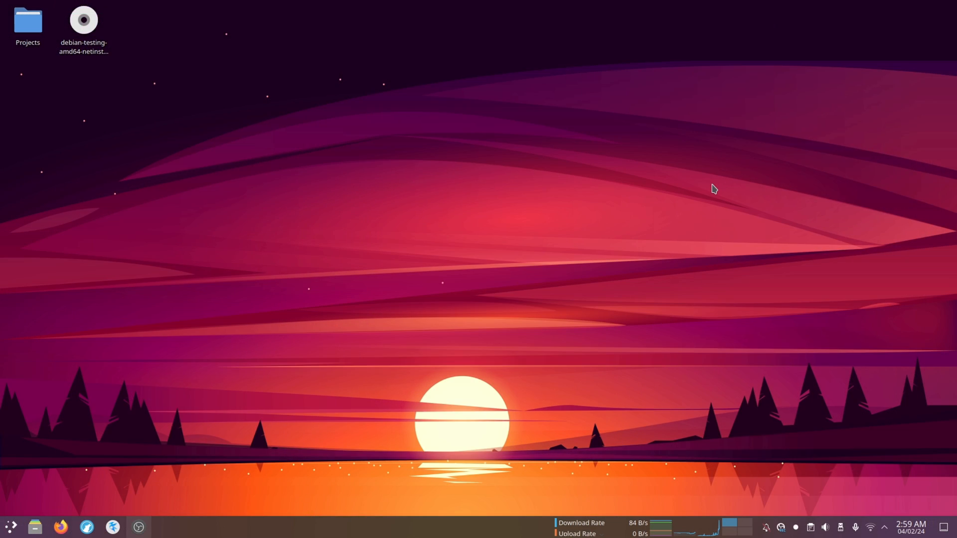
Switch to a new terminal with enlarged text, change to the Desktop directory and list its contents.
key("ctrl+alt+t")
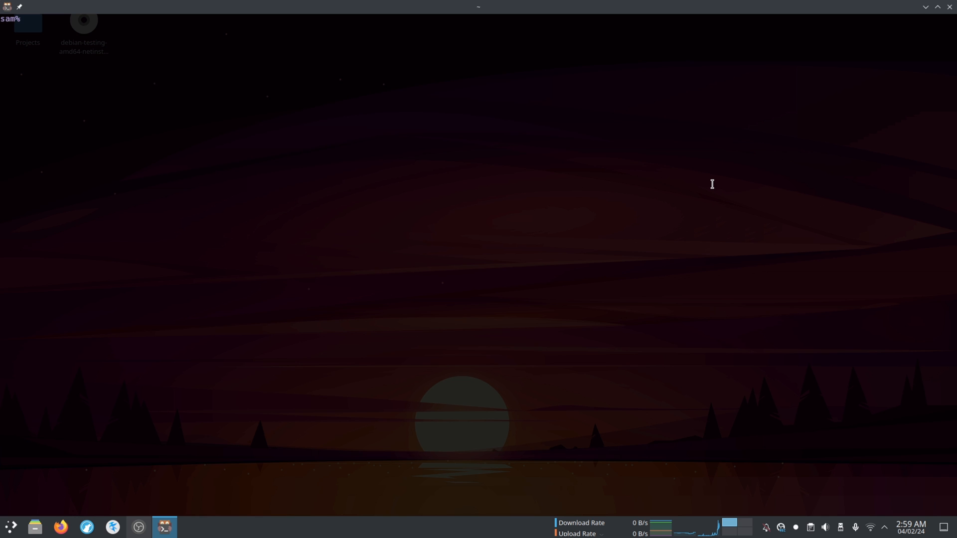
key("ctrl+shift+equal")
key("ctrl+shift+equal")
key("ctrl+shift+equal")
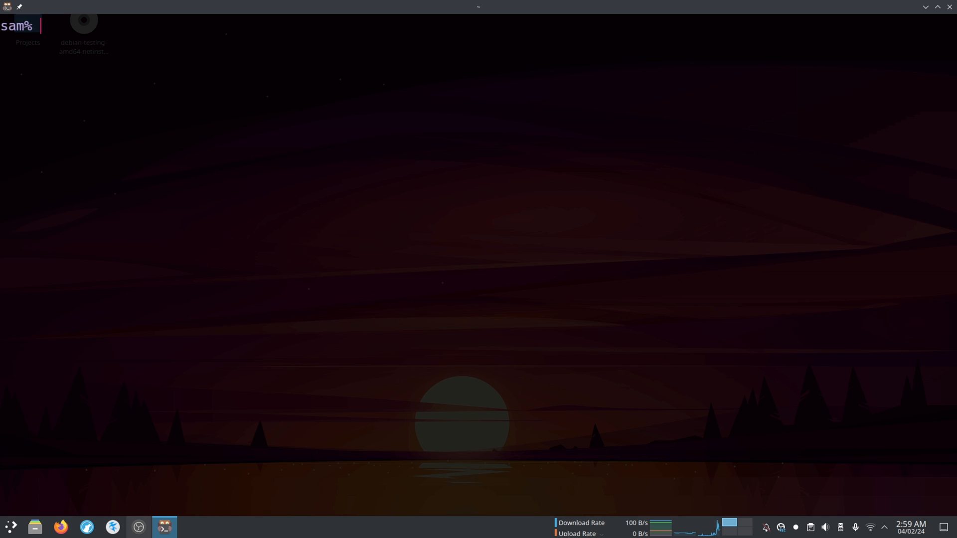
type("cd Desktop/")
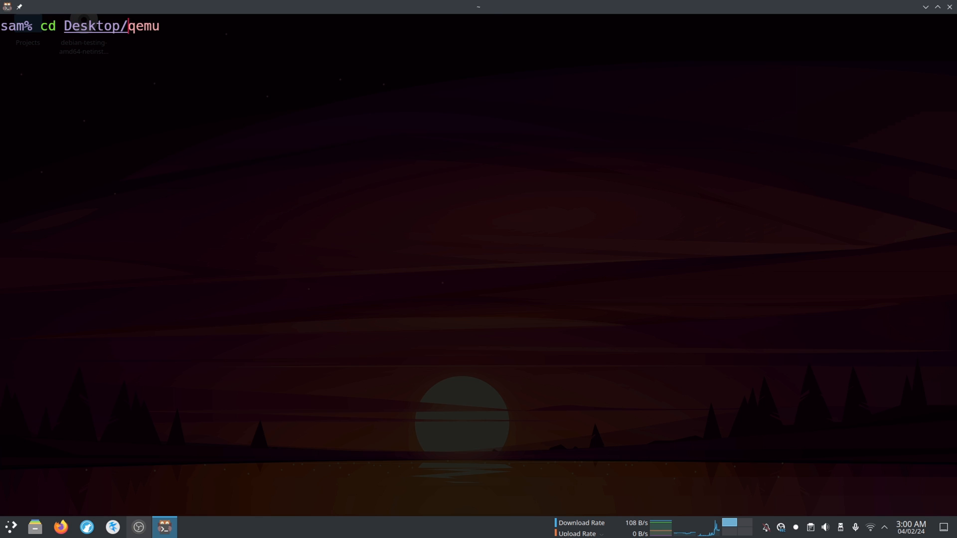
key("Return")
type("ls")
key("Return")
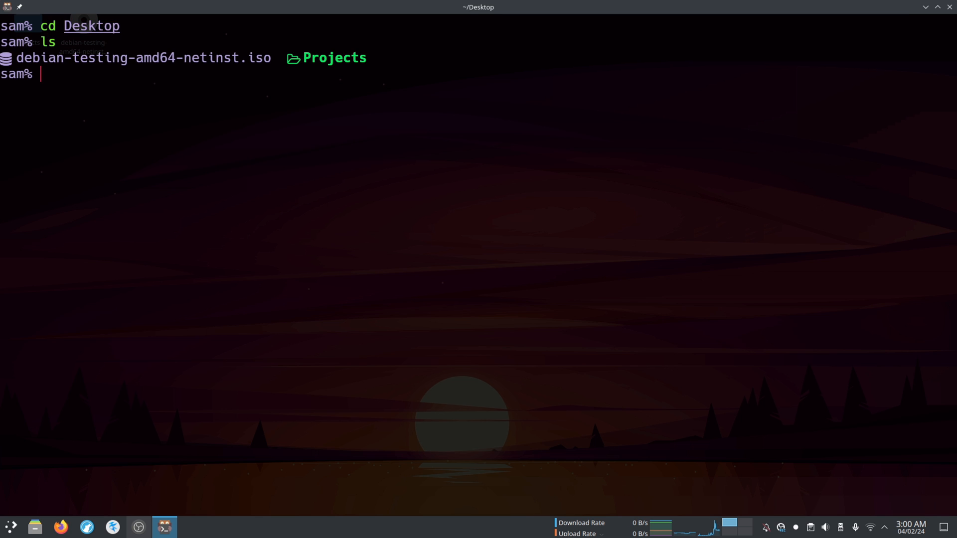
Create a directory named qemu on the Desktop and change into it.
type("mkdir -p qemu")
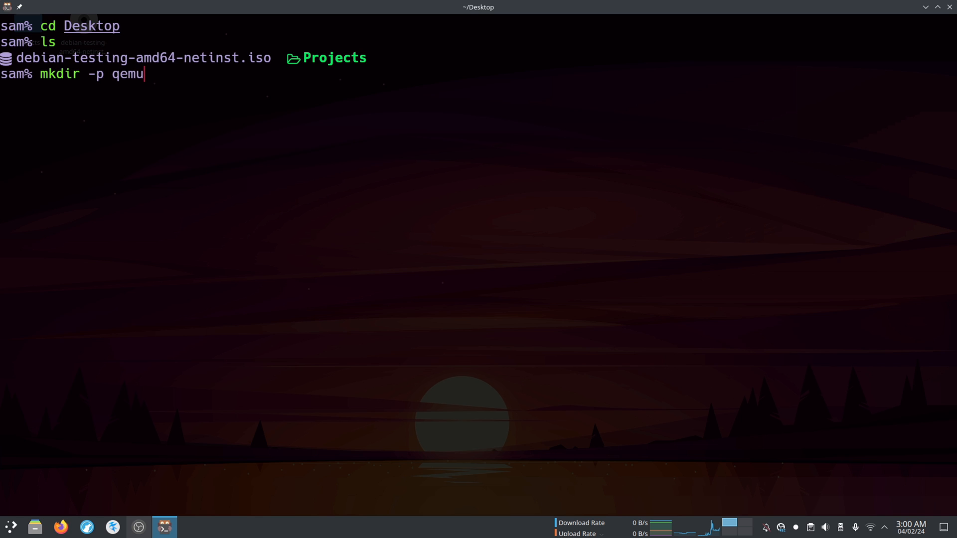
key("Return")
type("cd ")
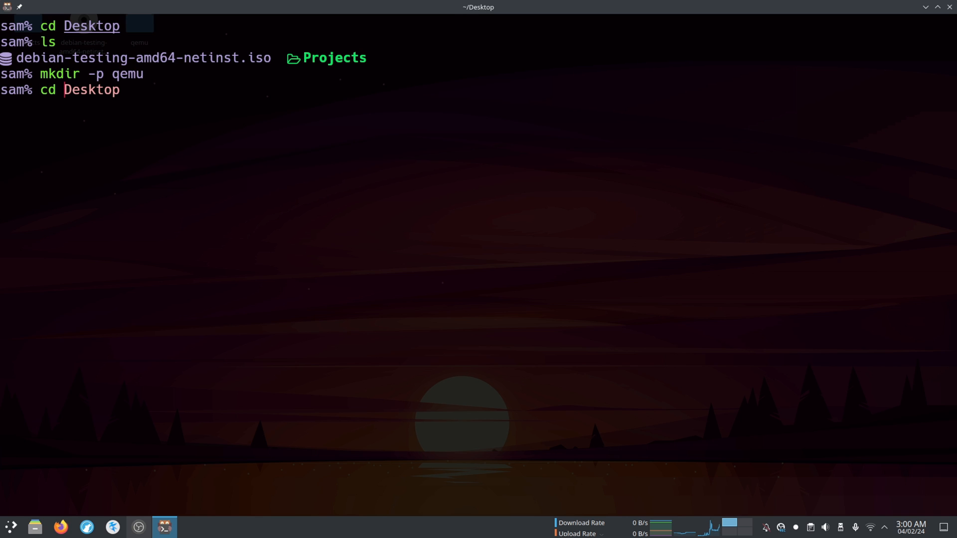
type("q")
key("Tab")
key("Return")
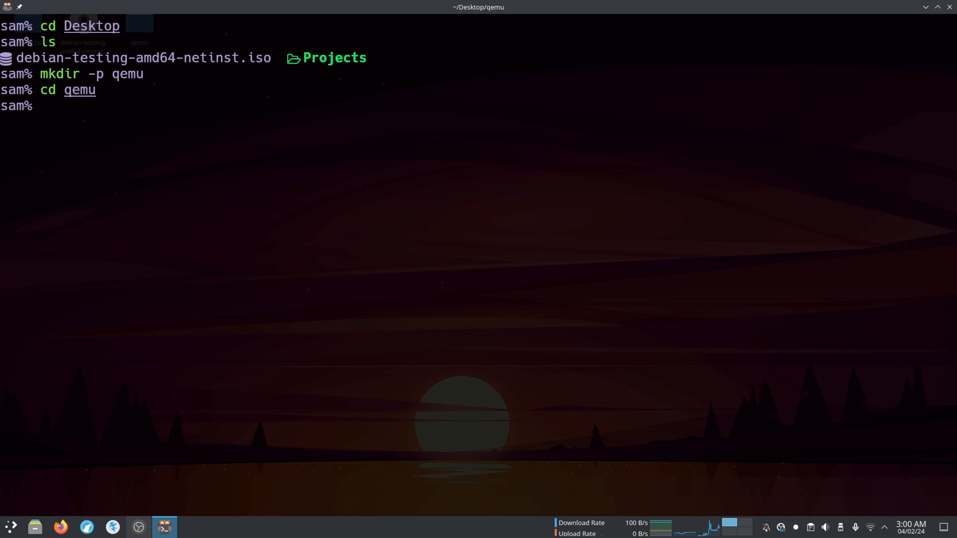
Create the subdirectories Image, VM and ISO with a single mkdir -p command and list the qemu directory.
type("mkdir")
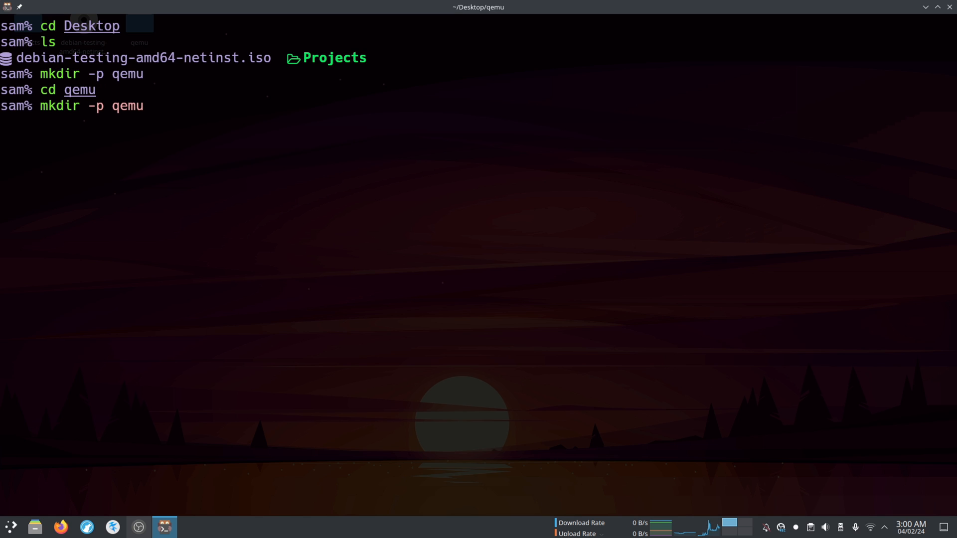
type(" -p ")
type("{}")
type("Image")
type(",VM,")
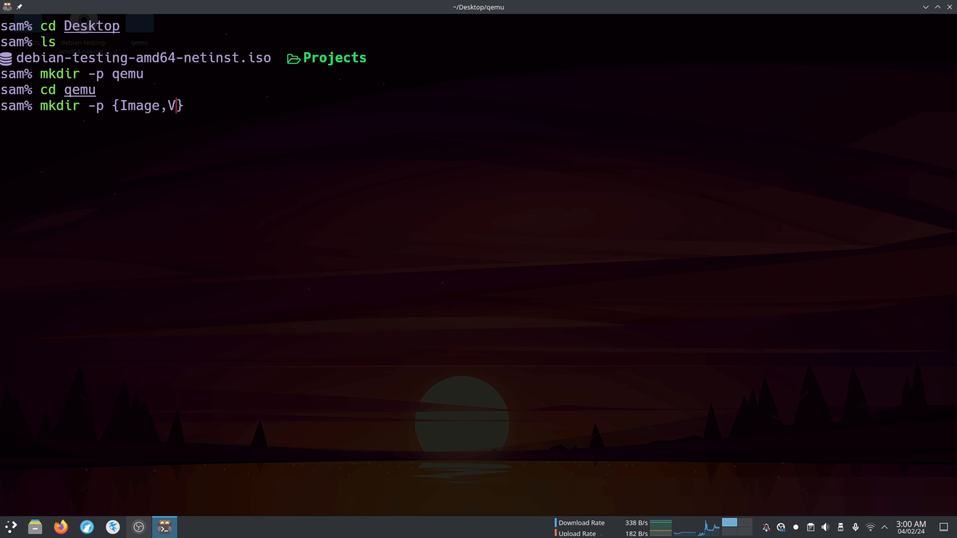
type("ISO")
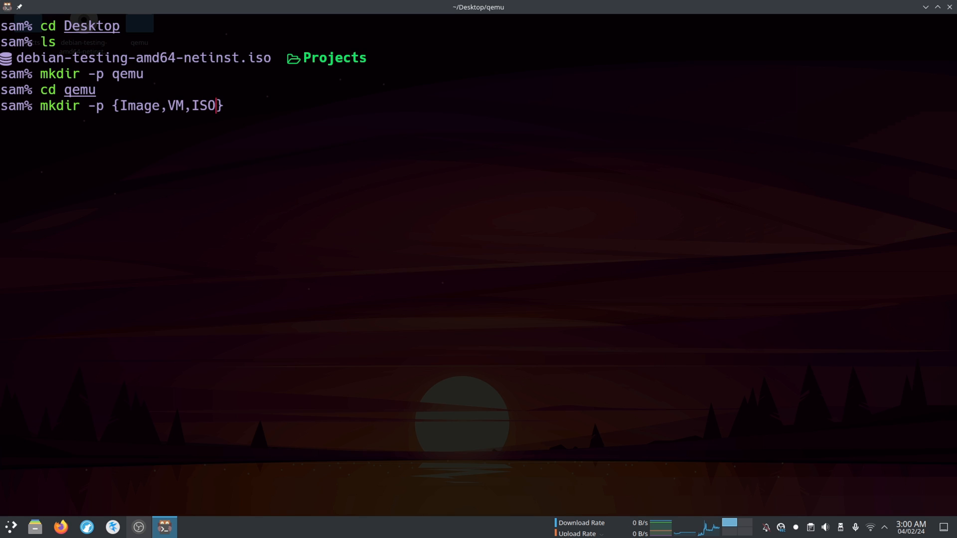
key("Return")
type("ls")
key("Return")
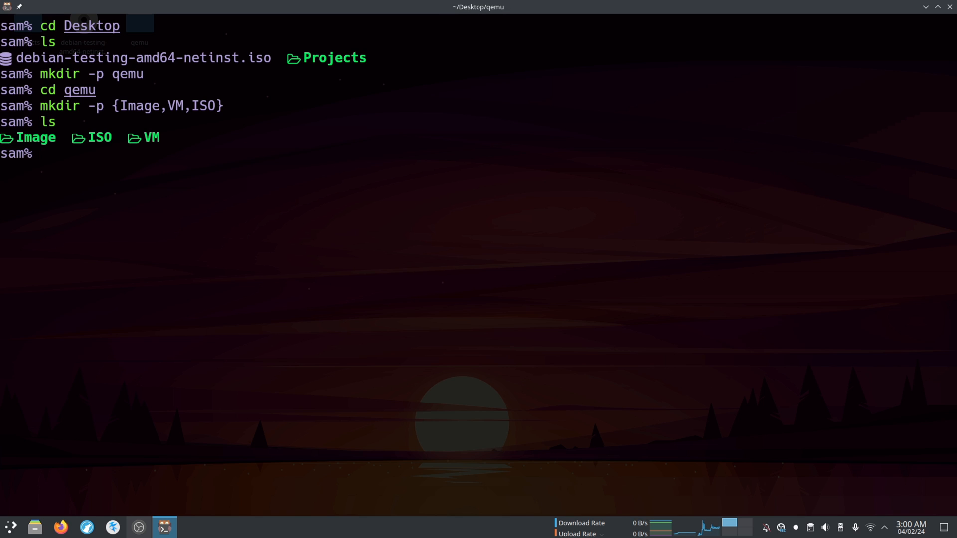
Move debian-testing-amd64-netinst.iso from the parent directory into the ISO directory.
type("mv .")
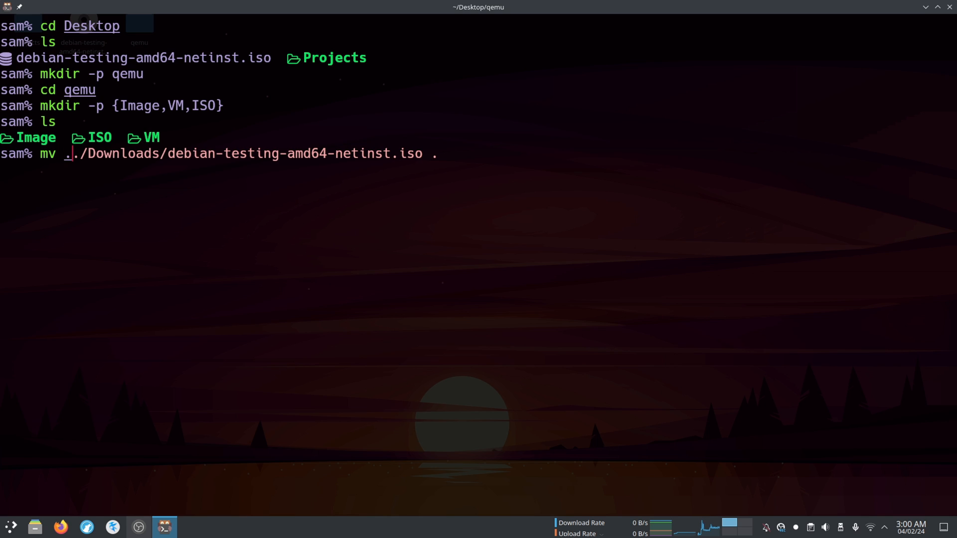
type("./de")
key("Tab")
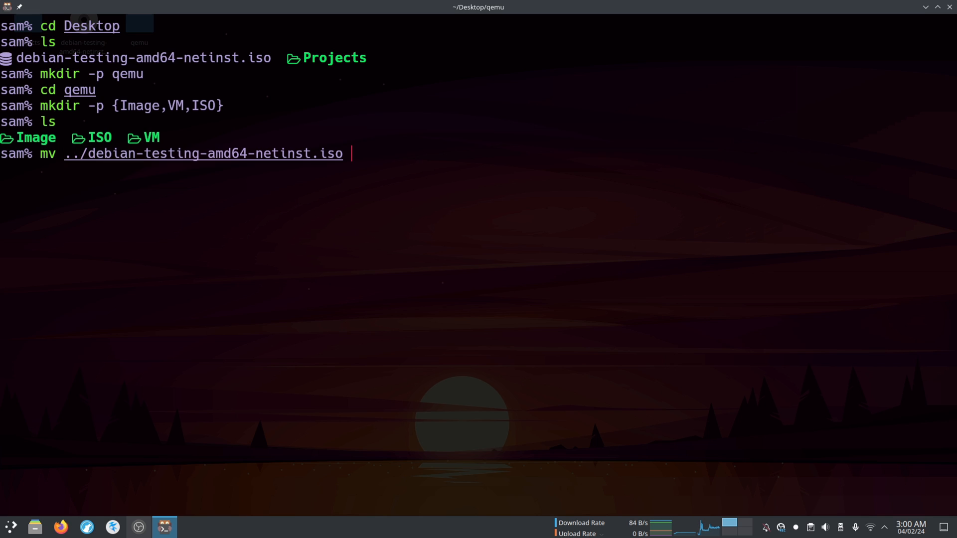
type("Iso")
key("BackSpace")
key("BackSpace")
key("Tab")
type("S")
key("Tab")
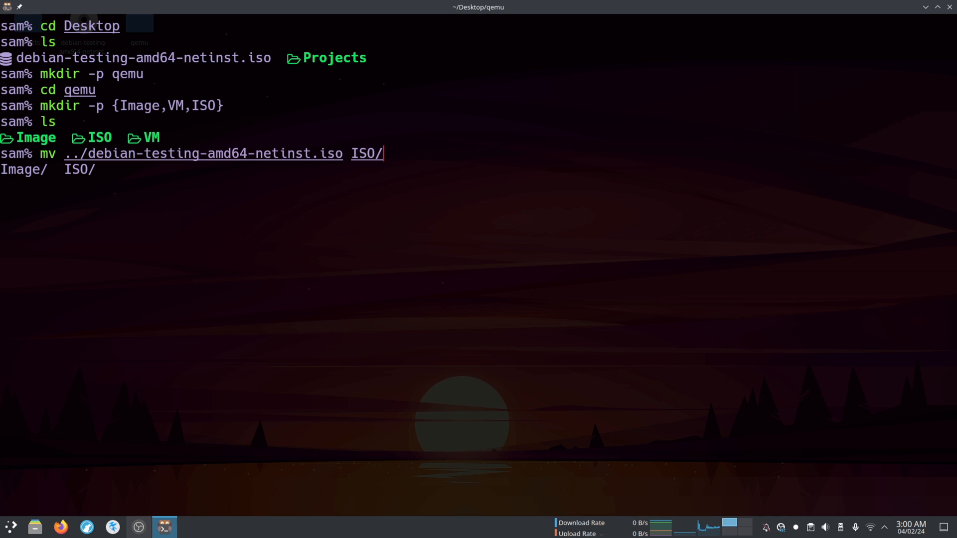
key("Return")
Create an empty Debian.sh file in the qemu directory and make it executable with chmod +x.
type("touch Debian.sh")
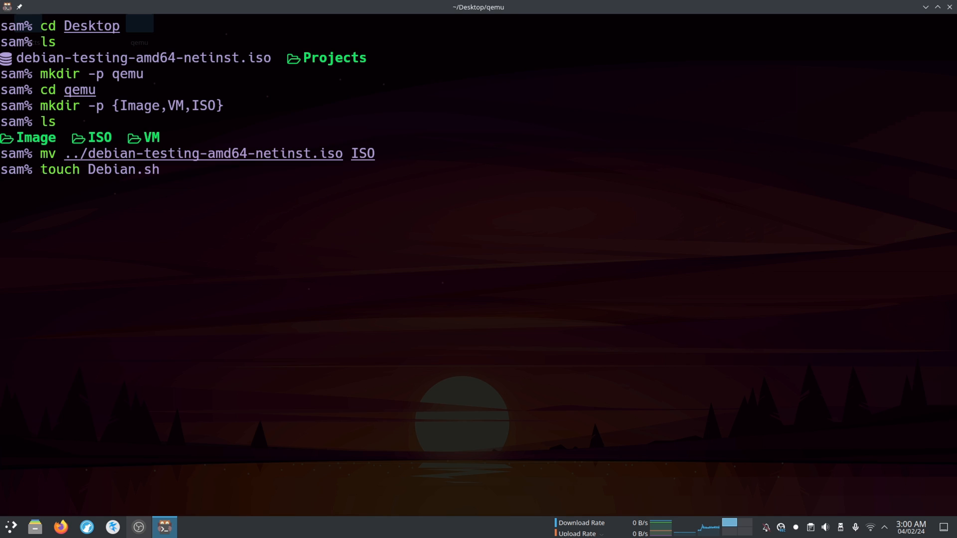
key("Return")
type("chmod +")
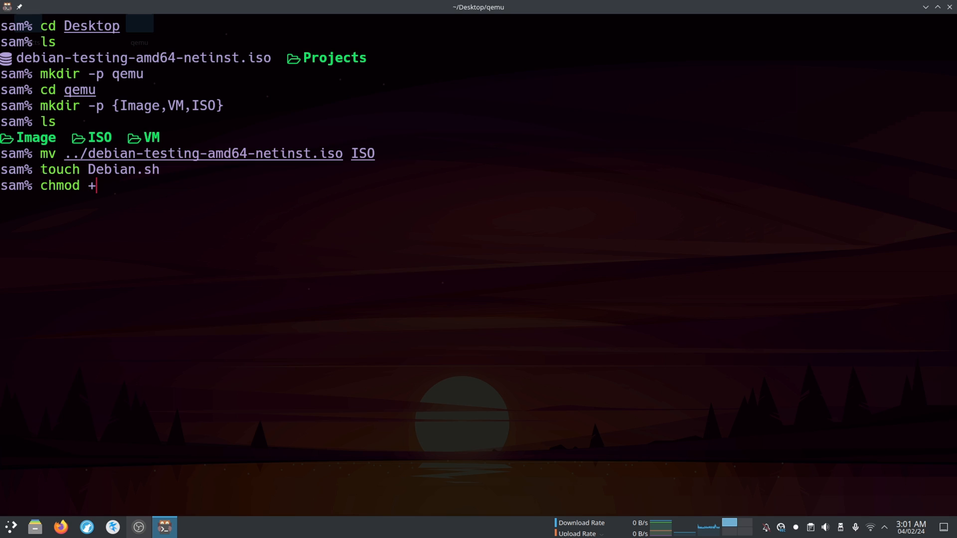
type("x Deb")
key("Tab")
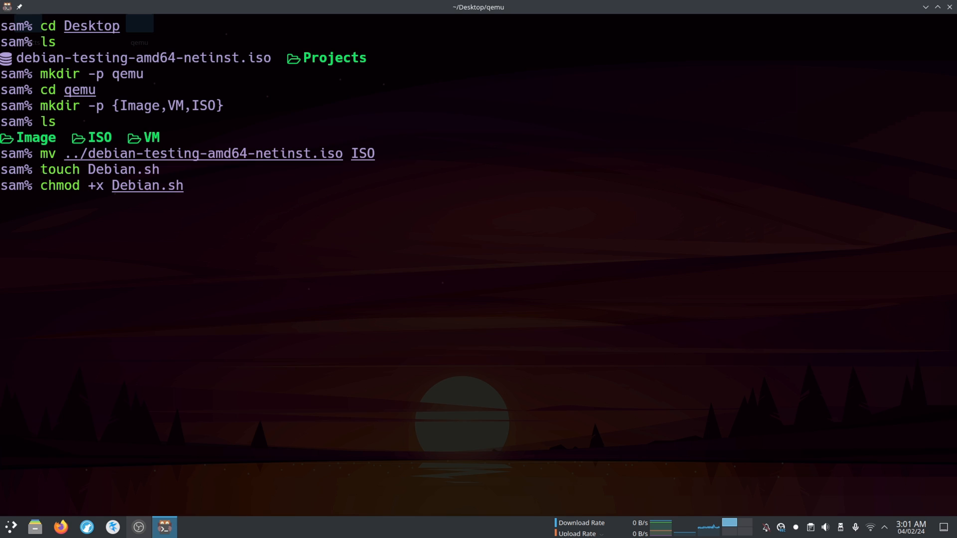
key("Return")
Move Debian.sh into the VM directory and clear the terminal.
key("Up")
key("Up")
key("Up")
key("Home")
key("Right")
key("Right")
key("Right")
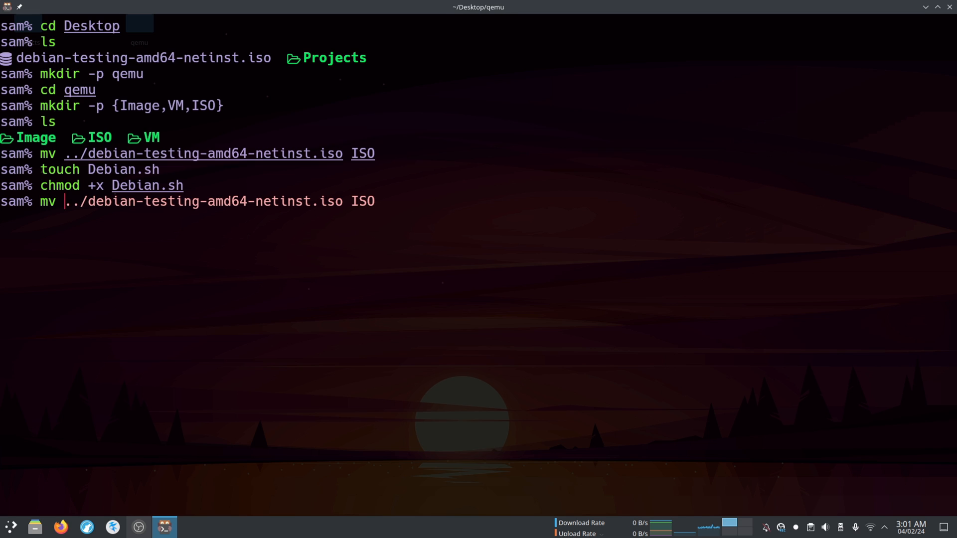
key("ctrl+k")
type("Deb")
key("Tab")
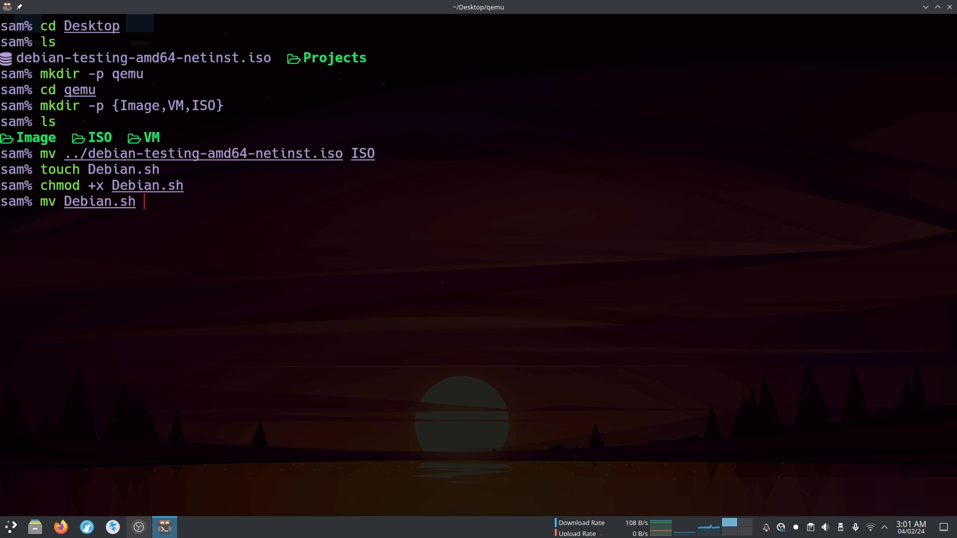
type("VM")
key("Return")
type("clear")
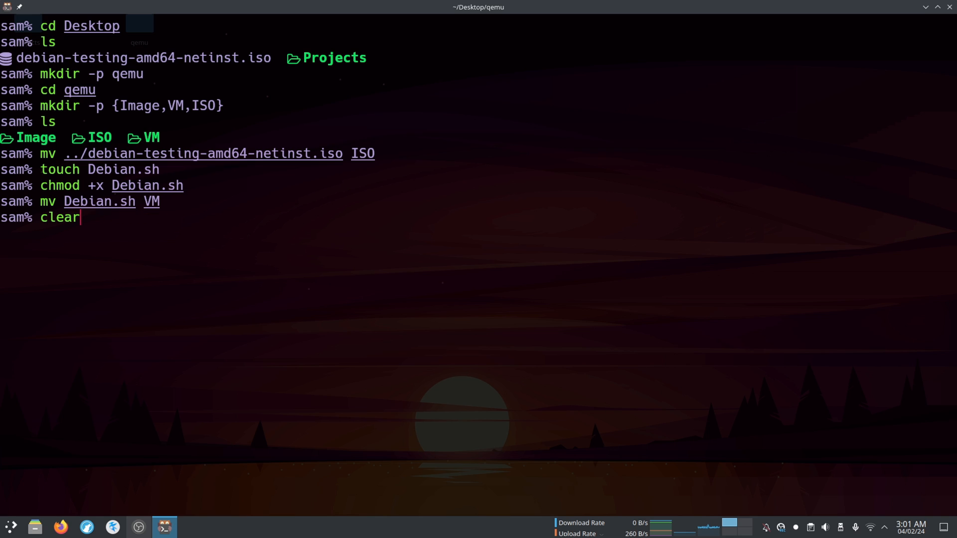
key("Return")
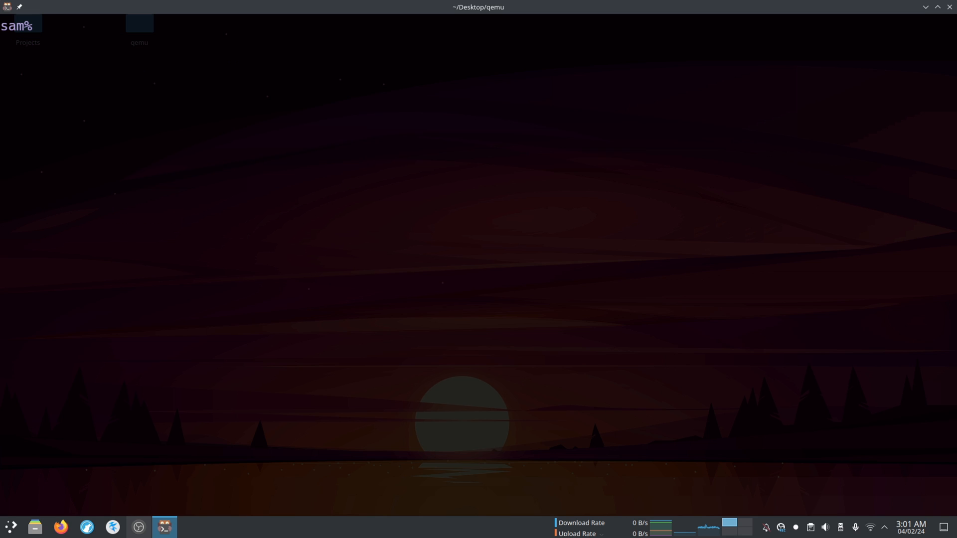
List the qemu directory and change into the Image directory.
type("ls")
key("Return")
type("cd Image/")
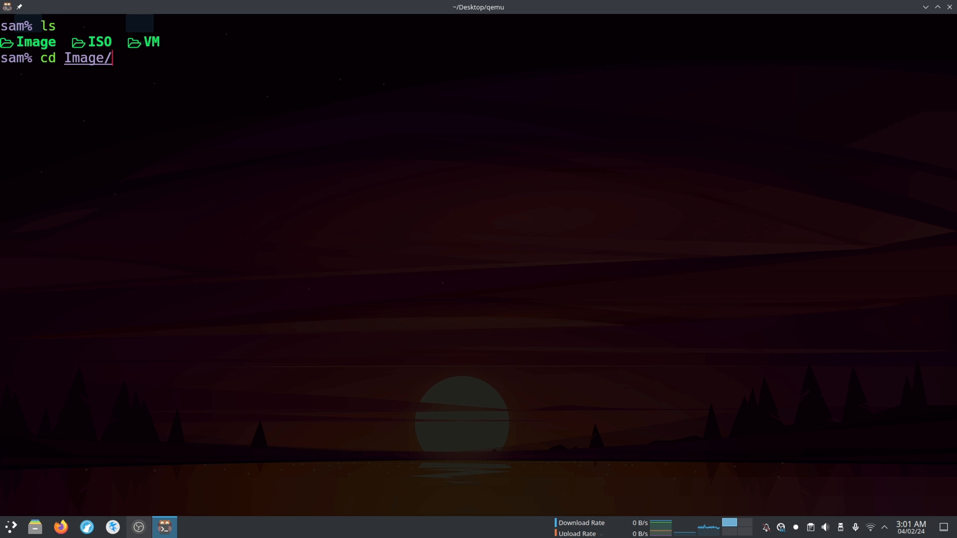
key("Return")
Create a 100G disk image named Debian13.img in qcow2 format with qemu-img create.
type("q")
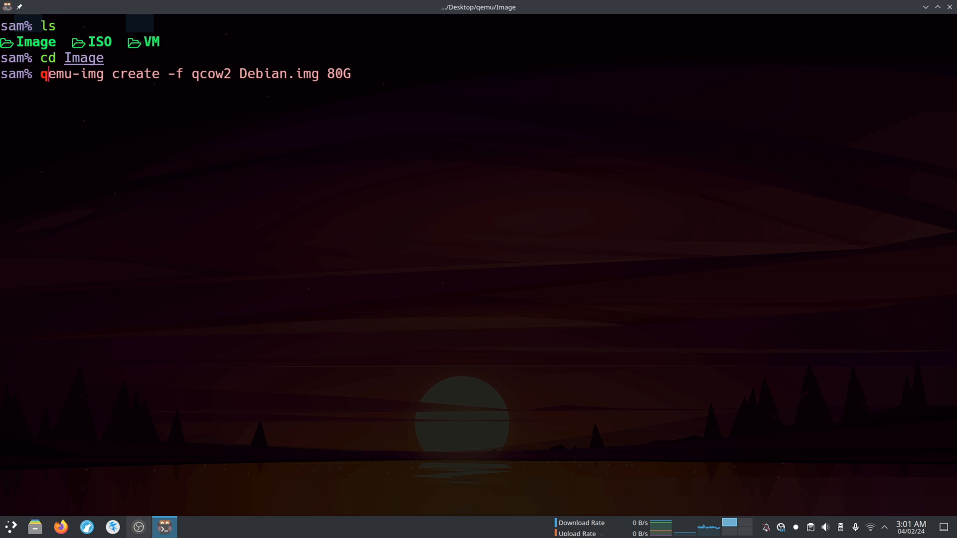
type("emu-img create -f qcow2Debian")
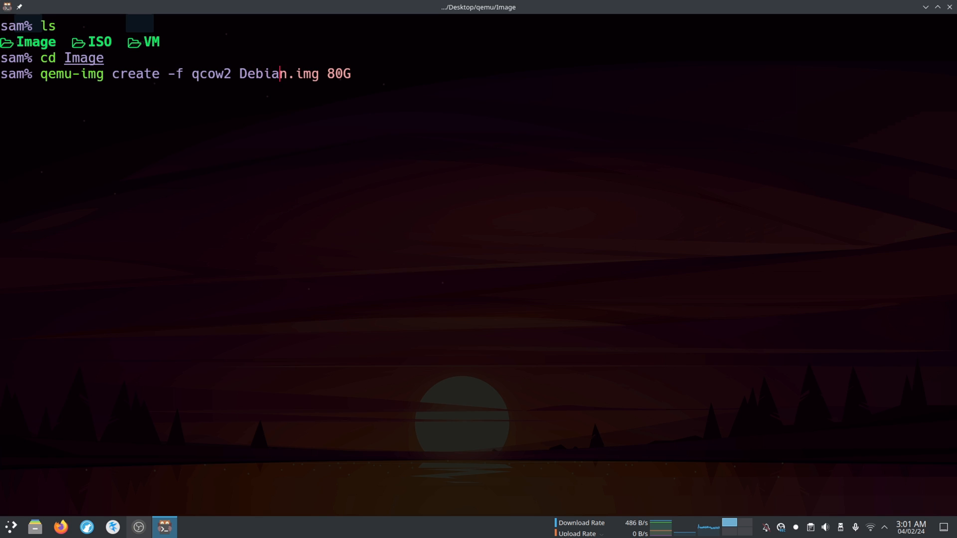
type("12")
key("BackSpace")
type("3")
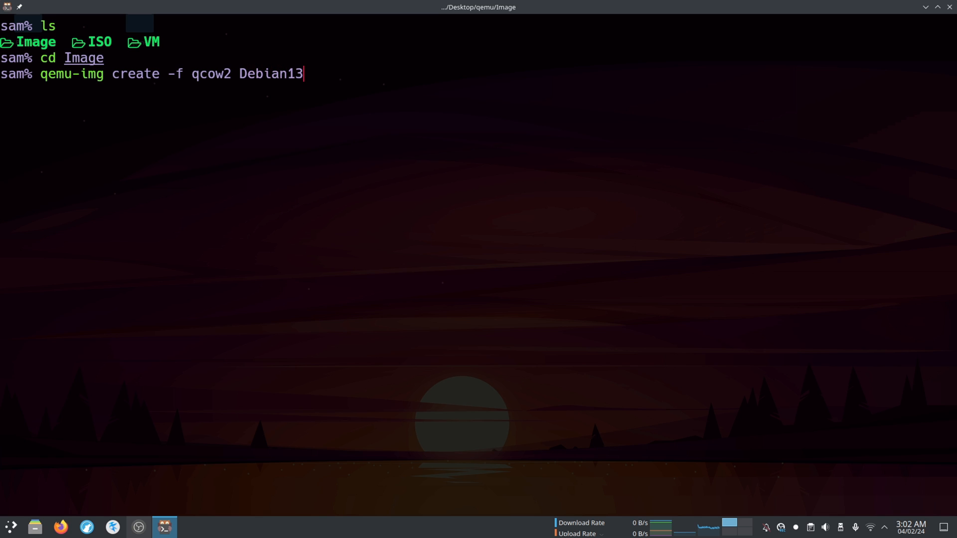
type(".img 100G")
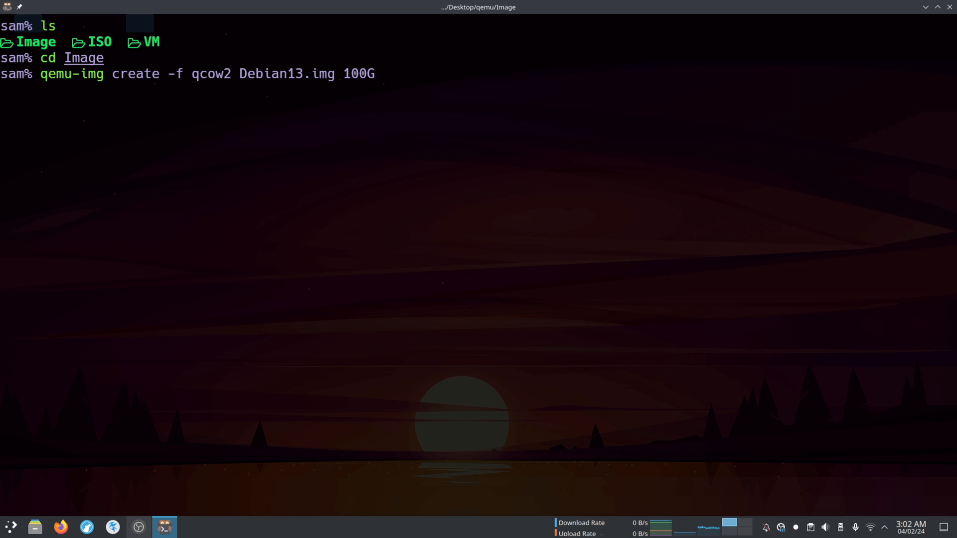
key("Return")
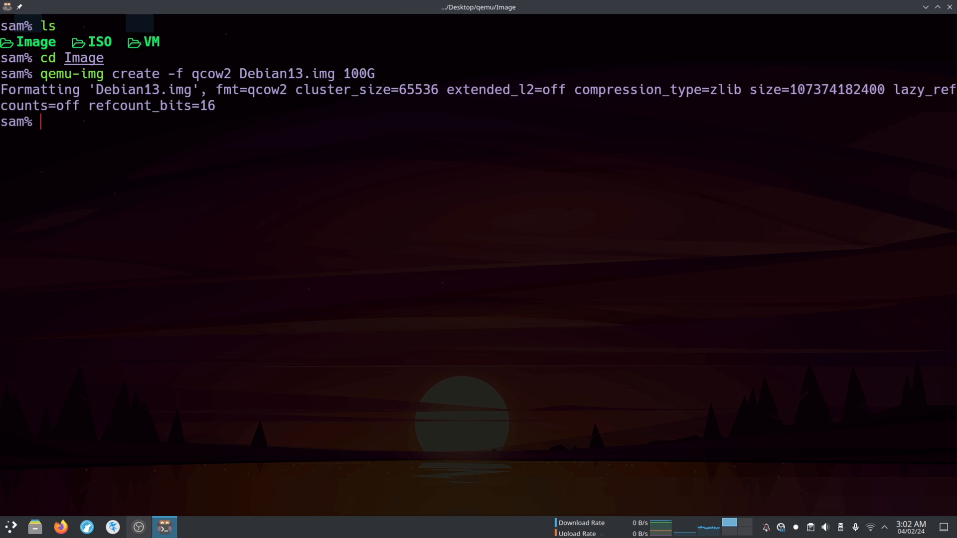
List the Image directory, return to the parent qemu directory, and list it before clearing the terminal.
type("ls")
key("Return")
type("../")
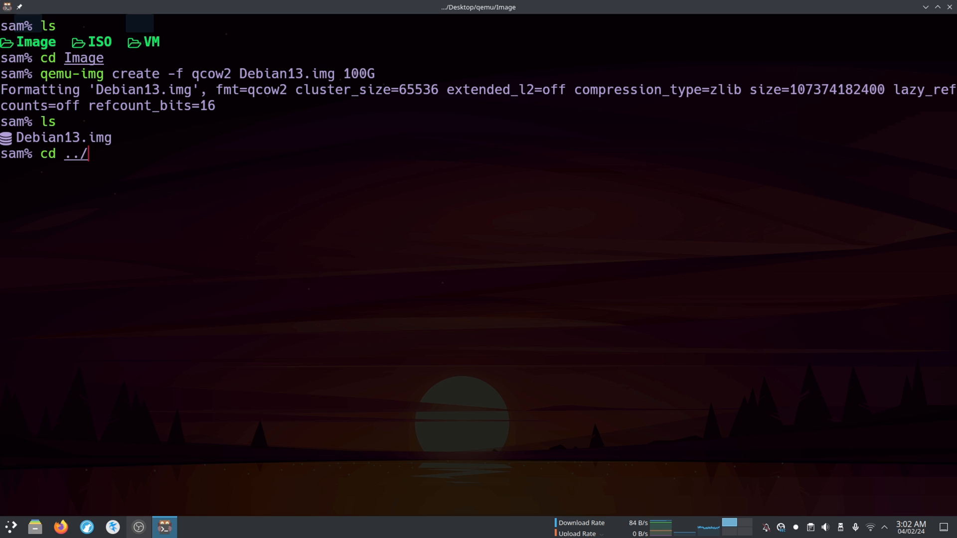
key("Return")
type("ls")
key("Return")
type("clear")
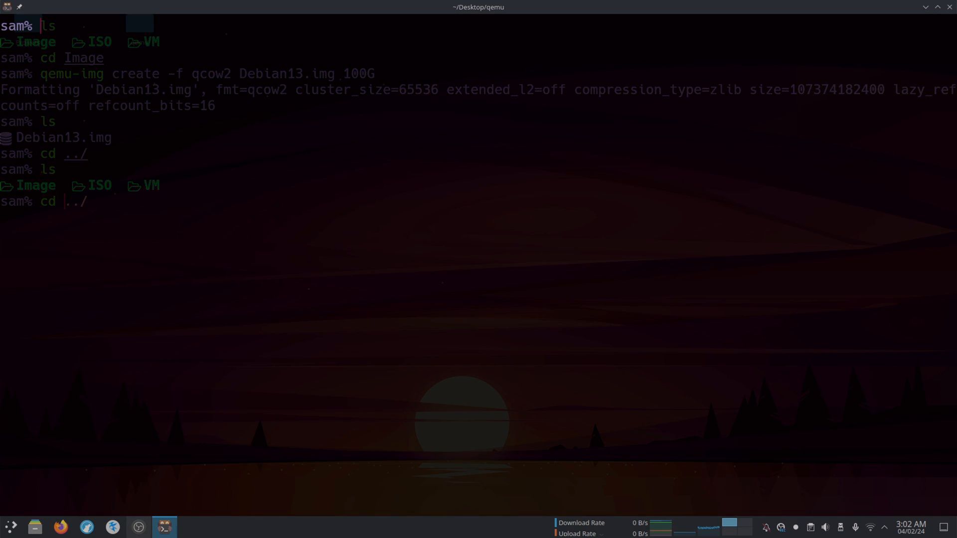
key("Return")
Display the qemu directory structure with the tree command and clear the terminal.
type("tree")
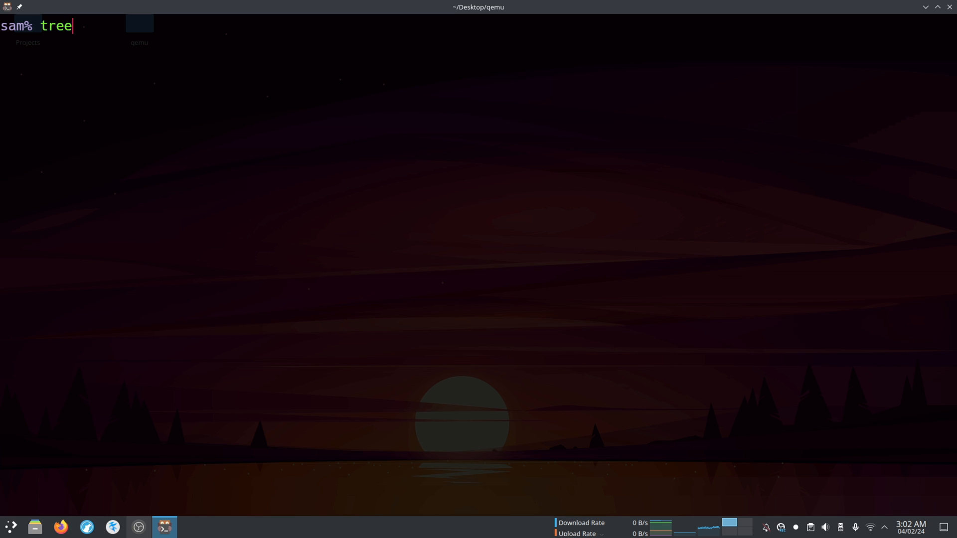
key("Return")
type("clear")
key("Return")
List the qemu directory, change into the VM directory and list its contents.
type("ls")
key("Return")
type("cd ")
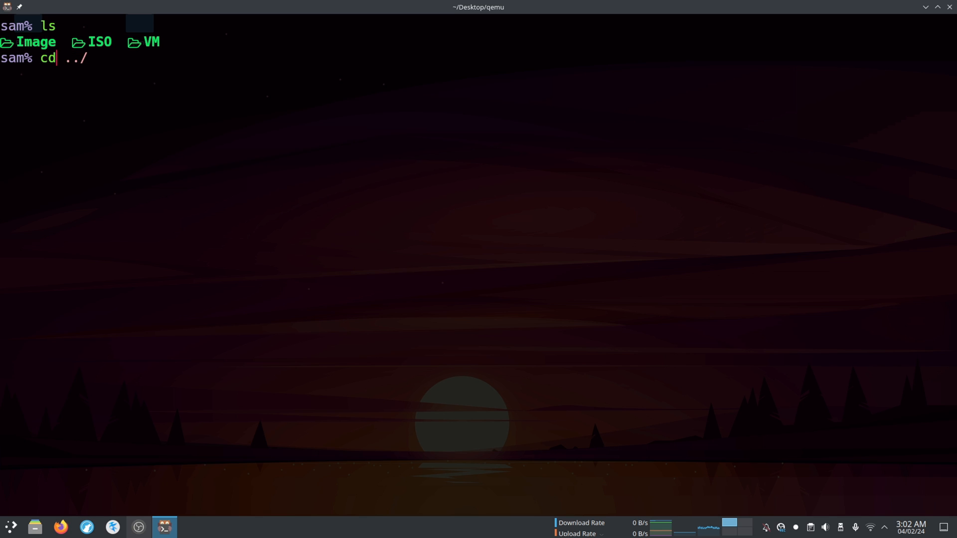
type("VM")
key("Return")
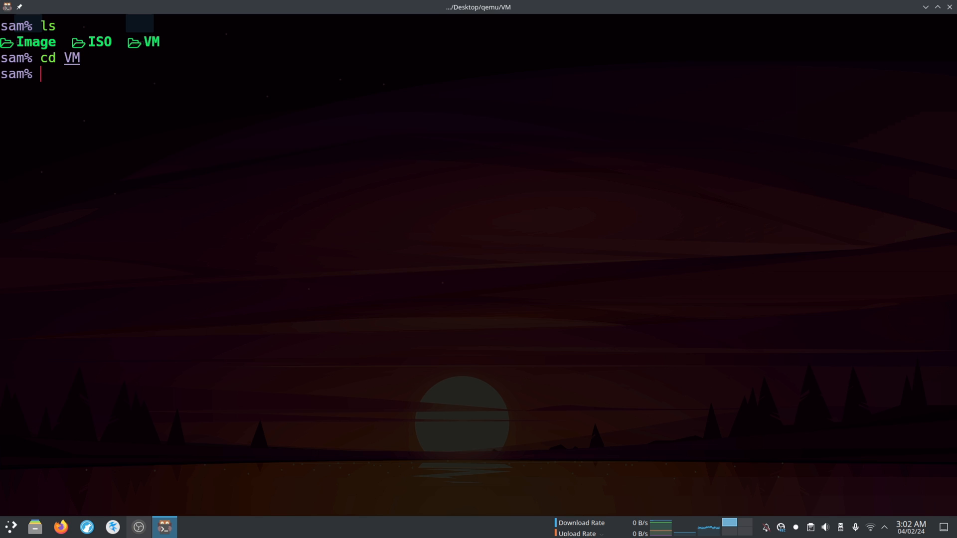
key("Return")
Open Debian.sh for editing in nano.
type("nano ")
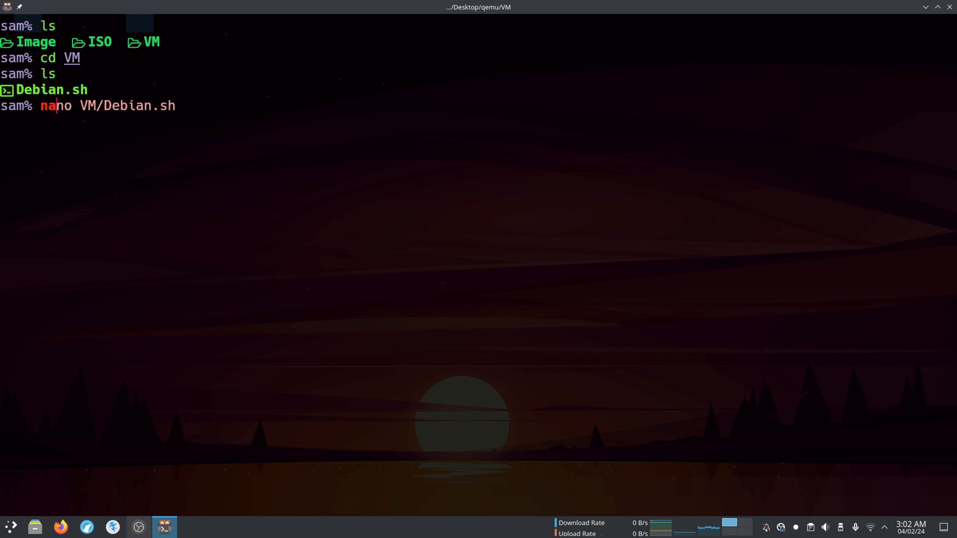
type("De")
key("Tab")
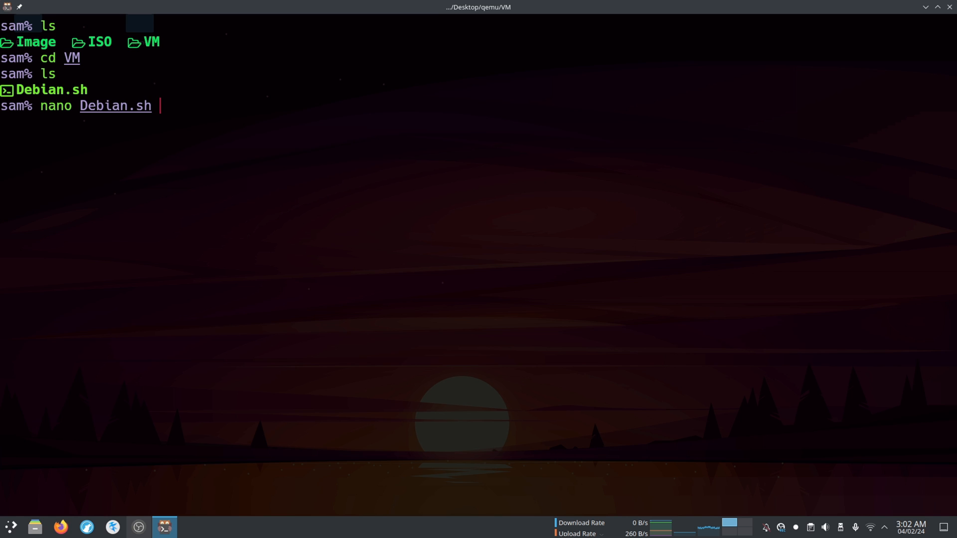
key("Return")
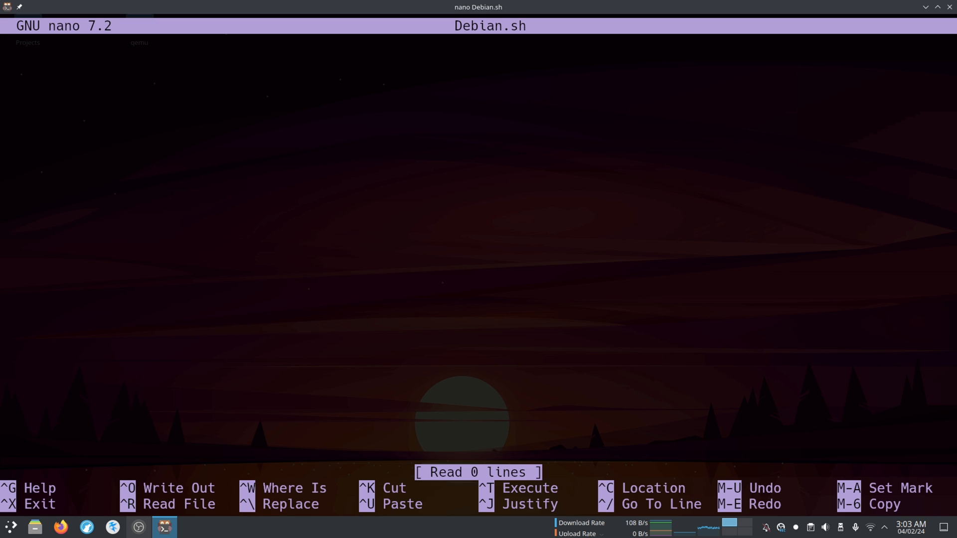
Begin the script with #!/bin/bash, a blank line and the command line qemu-system-x86_64 \.
type("#!/bi")
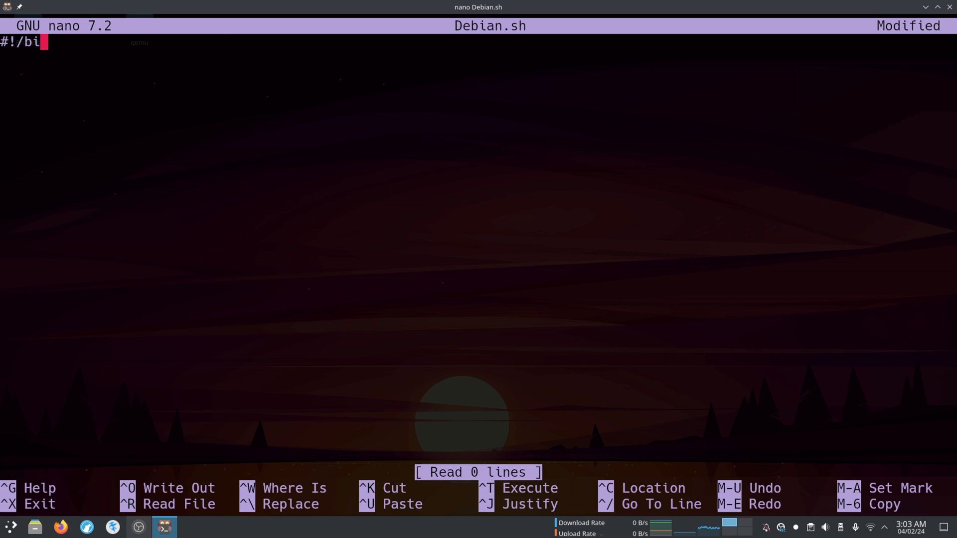
type("n/bash")
key("Return")
key("Return")
type("qemu")
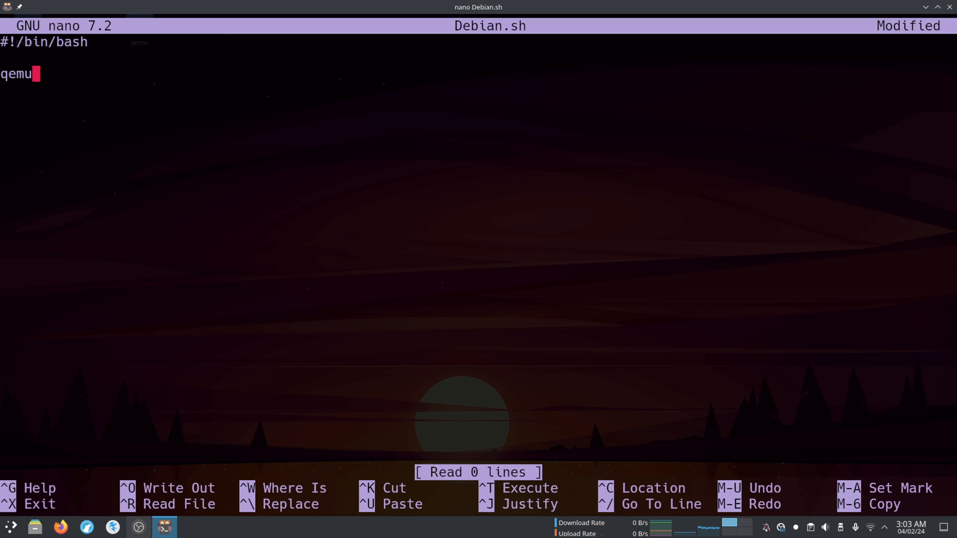
type("-system")
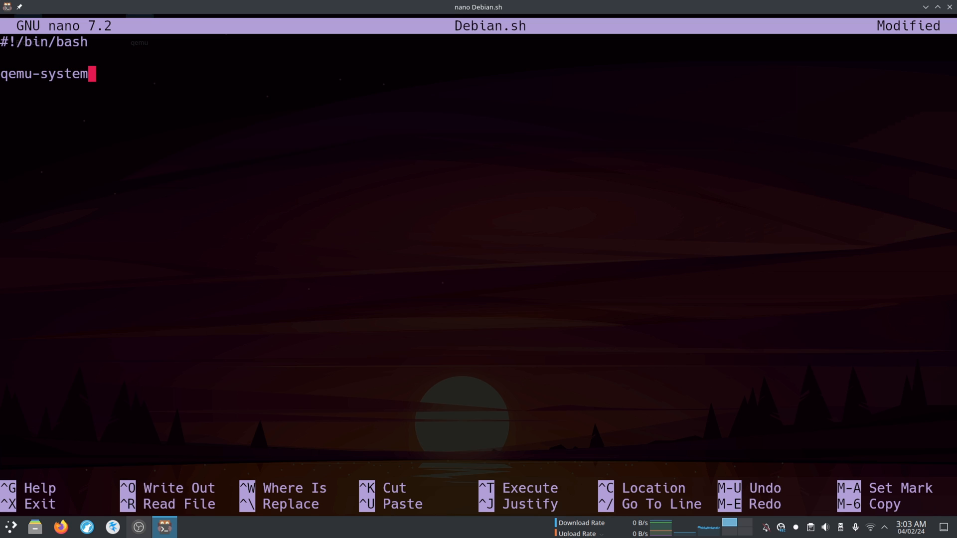
type("-x86_64")
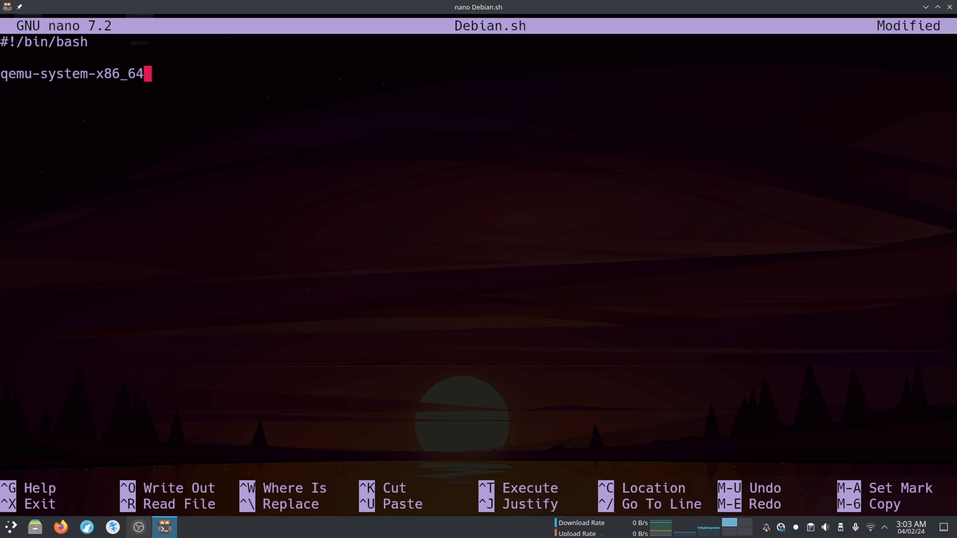
type(" \\")
key("Return")
Add the firmware option line -bios /usr/share/edk2/x64/OVMF_CODE.fd \ to the qemu command.
type("-bios ")
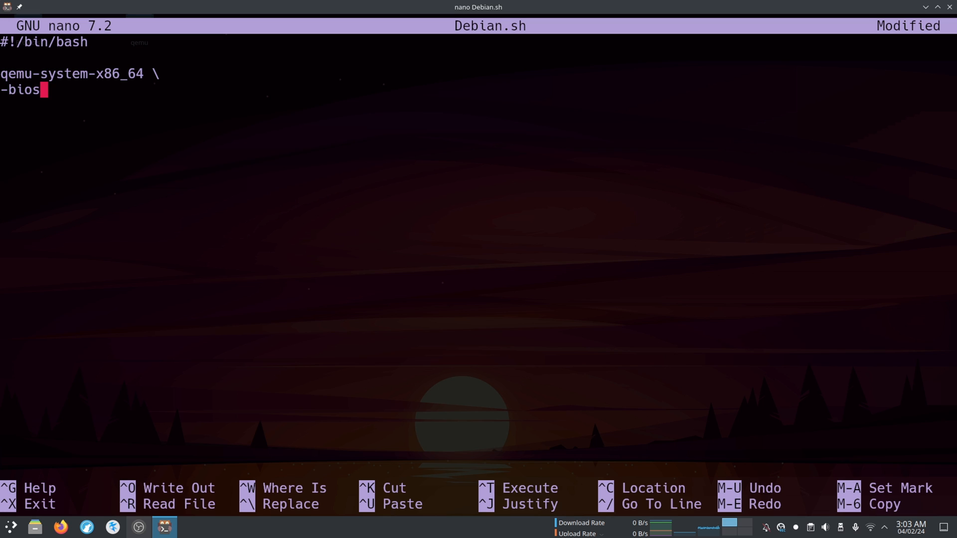
type("/usr/")
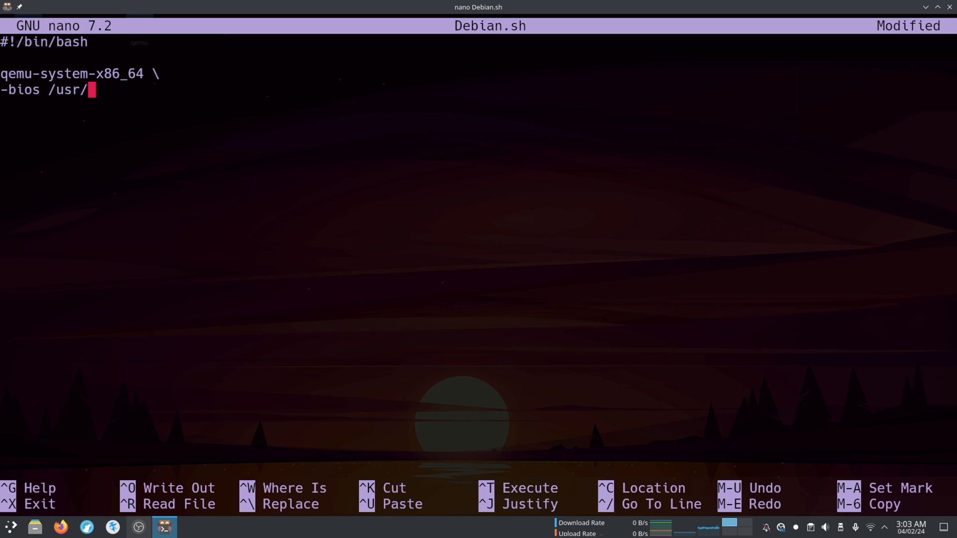
type("share/ed")
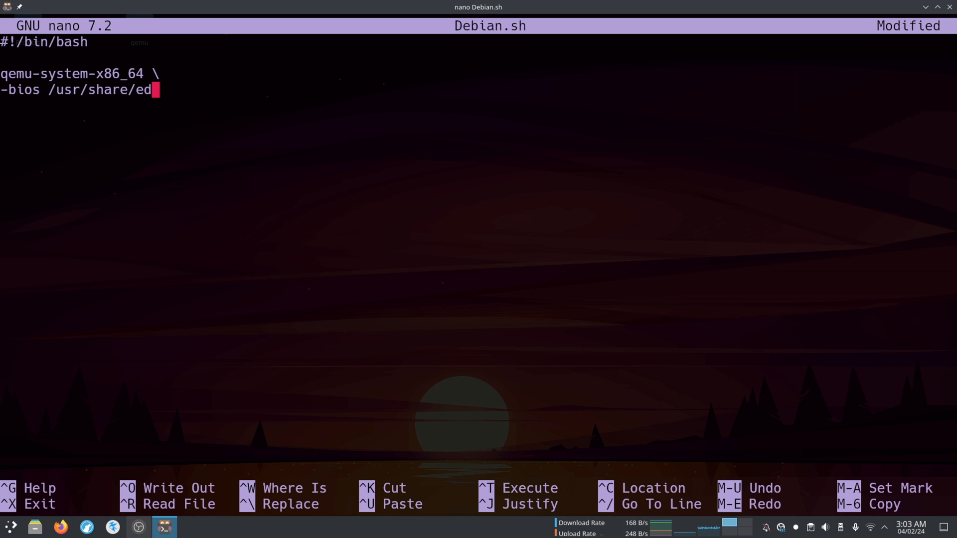
type("k2/x8")
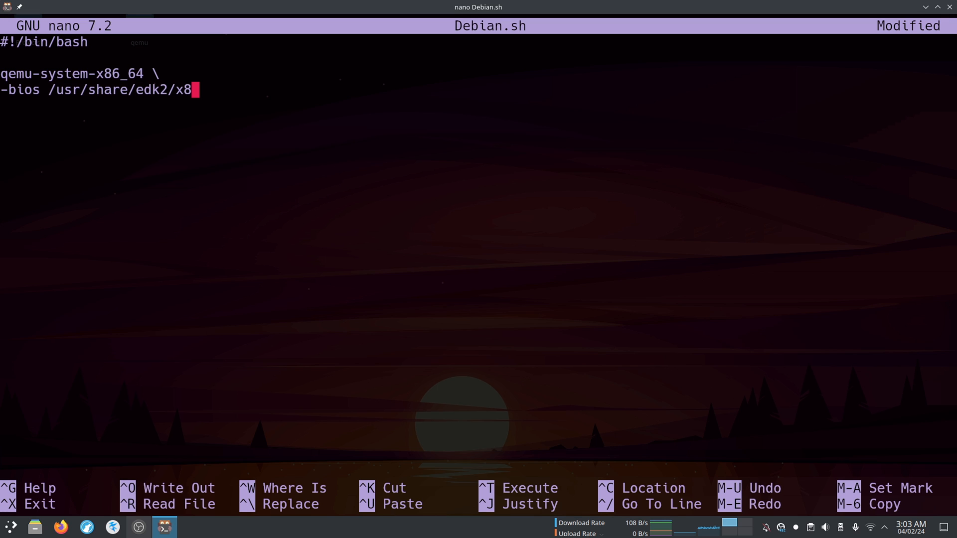
key("BackSpace")
type("64/OVMF")
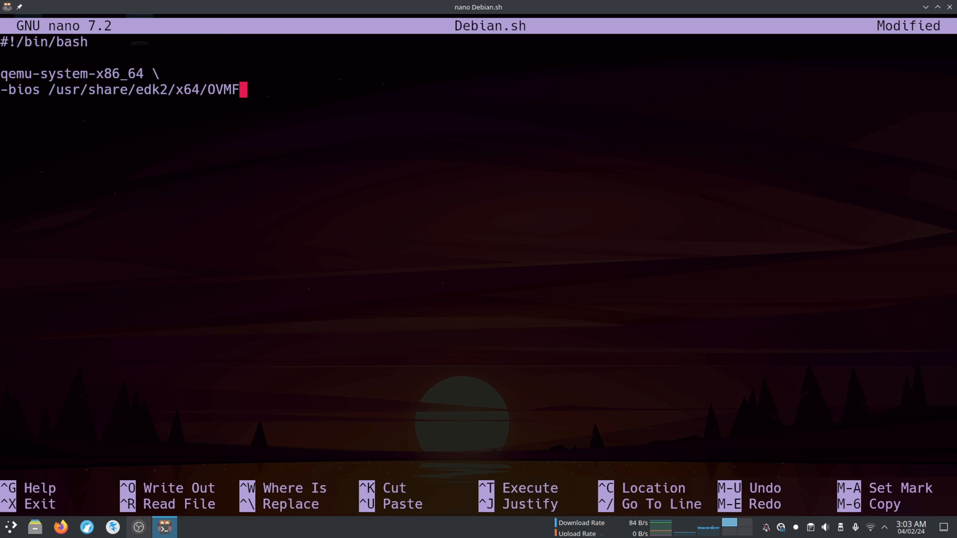
type("_CODE.df")
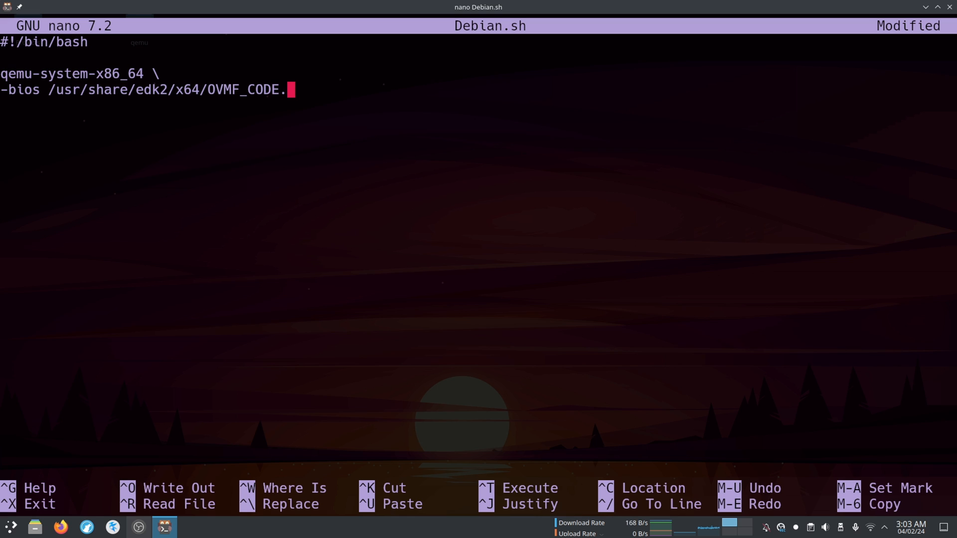
key("BackSpace")
key("BackSpace")
type("fd \\")
key("Return")
Add the options -M q35, -enable-kvm and -m 8G on separate lines, each ending with a backslash.
type("-M q3")
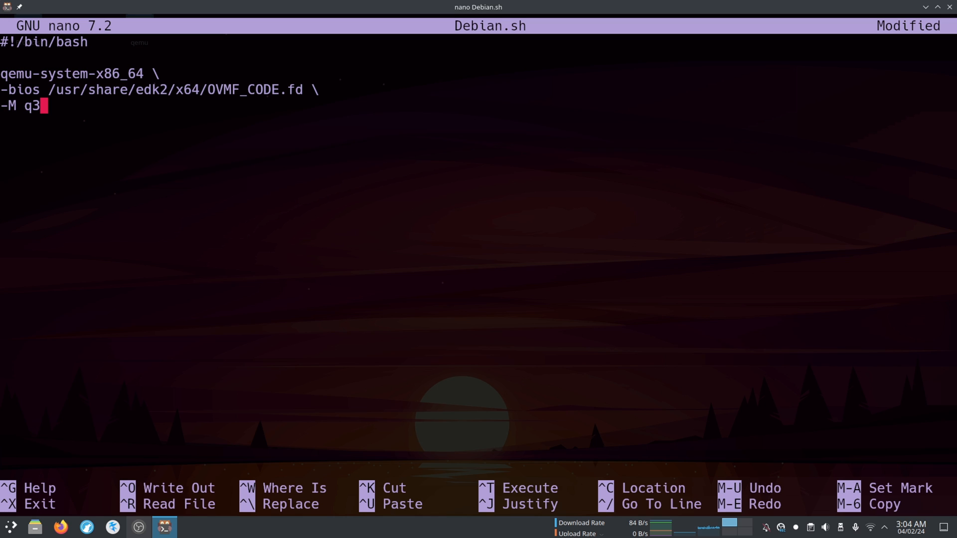
type("5 \\")
key("Return")
type("-enabl")
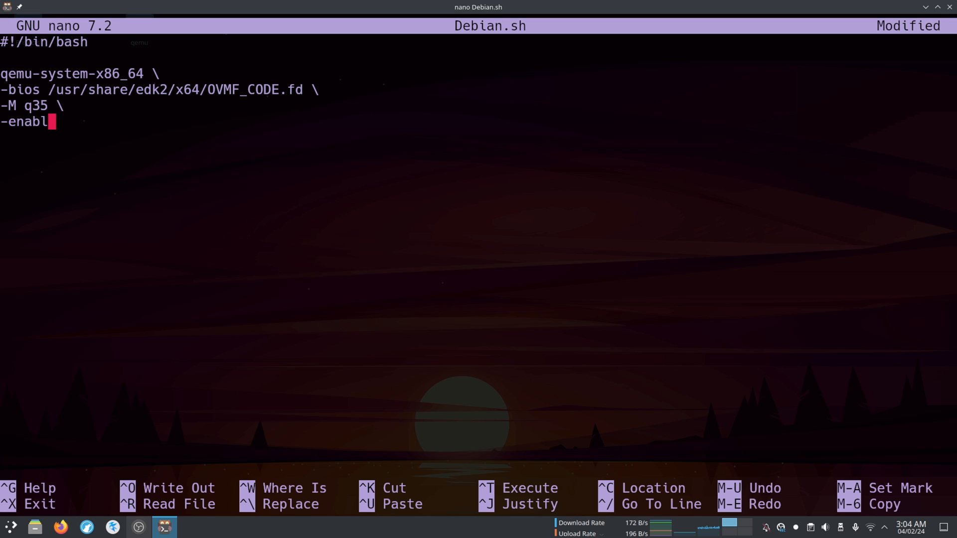
type("e-kvm \\")
key("Return")
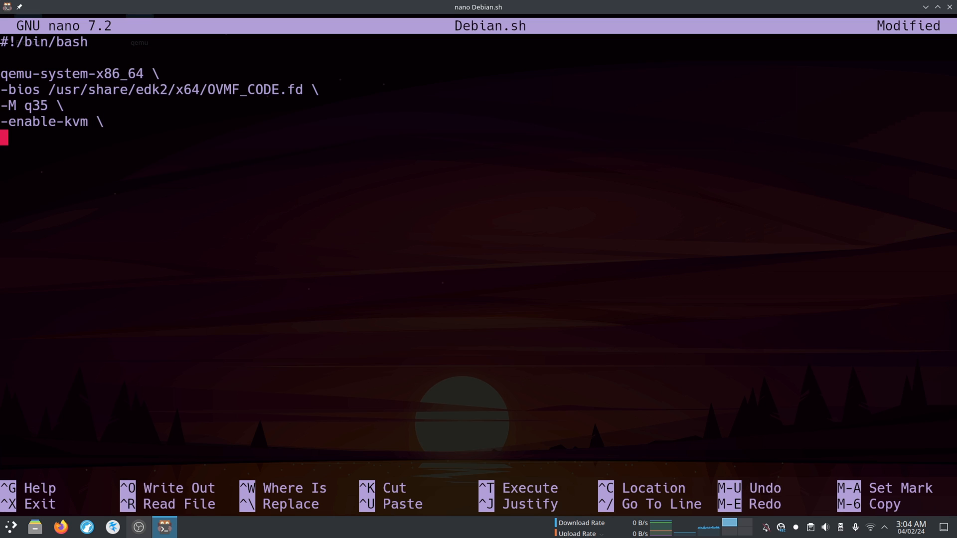
type("-m 8G \\")
key("Return")
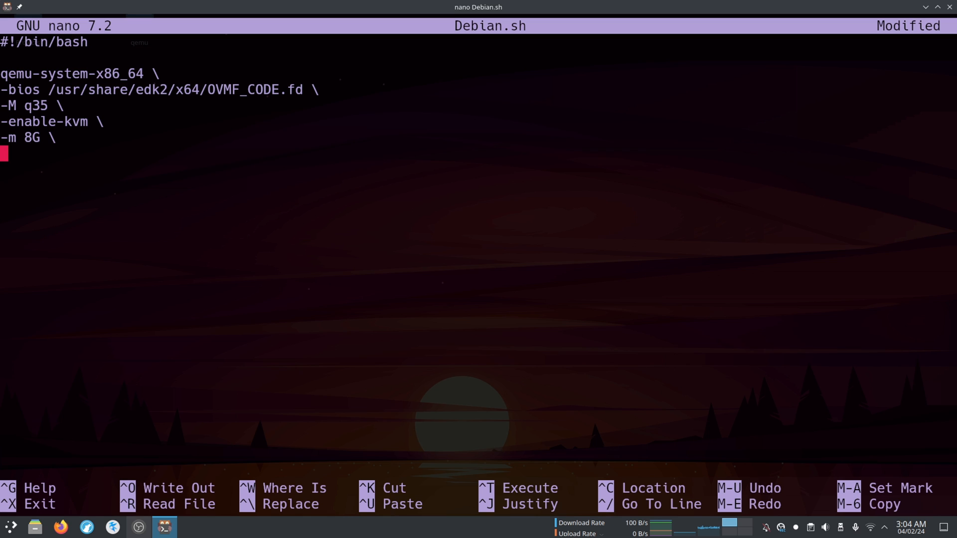
Add the options -cpu host and -smp cores=2,threads=2 on separate lines, each ending with a backslash.
type("-cpu")
type("-")
type("host \\")
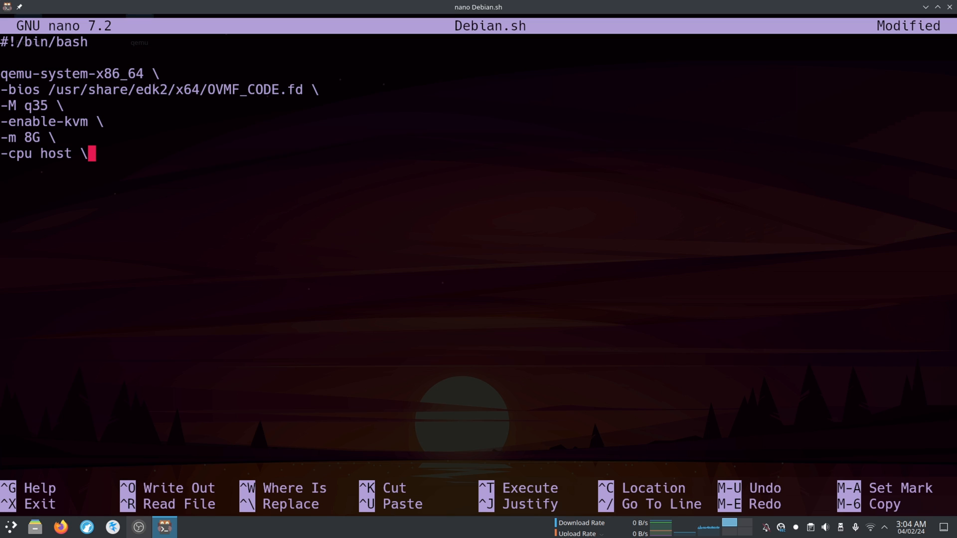
key("Return")
type("-smp co")
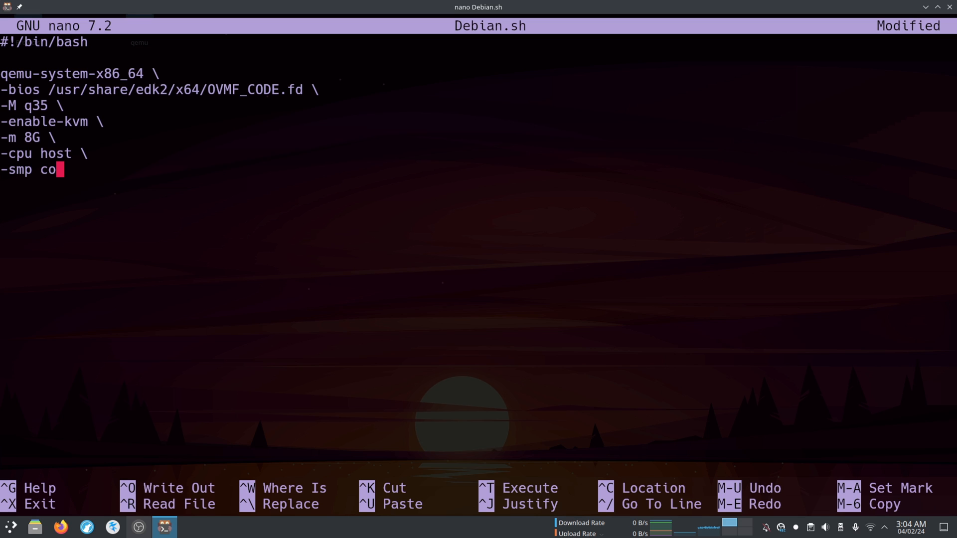
type("res=3,th")
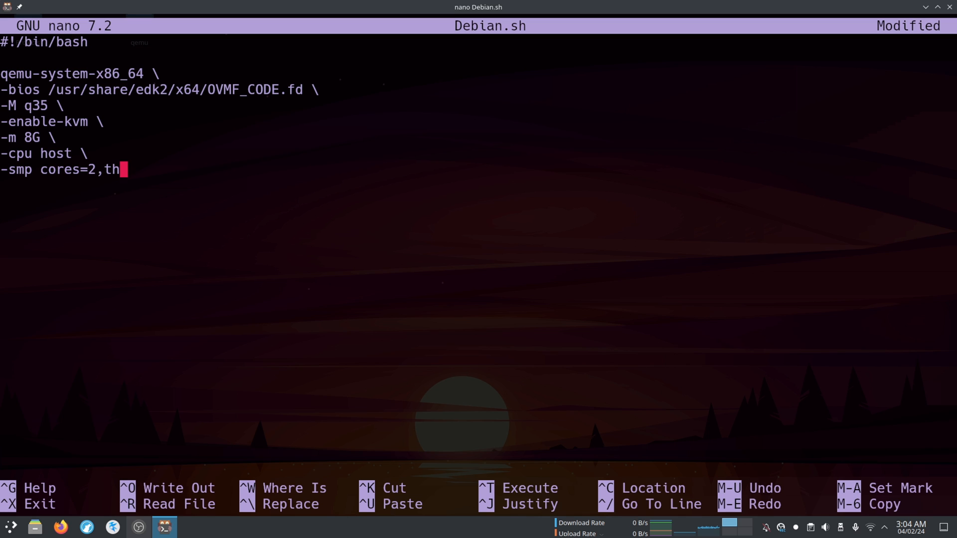
type("reads=")
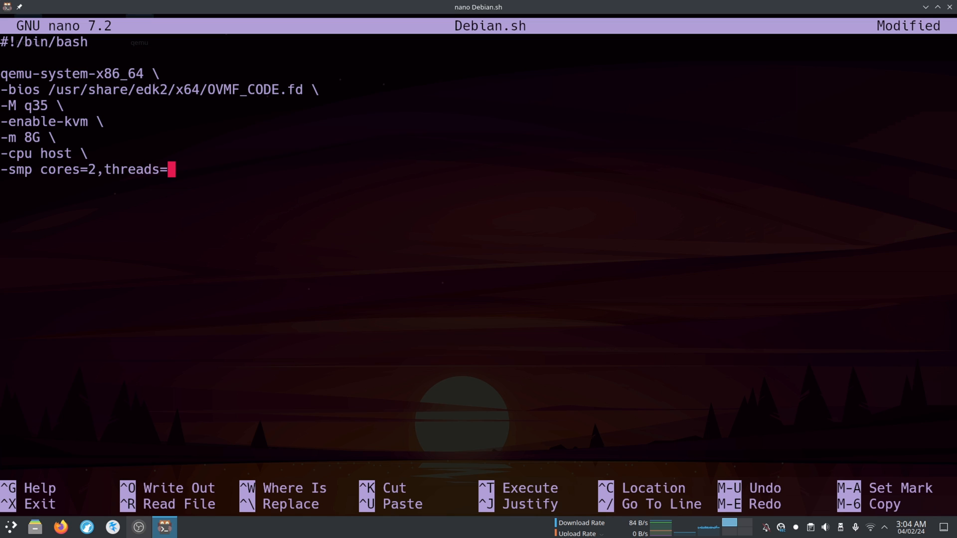
type("2 \\")
key("Return")
Add the boot option line -boot menu=on \ to the qemu command.
type("-boot ne")
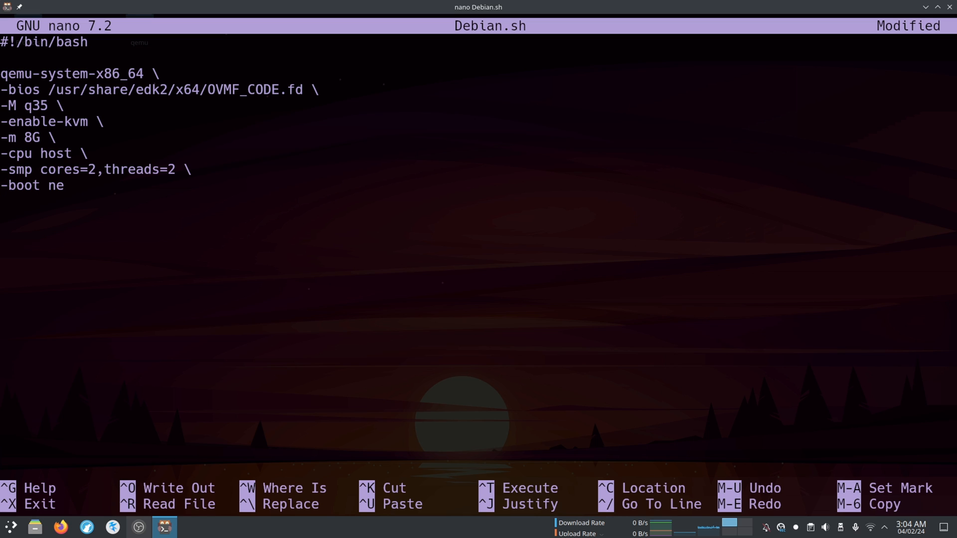
key("BackSpace")
key("BackSpace")
type("men")
type("u=ln")
key("BackSpace")
key("BackSpace")
type("on \\")
key("Return")
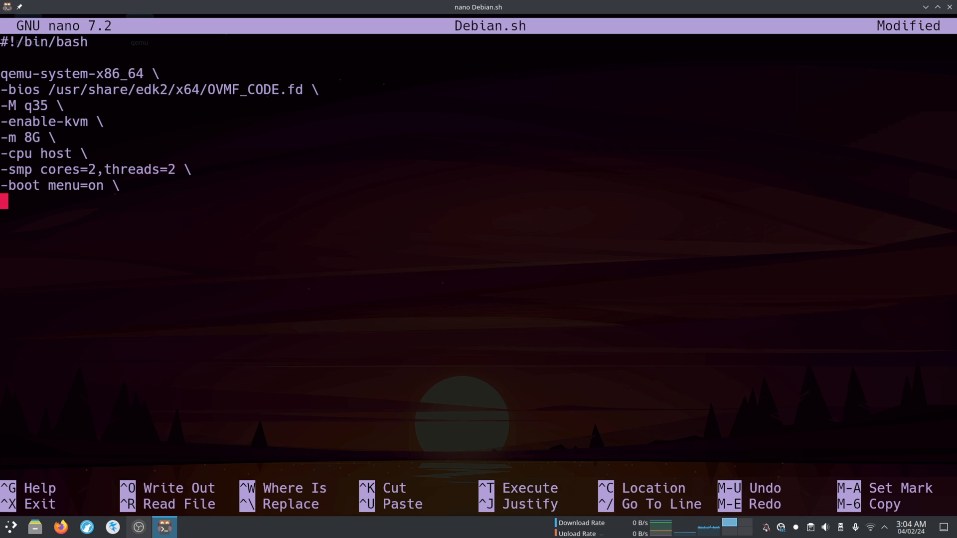
Add a -cdrom line with the absolute path to Desktop/qemu/ISO/*.iso in the home directory, ending with a backslash.
type("-cdrom")
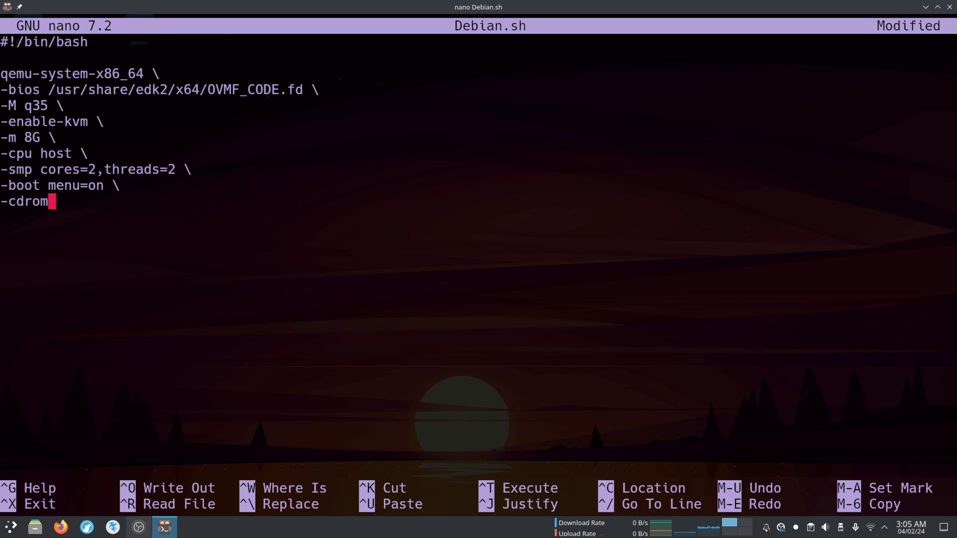
type(" /home/sam1-")
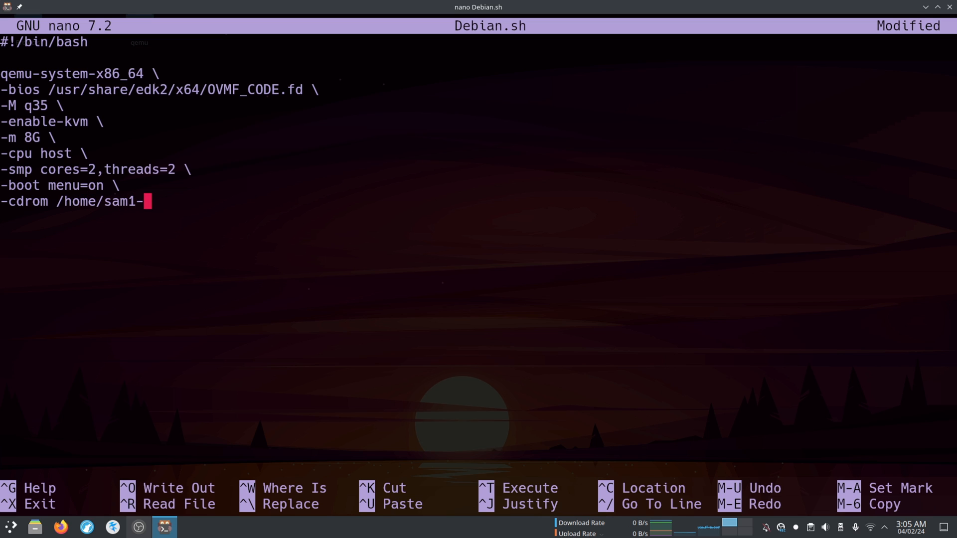
key("BackSpace")
type("01/Desktop/")
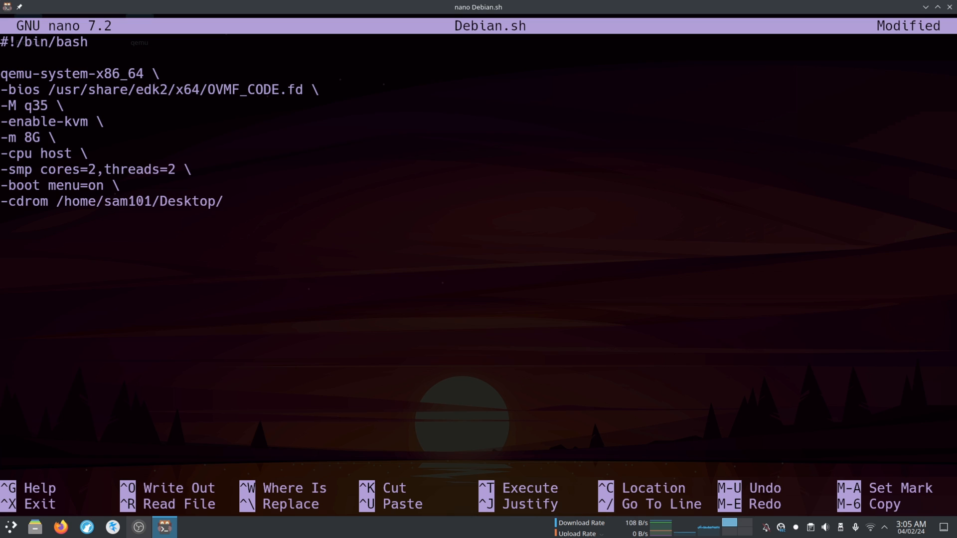
type("qemu/ISO")
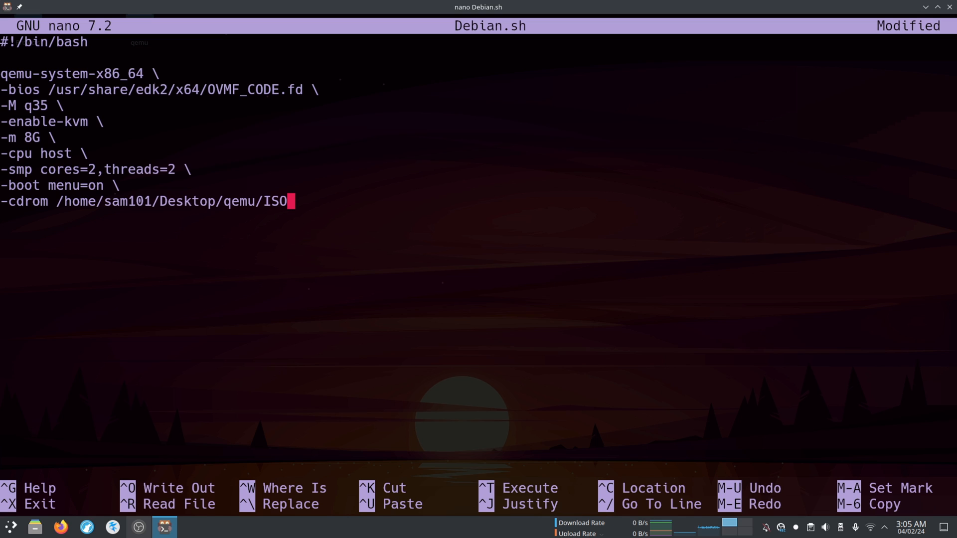
type("/*.iso \\")
key("Return")
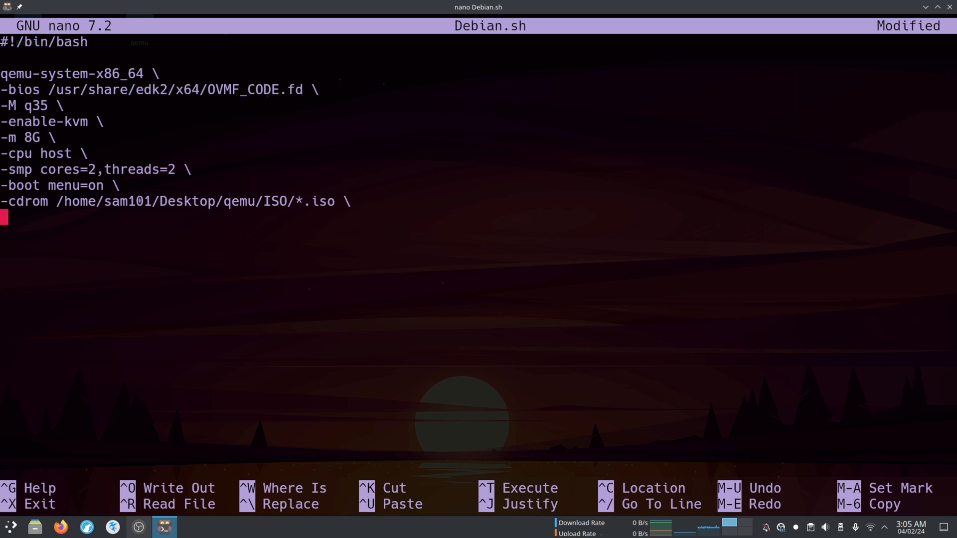
Add the disk image line -drive file=Image/Debian13.img \ to the qemu command.
type("-drive file")
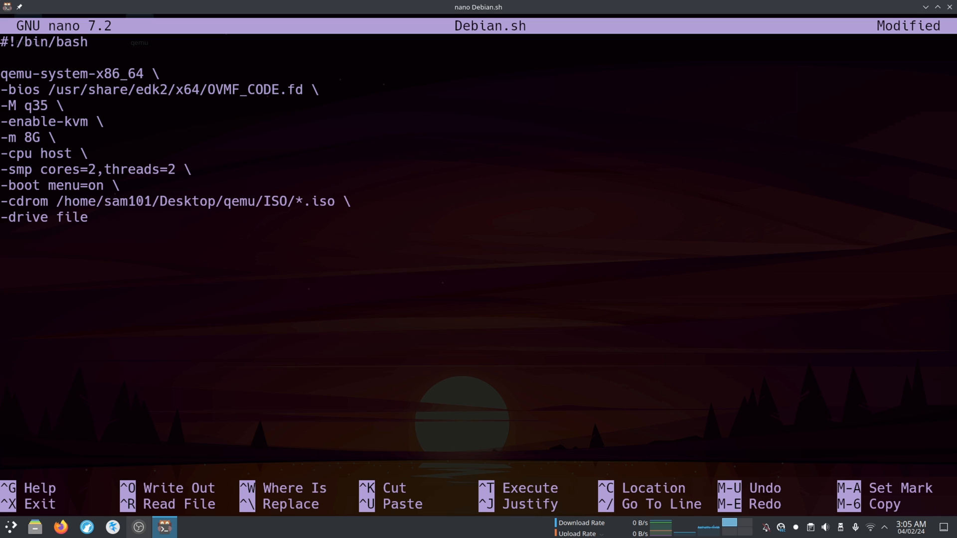
type("=Image/")
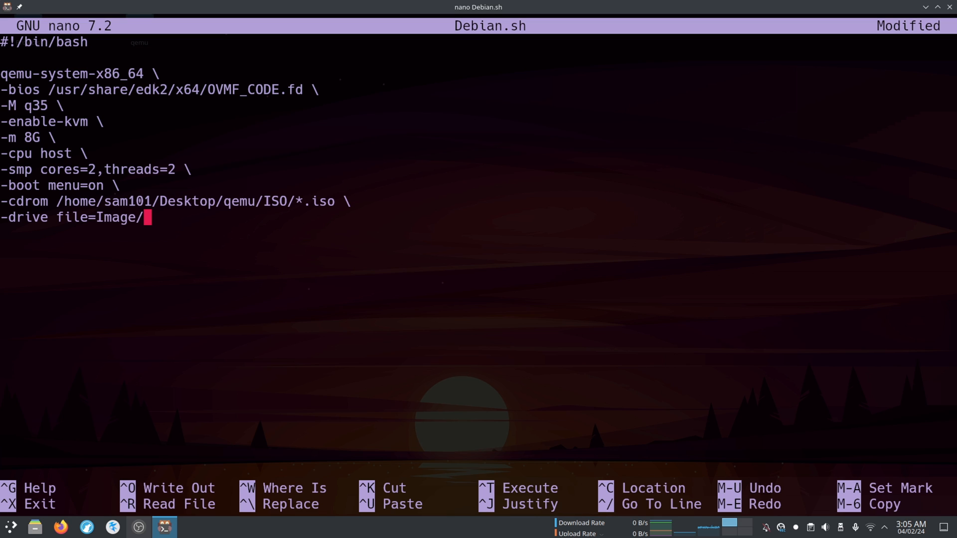
type("Debian")
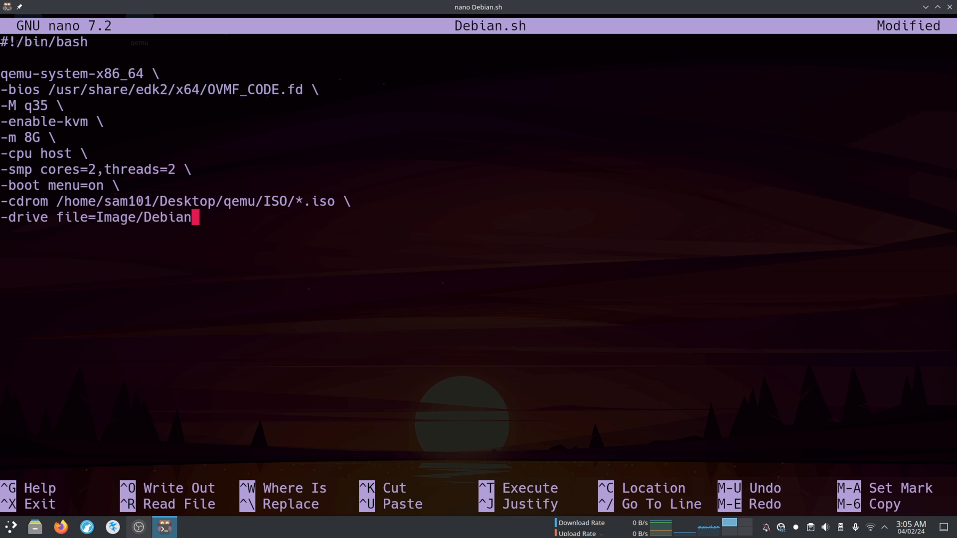
type("13.img \\")
key("Return")
Add the graphics options -vga virtio and -display sdl,gl=on on separate lines, each ending with a backslash.
type("-vga")
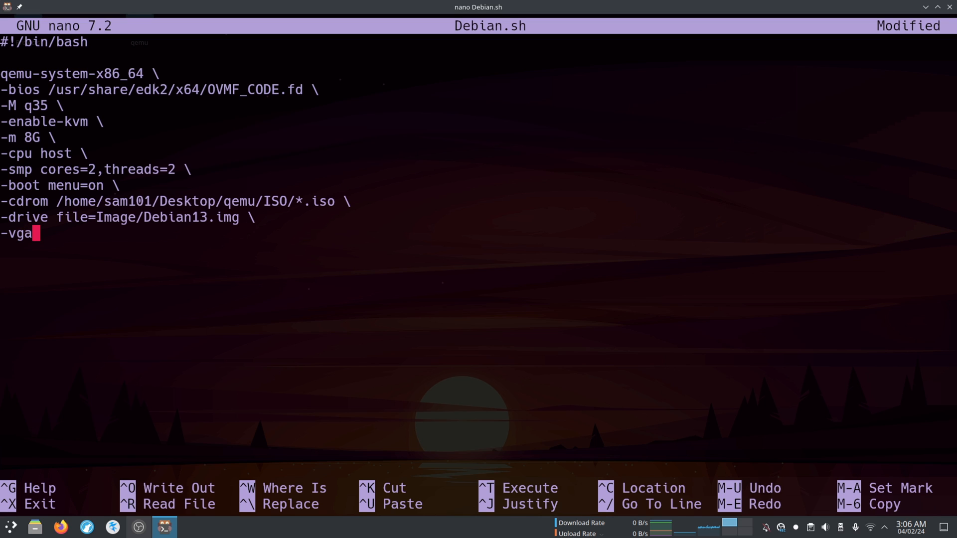
type(" virtio")
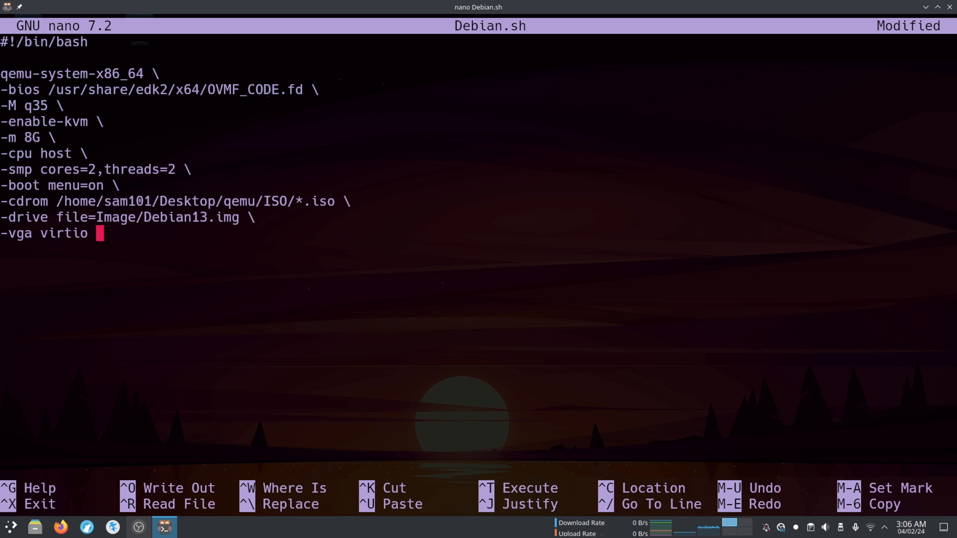
type(" \\")
key("Return")
type("-display")
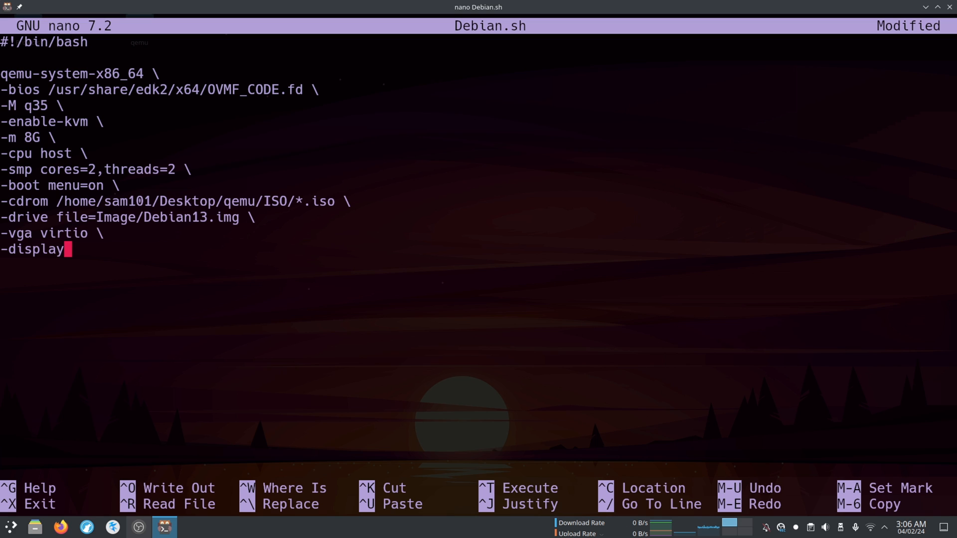
type(" sdl,gl")
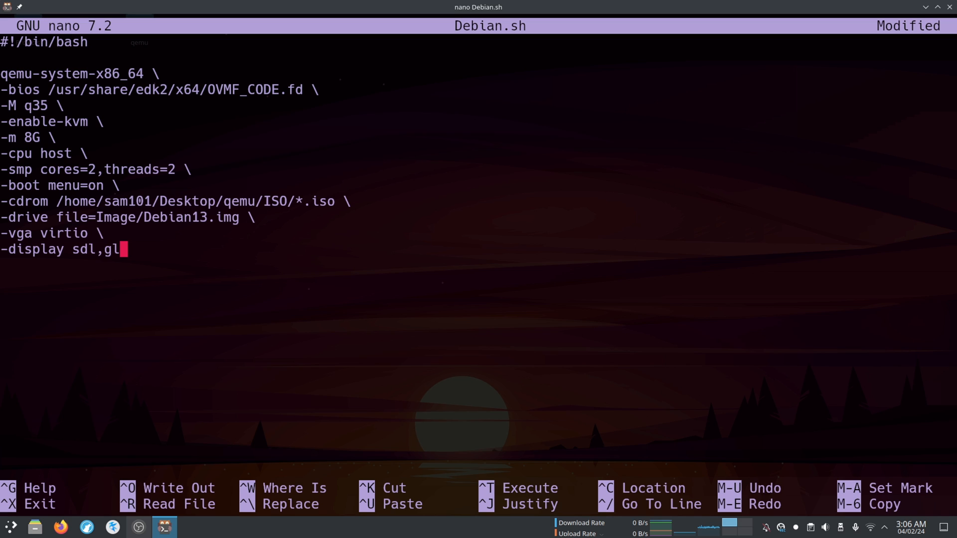
type("=on \\")
key("Return")
Add the audio options -device intel-hda and -device hda-duplex on separate lines, each ending with a backslash.
type("-device")
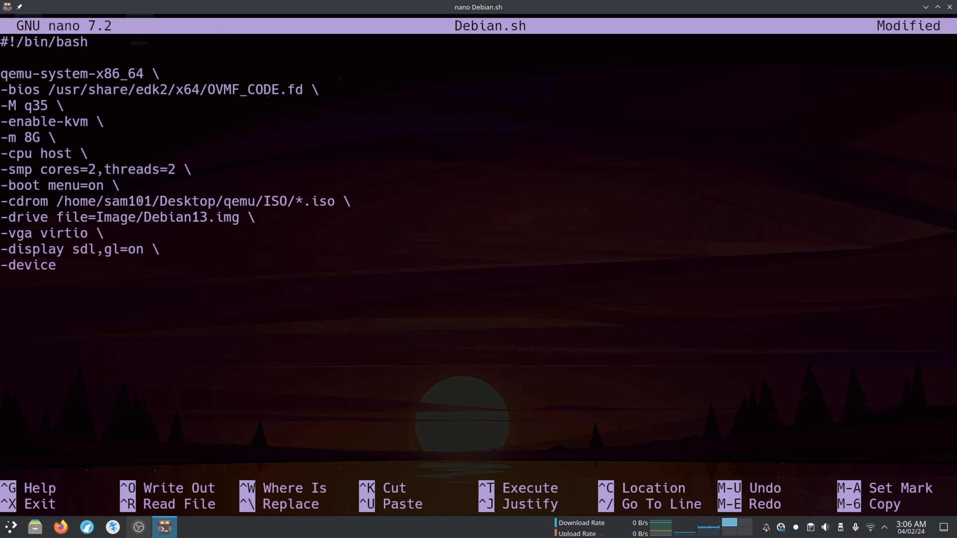
type(" intel-hda \\")
key("Return")
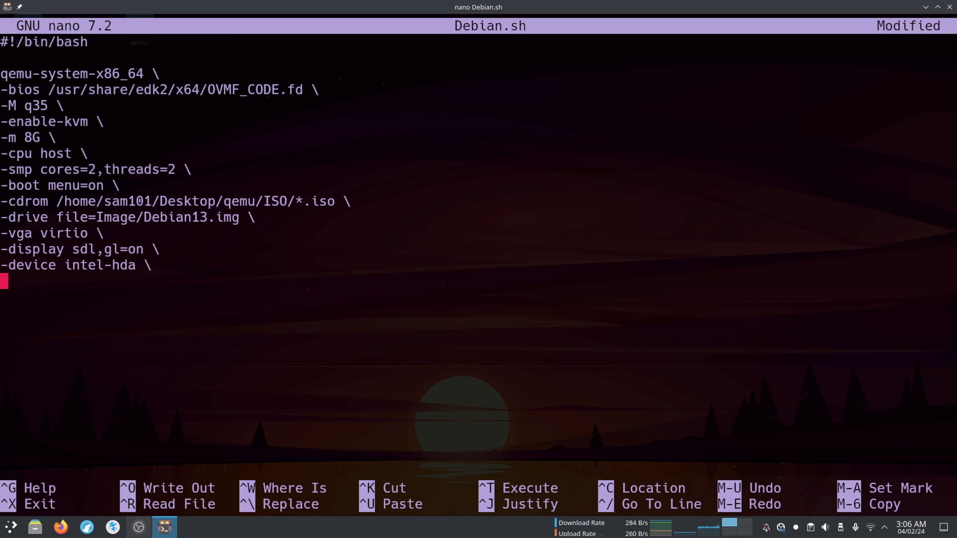
type("-dev")
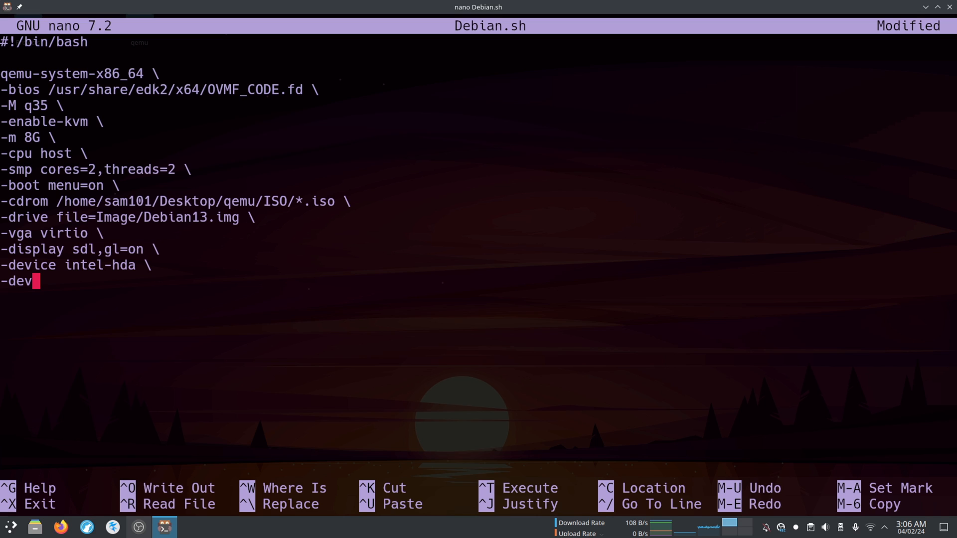
type("ice ha")
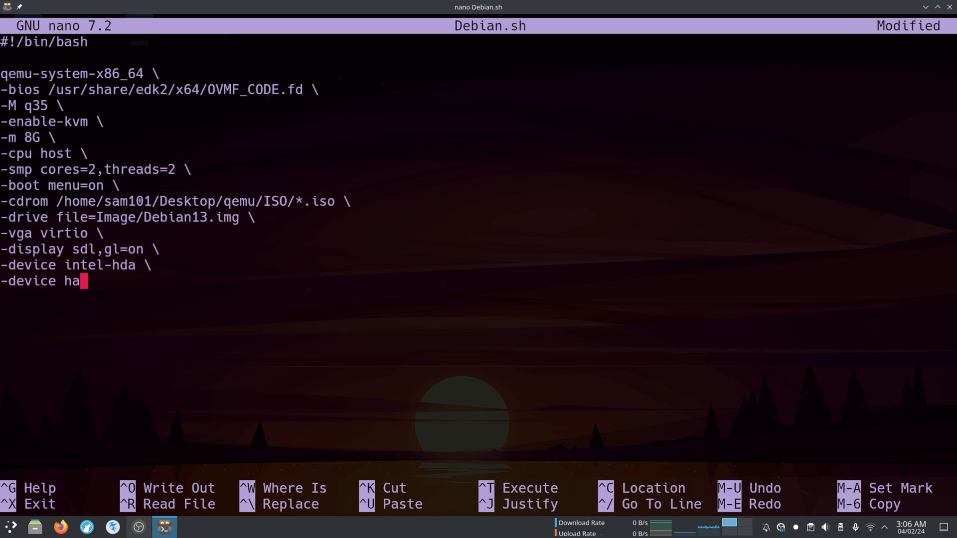
key("BackSpace")
type("da-dupl")
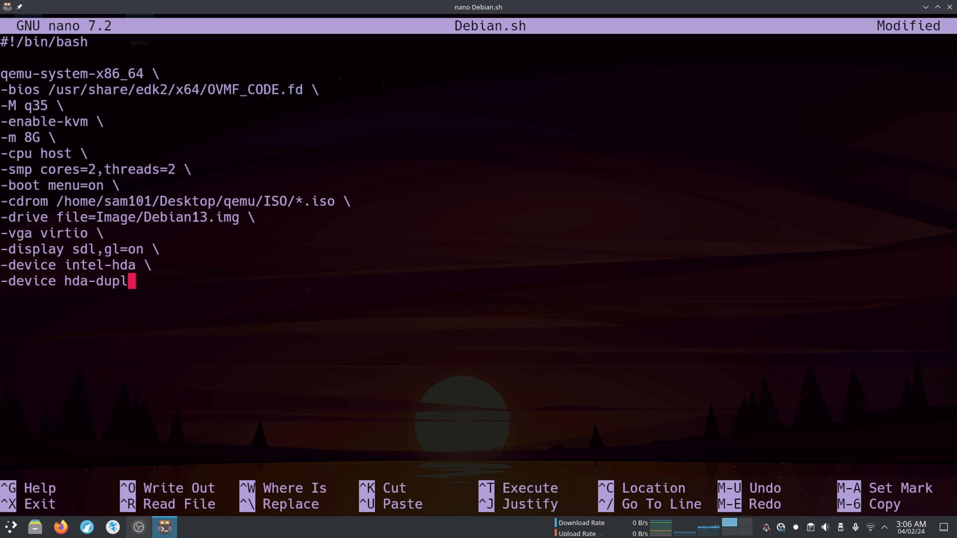
type("ex \\")
Save Debian.sh and exit nano, listing the contents of the VM directory.
key("ctrl+s")
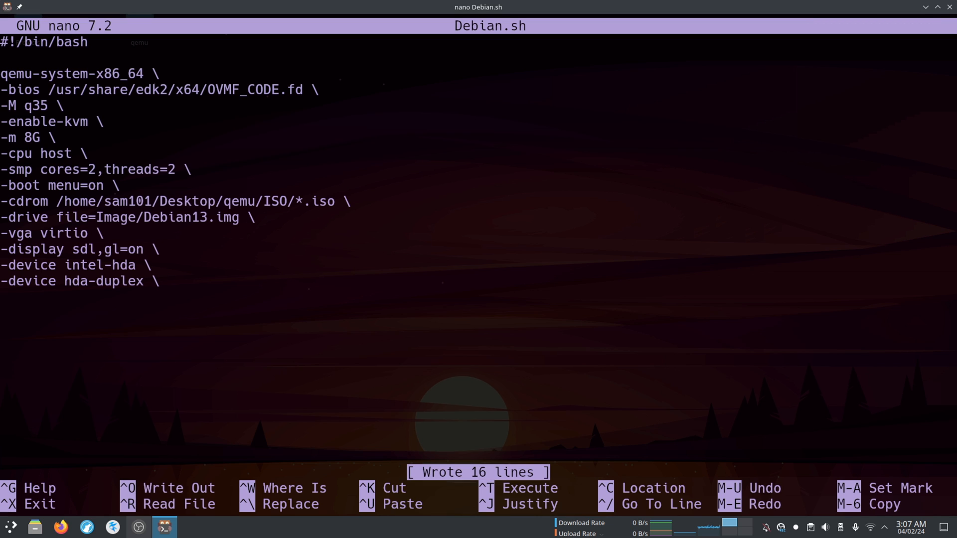
key("ctrl+x")
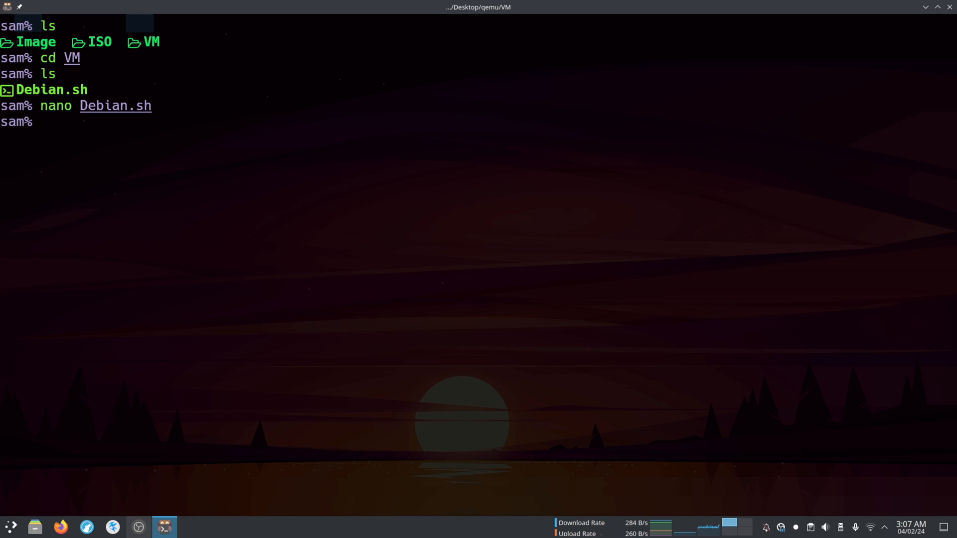
type("ls")
key("Return")
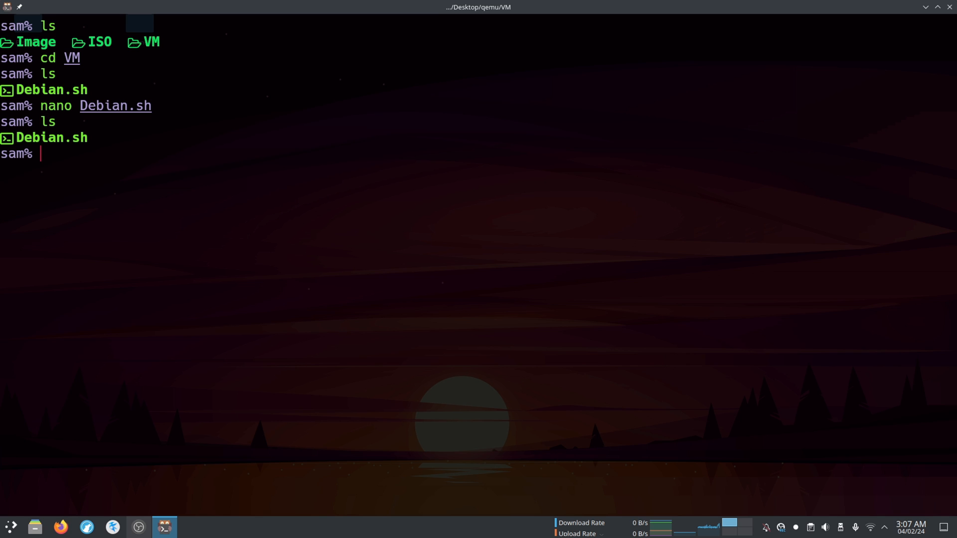
Go up to the qemu directory and list its contents on a cleared terminal.
type("cd ../")
key("Return")
type("l")
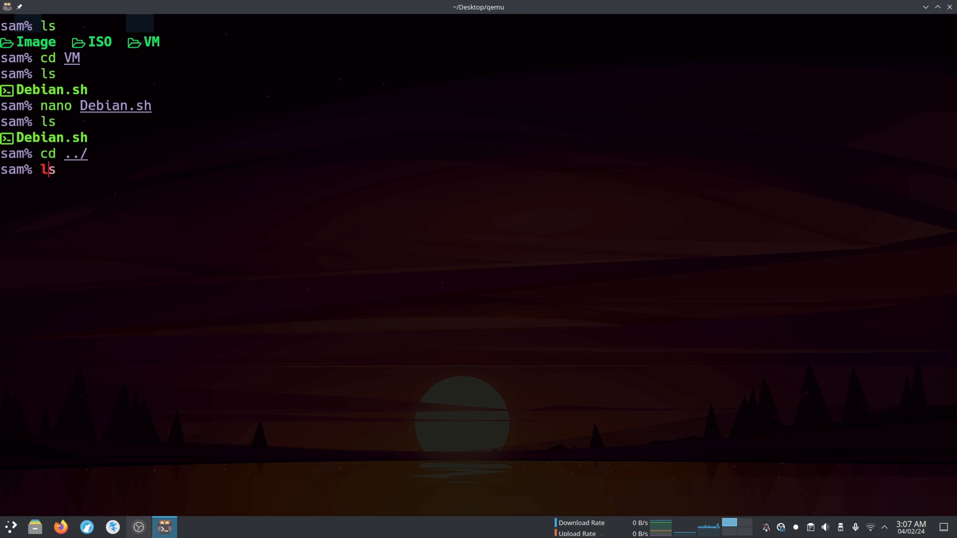
type("s")
key("Return")
type("clear")
key("Return")
type("ls")
key("Return")
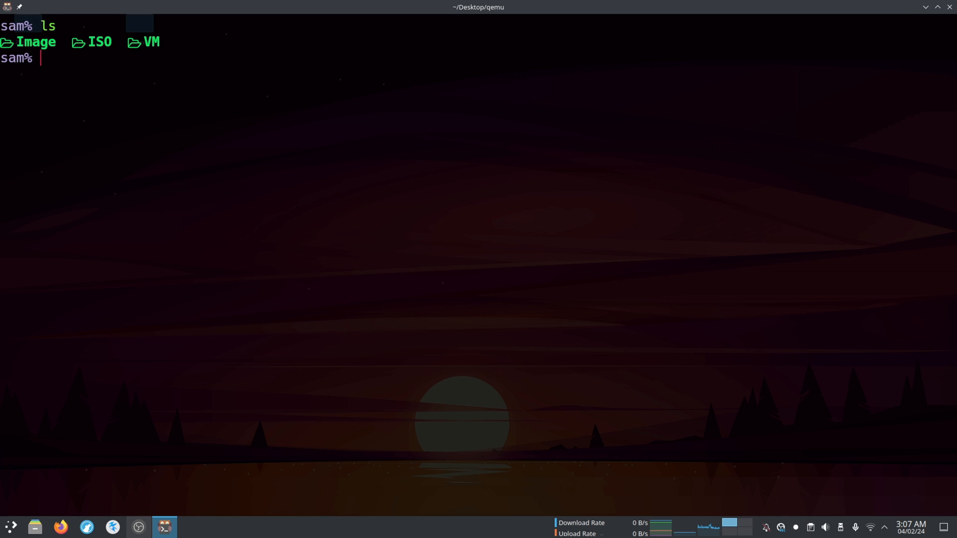
Launch the virtual machine with VM/./Debian.sh and switch the QEMU window to full screen.
type("VM/./D")
key("Tab")
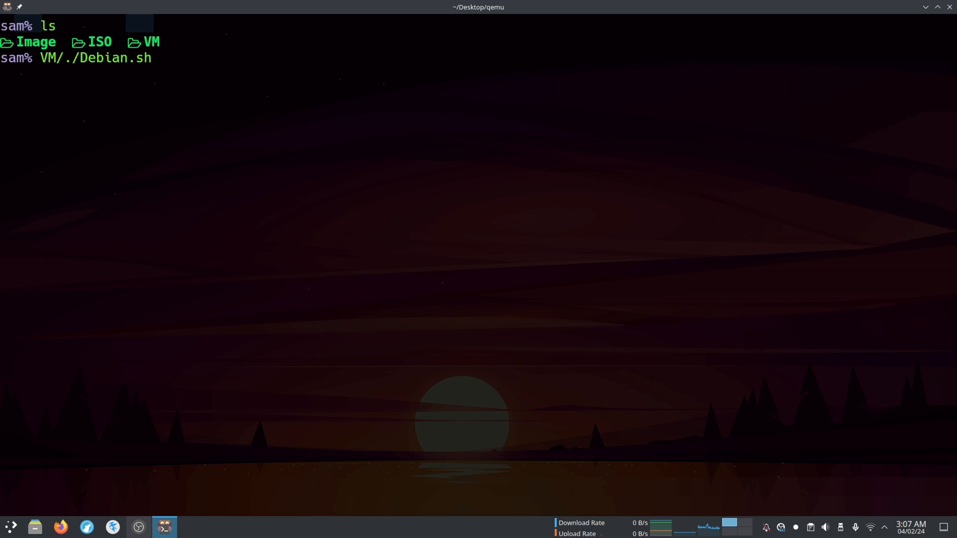
key("Return")
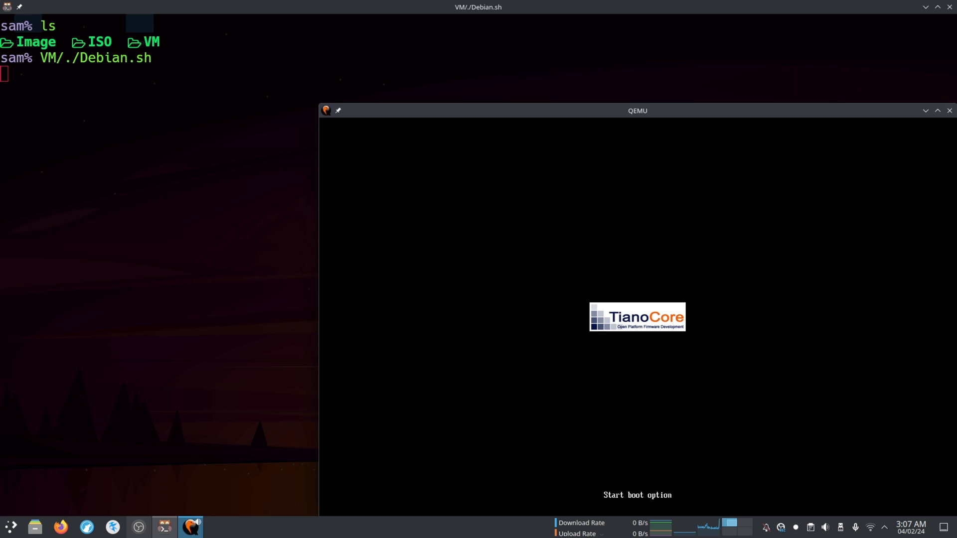
left_click_drag(649, 111, 490, 67)
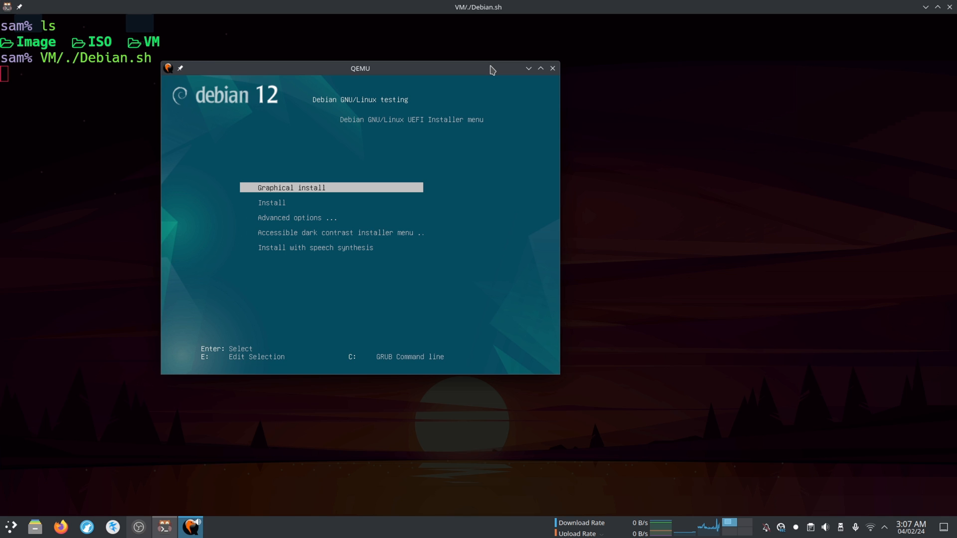
key("ctrl+alt+f")
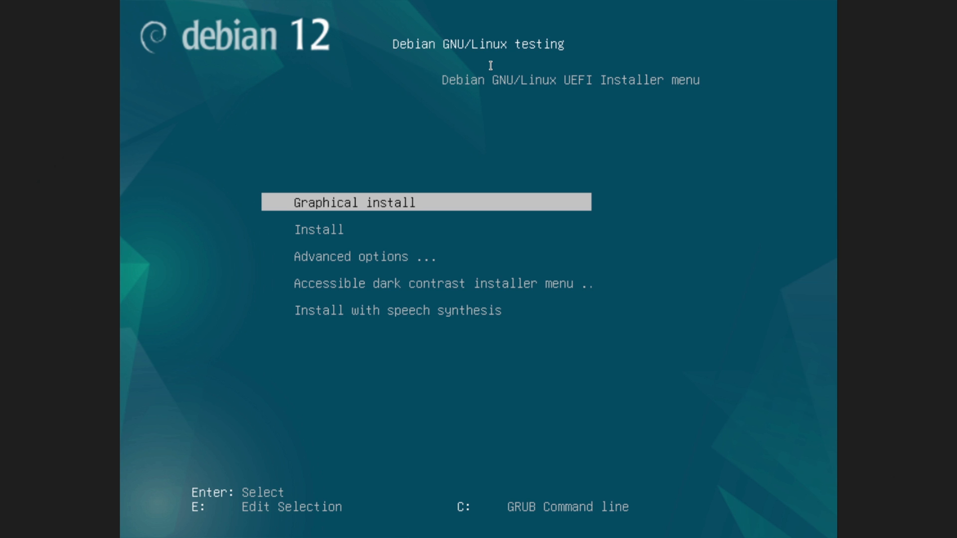
Start the text-mode Expert install from the installer's advanced options.
key("Down")
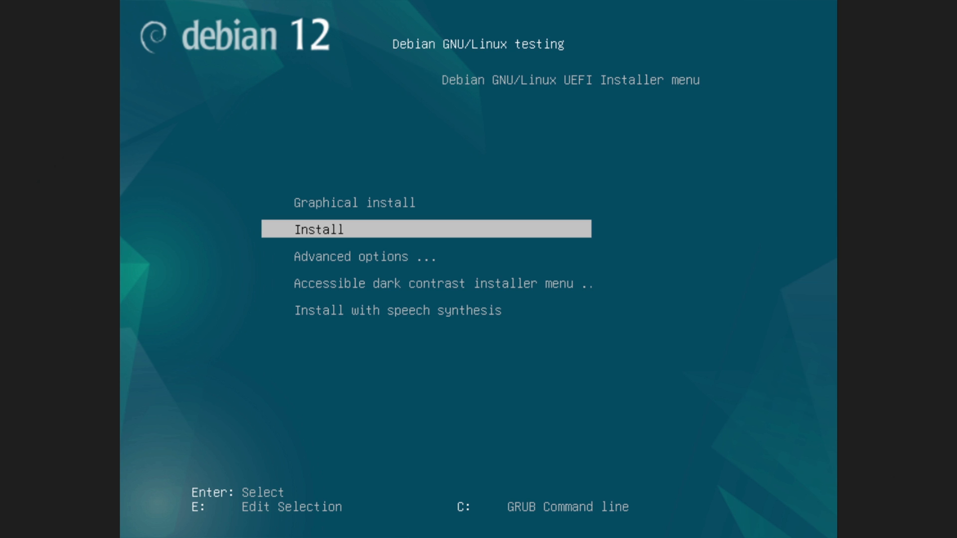
key("Down")
key("Return")
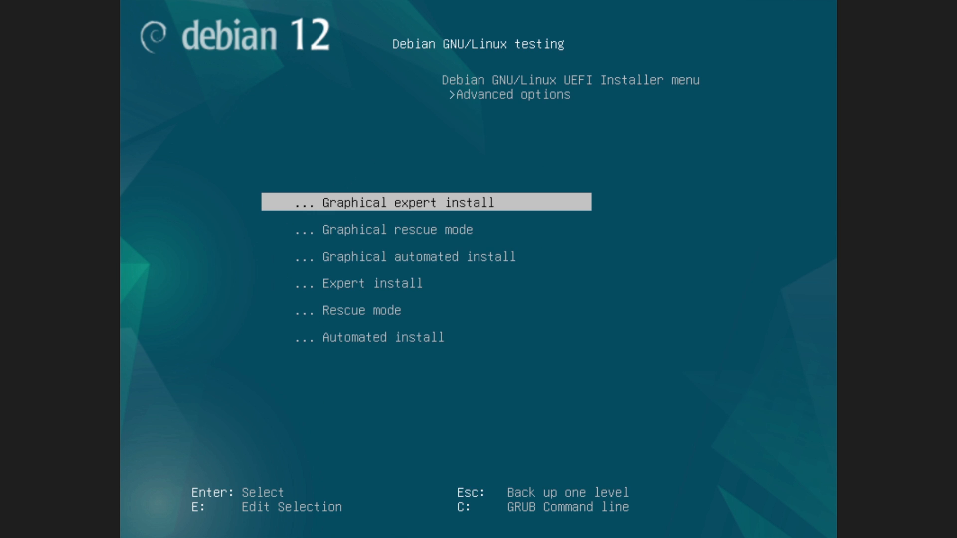
key("Down")
key("Down")
key("Down")
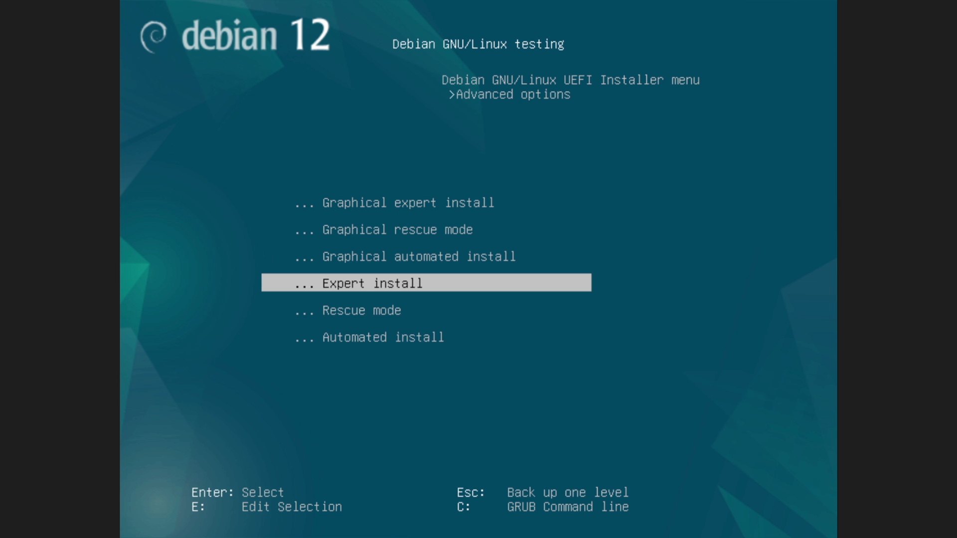
key("Return")
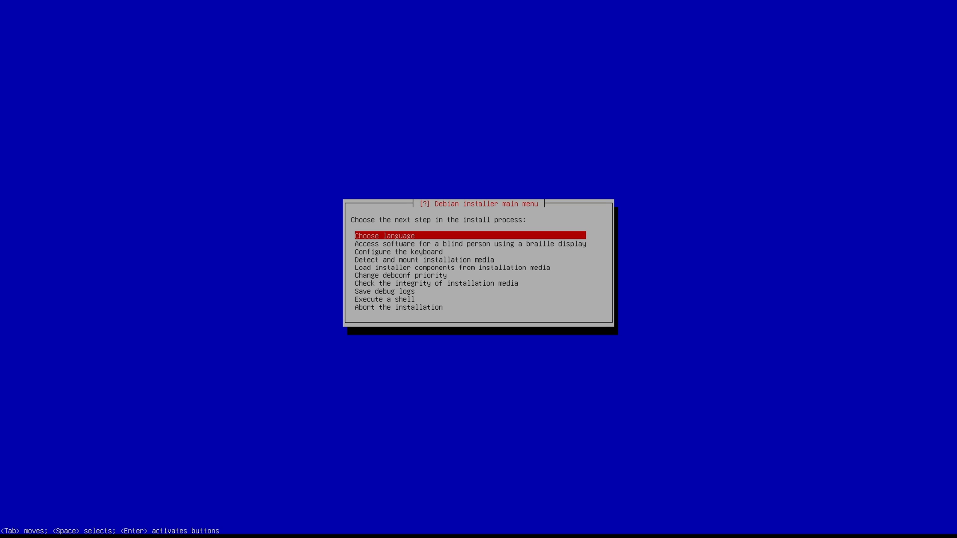
Choose English as the installation language and India as the location.
key("Return")
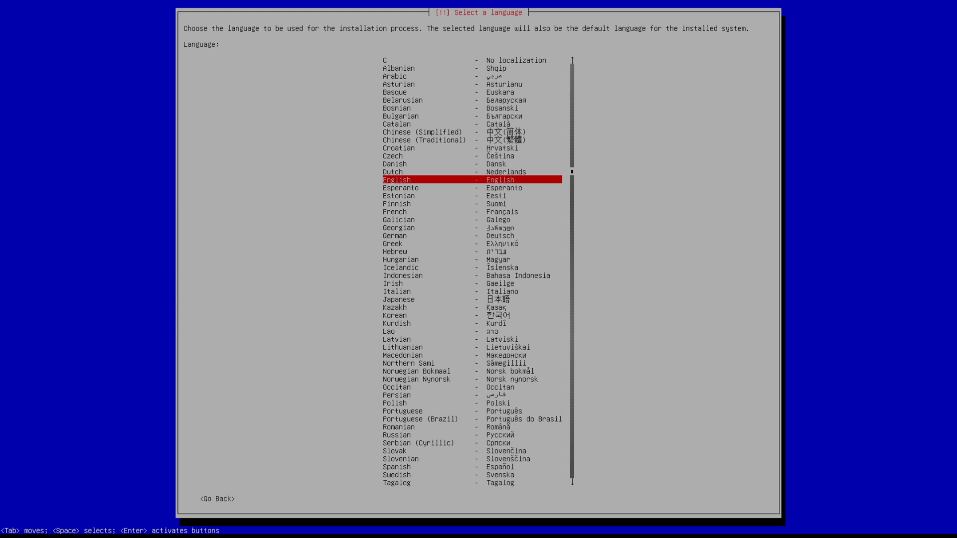
key("Return")
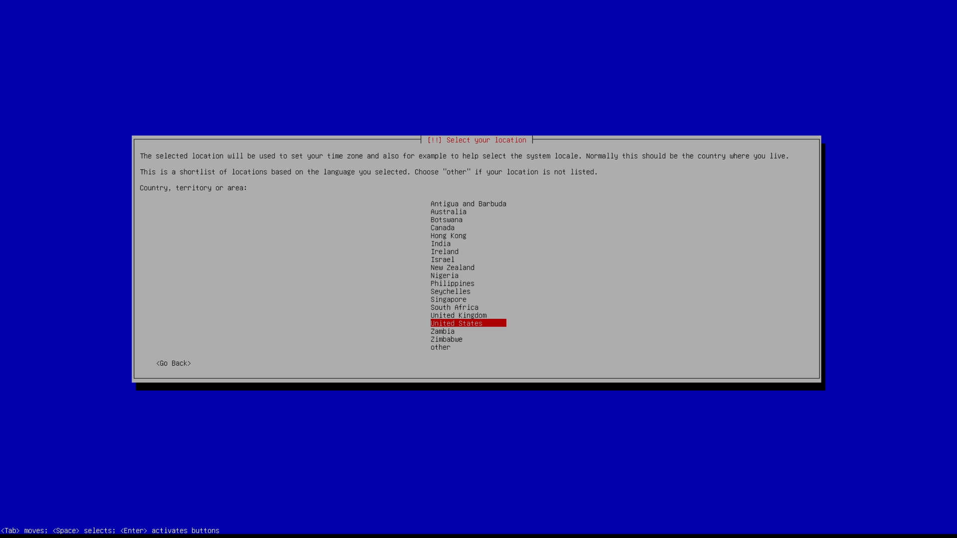
key("Up")
key("Up")
key("Up")
key("Up")
key("Up")
key("Up")
key("Up")
key("Up")
key("Up")
key("Up")
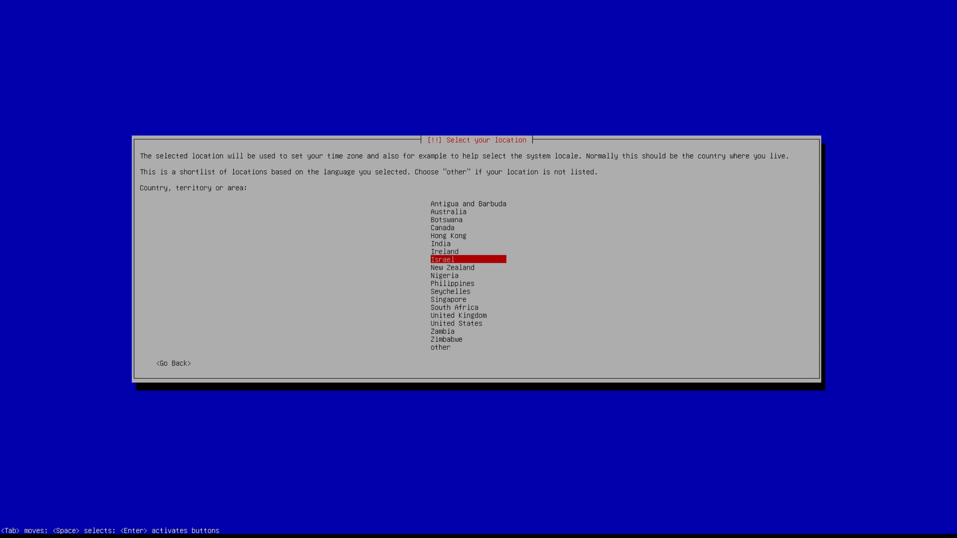
key("Return")
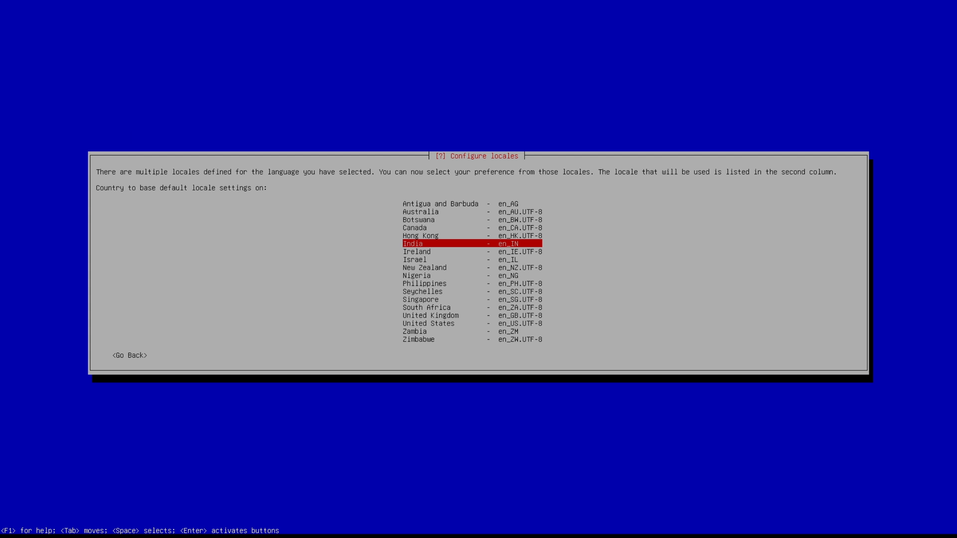
Base the default locale on India (en_IN) and continue without selecting additional locales.
key("Return")
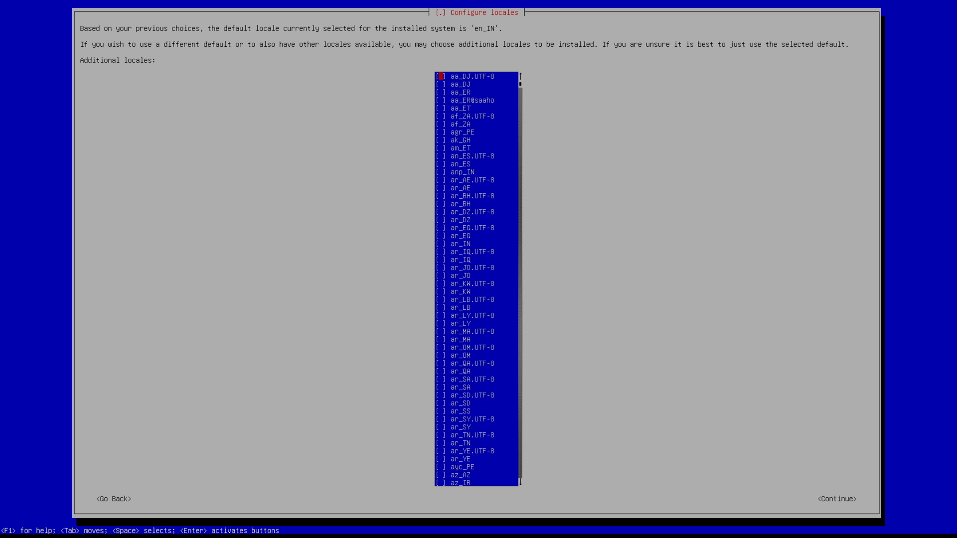
key("Tab")
key("Return")
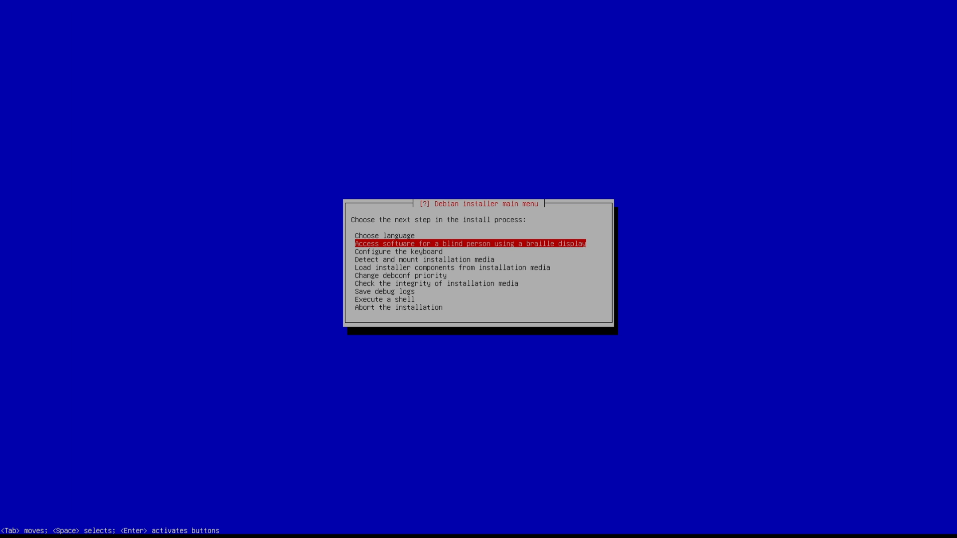
Configure the keyboard with the American English keymap.
key("Down")
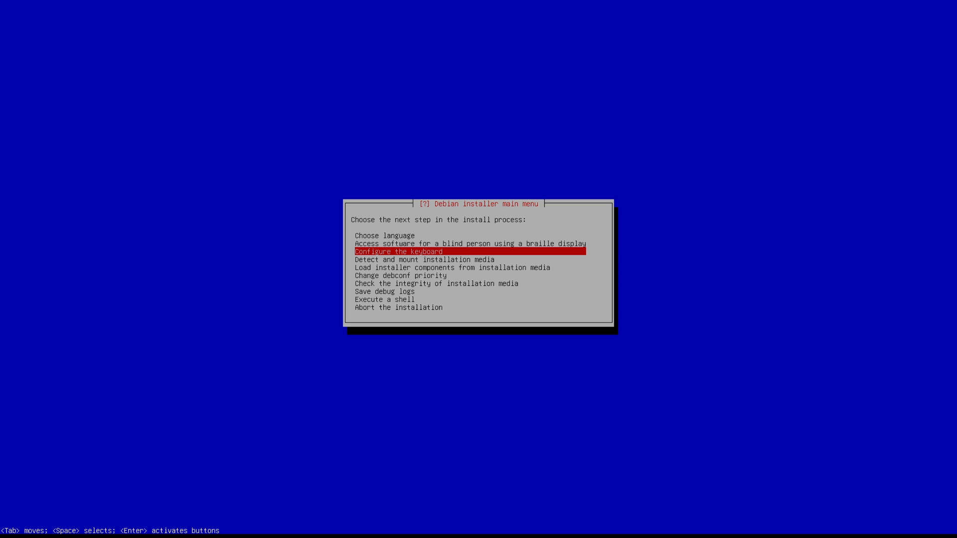
key("Return")
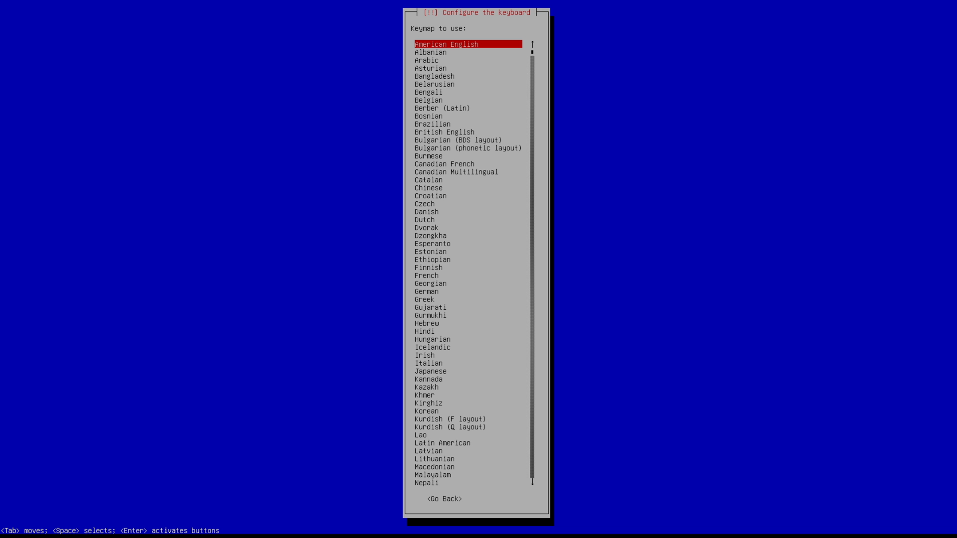
key("Return")
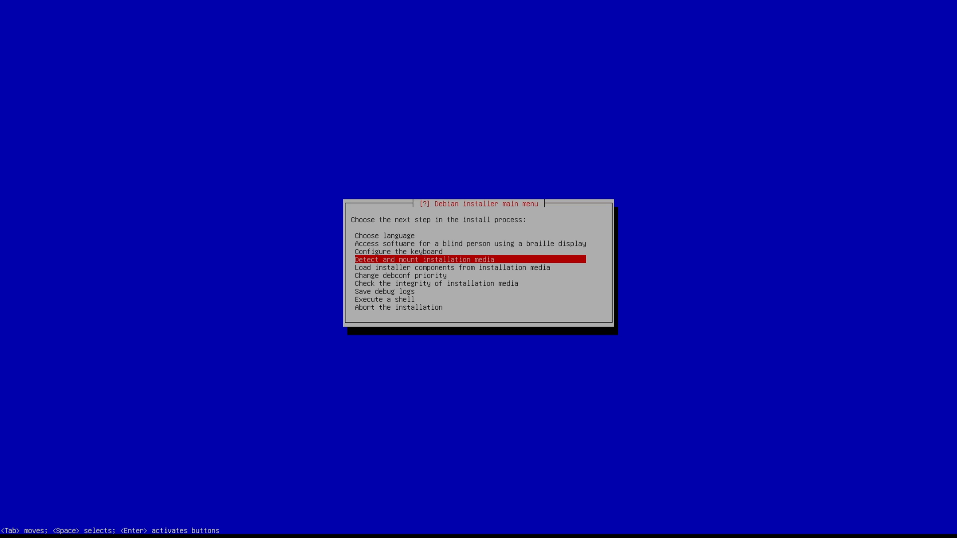
Load the installer components from the installation media without selecting any optional components.
key("Down")
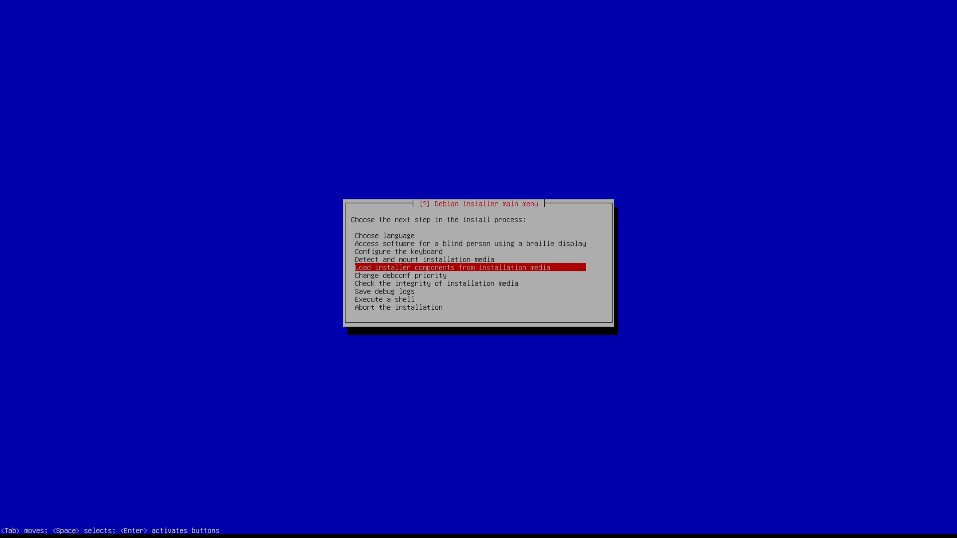
key("Return")
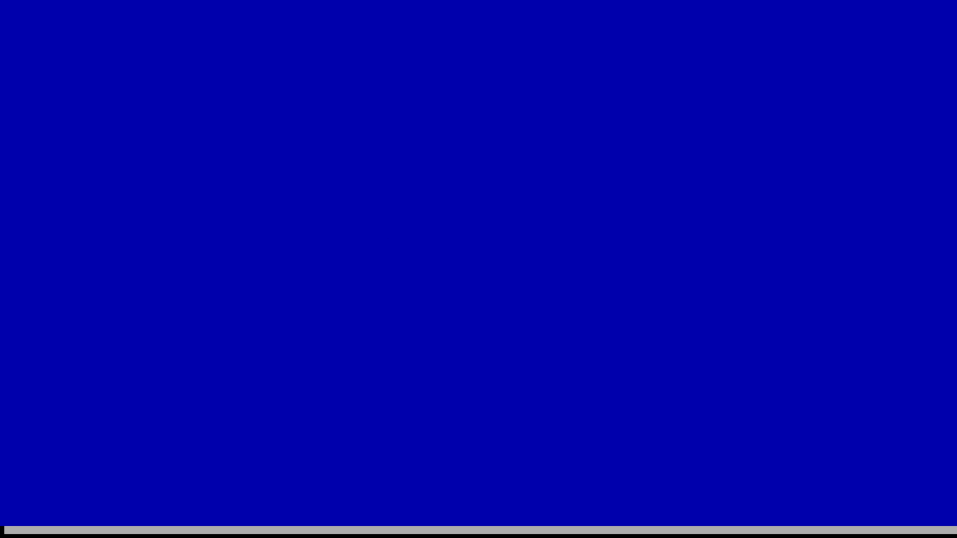
key("Return")
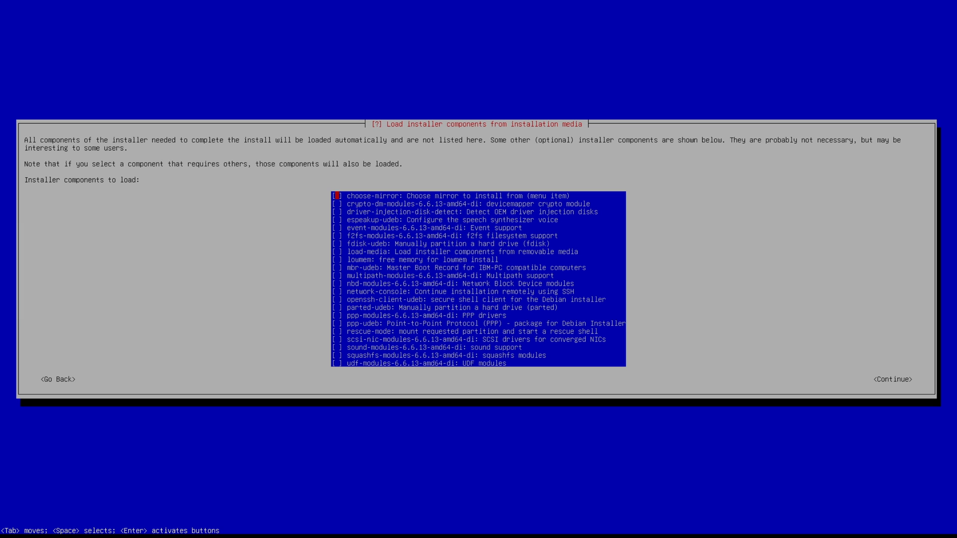
key("Return")
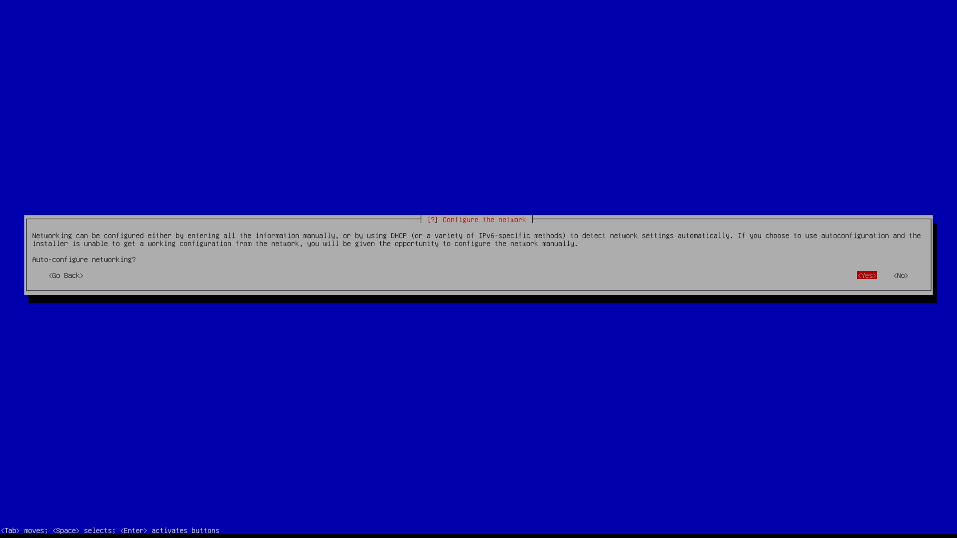
Auto-configure the network with the default link detection time, using sam101 as both hostname and domain name.
key("Return")
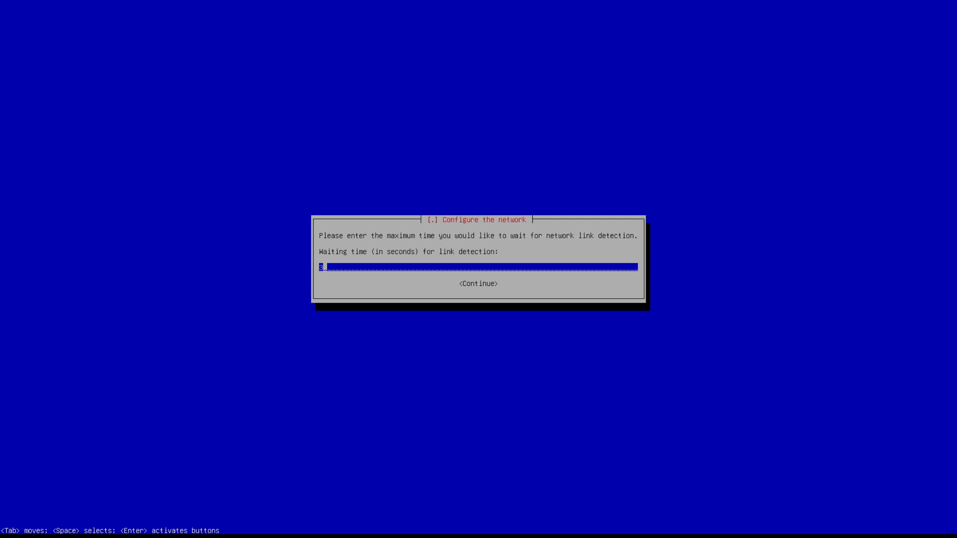
key("Return")
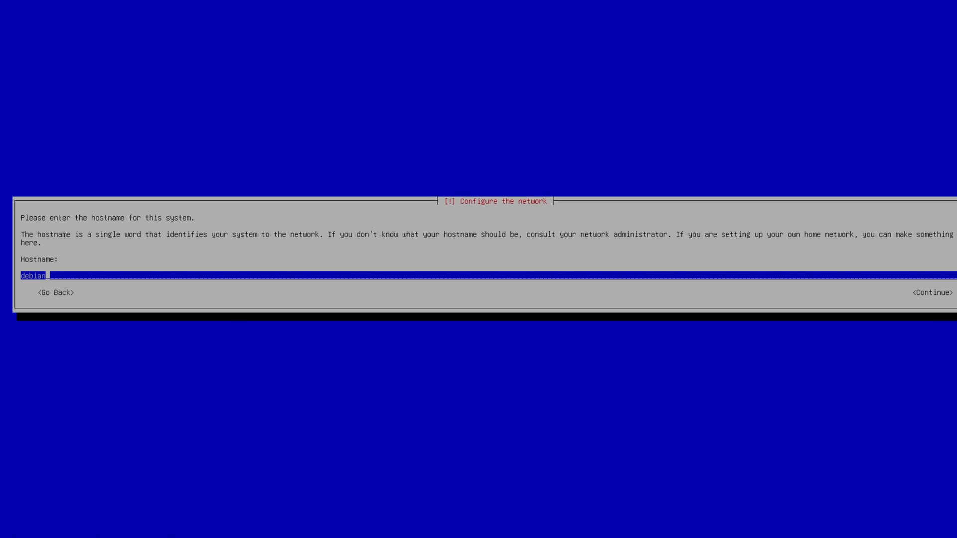
key("BackSpace")
key("BackSpace")
key("BackSpace")
key("BackSpace")
key("BackSpace")
key("BackSpace")
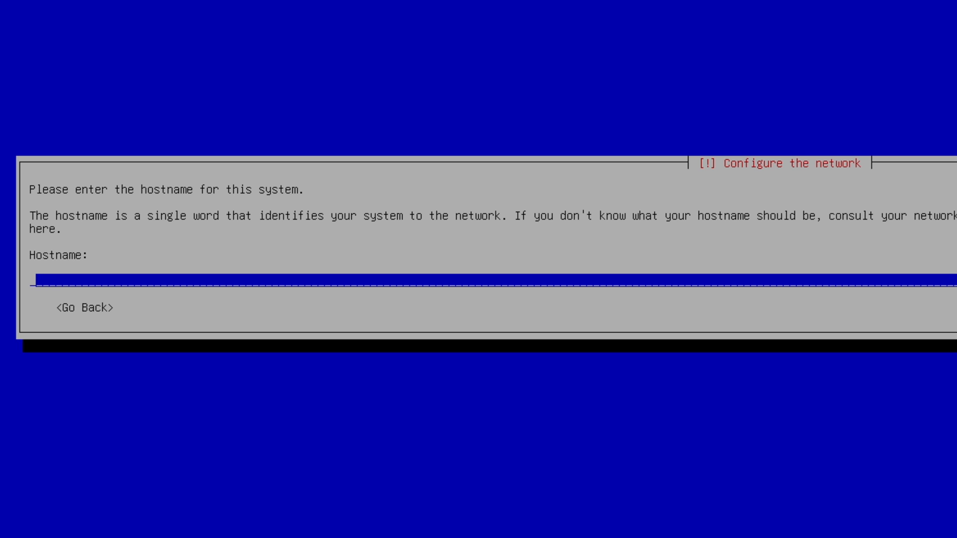
type("sam101")
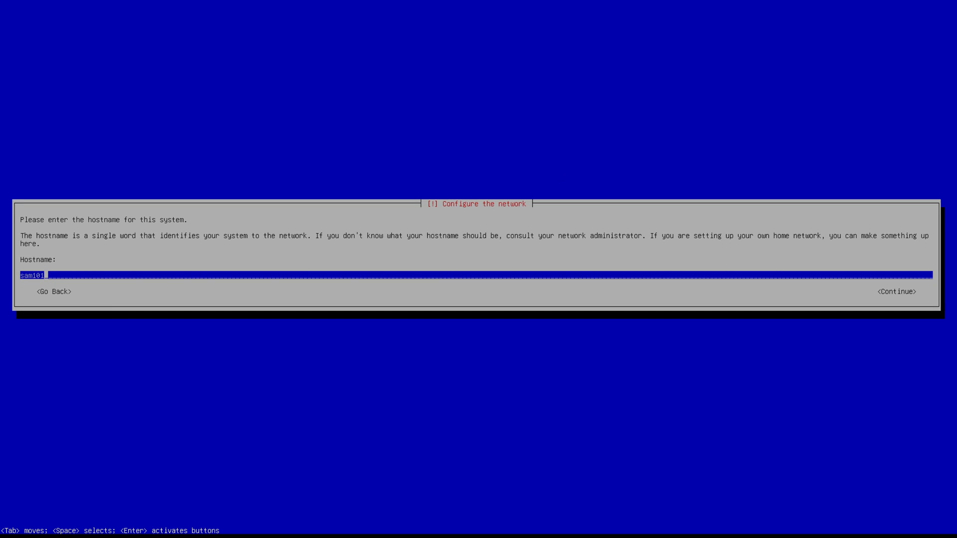
key("Return")
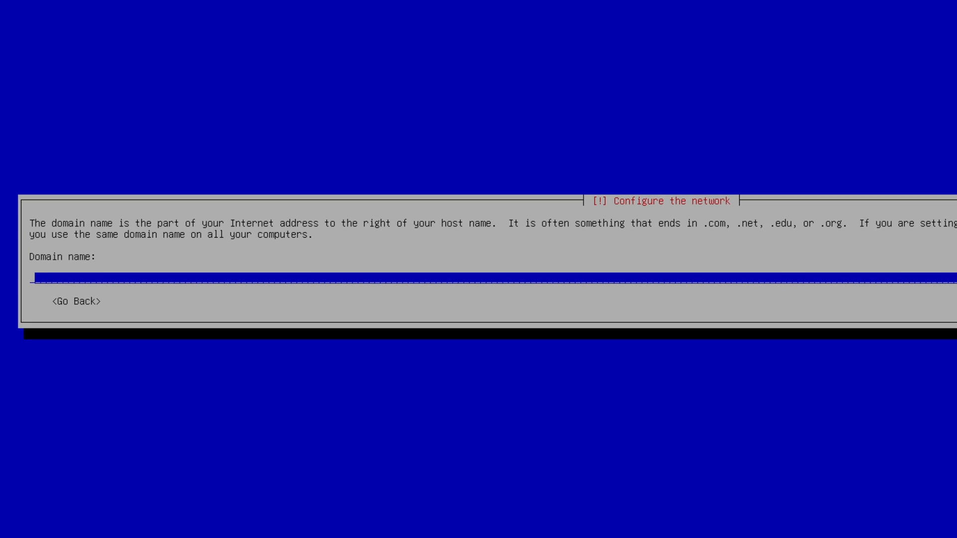
type("sam101")
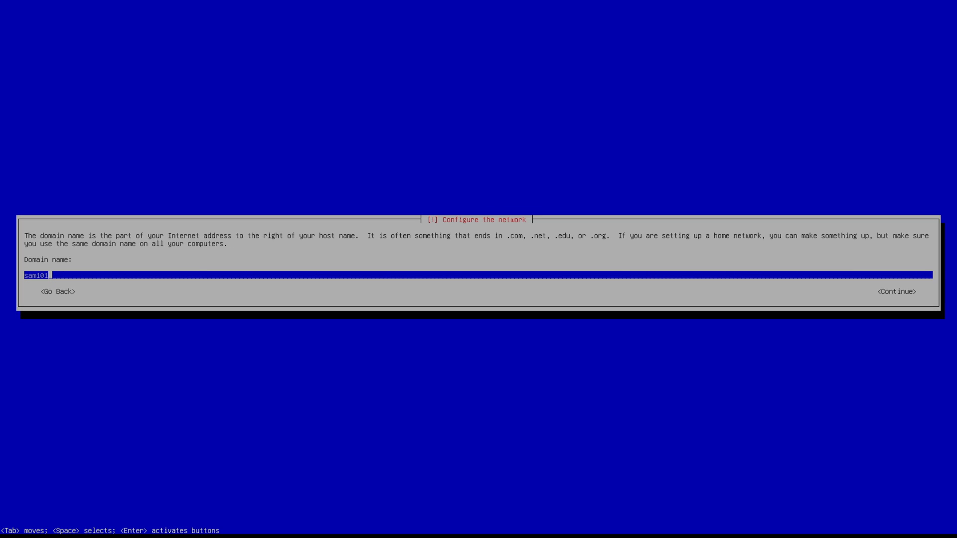
key("Return")
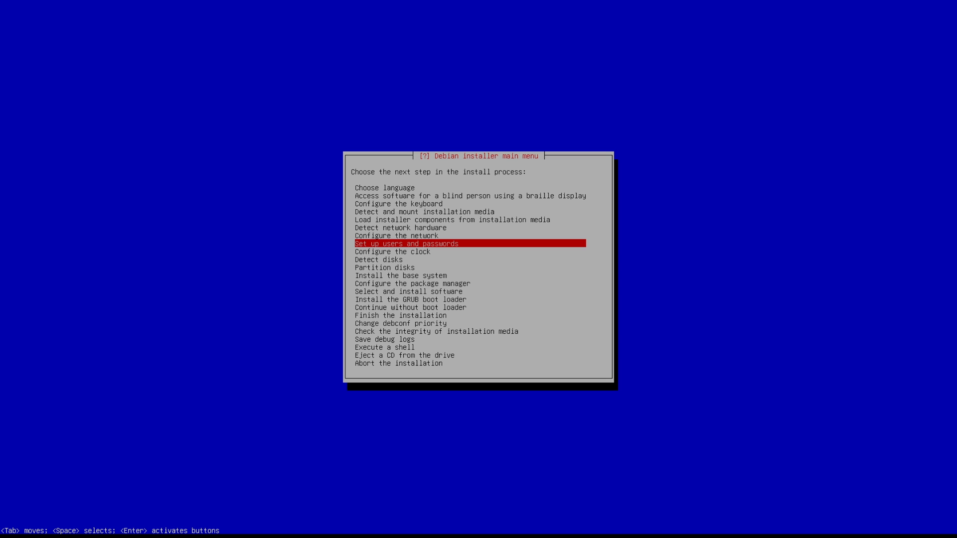
Disallow root login and define a new user account with the user's full name and the suggested username.
key("Return")
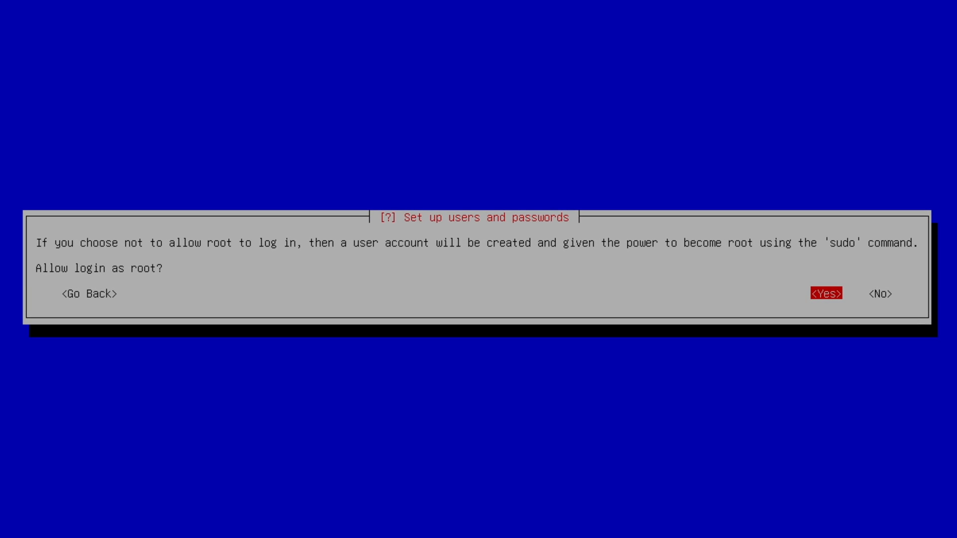
key("Right")
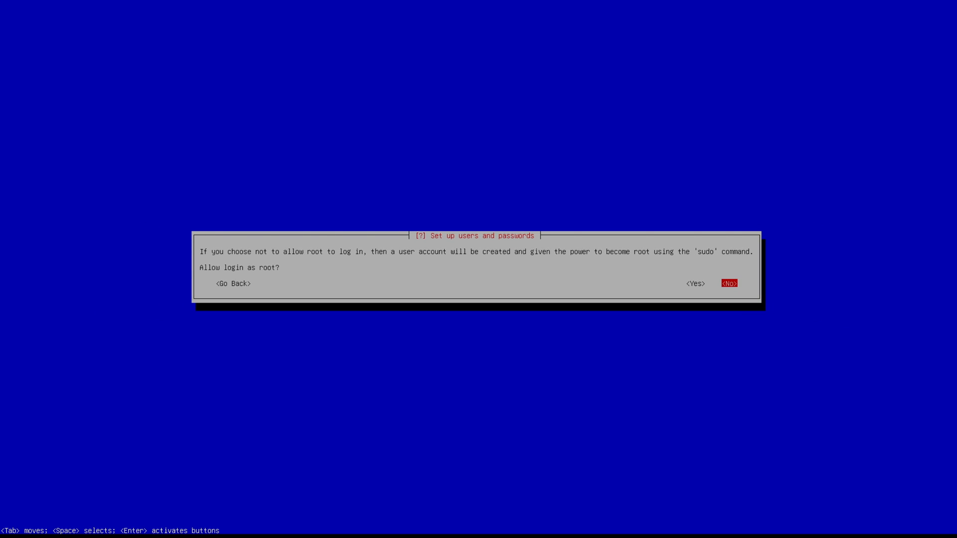
key("Return")
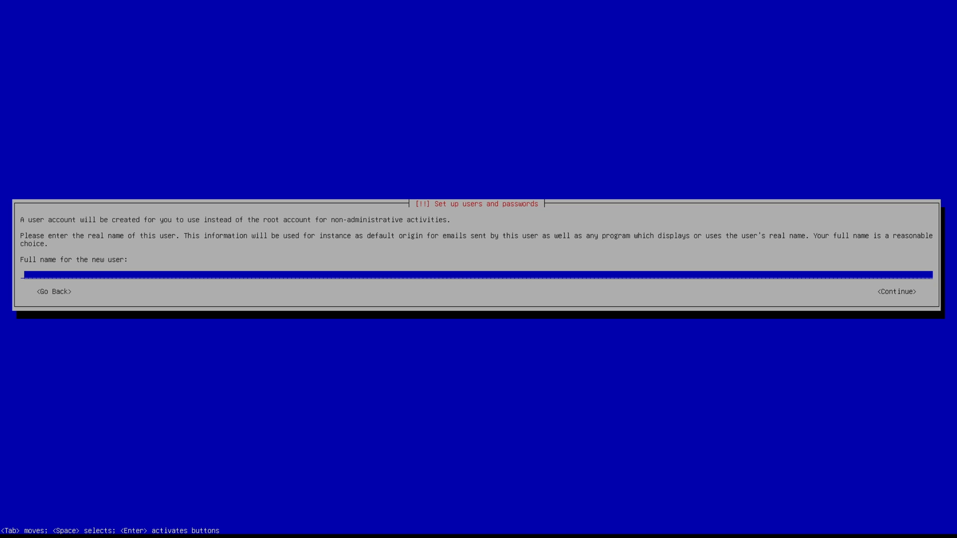
type("sam")
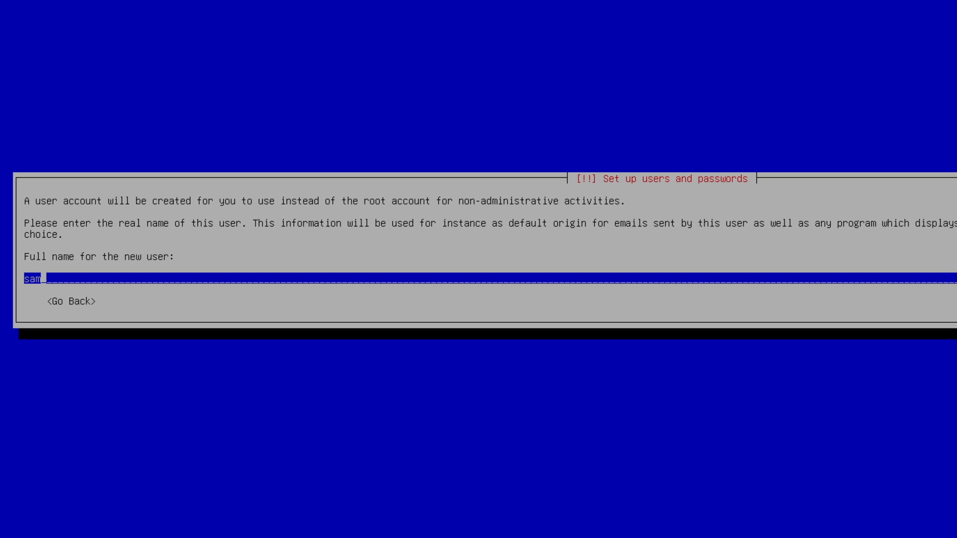
key("Return")
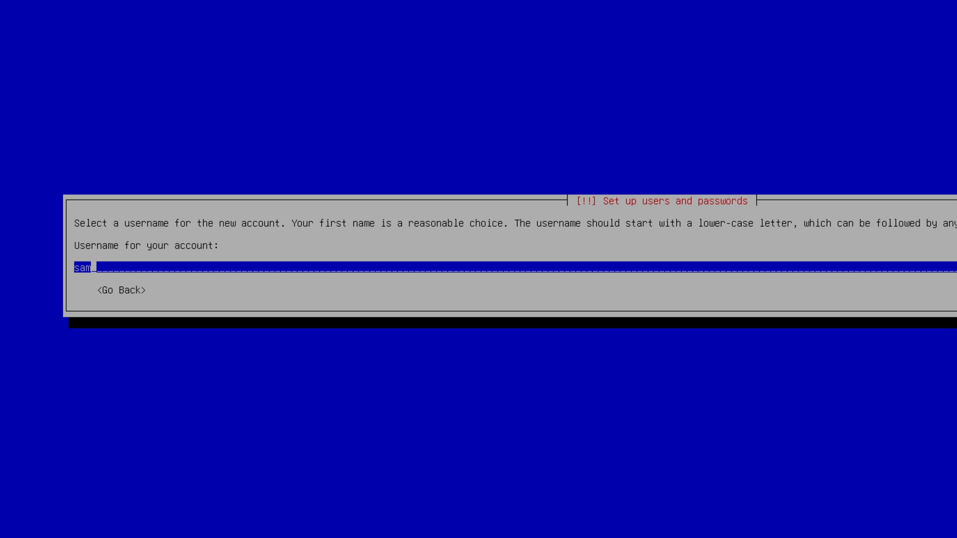
key("Return")
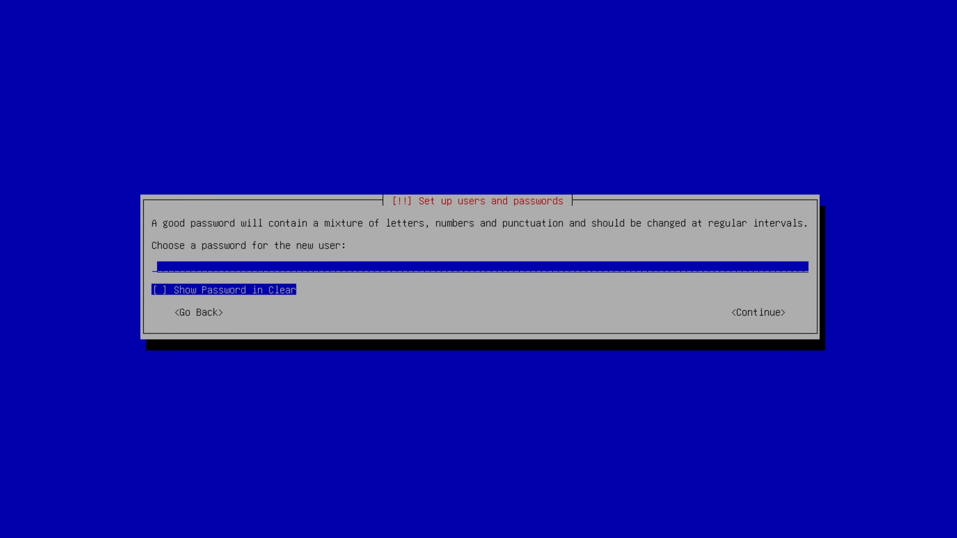
Enter the new user's account password and re-enter it for verification.
type("*******")
key("Return")
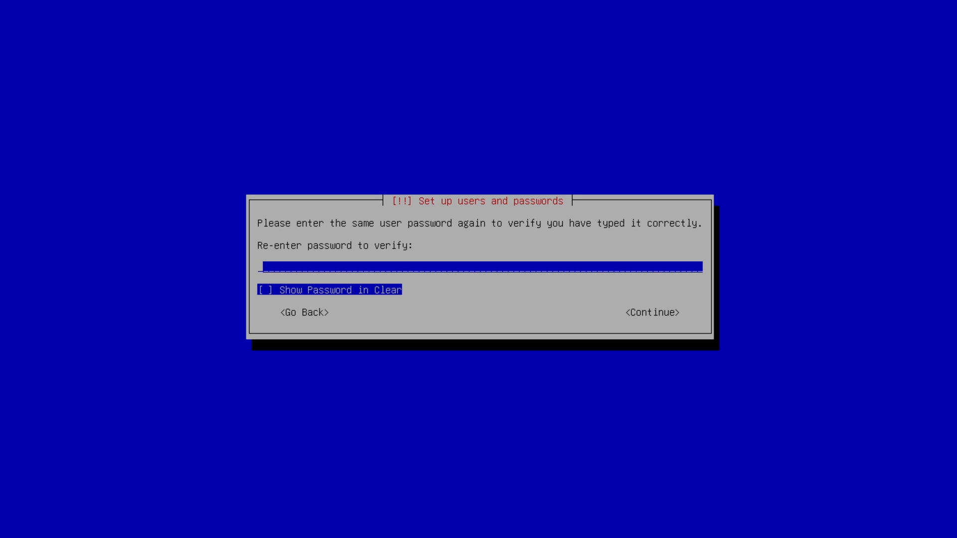
type("*******")
key("Return")
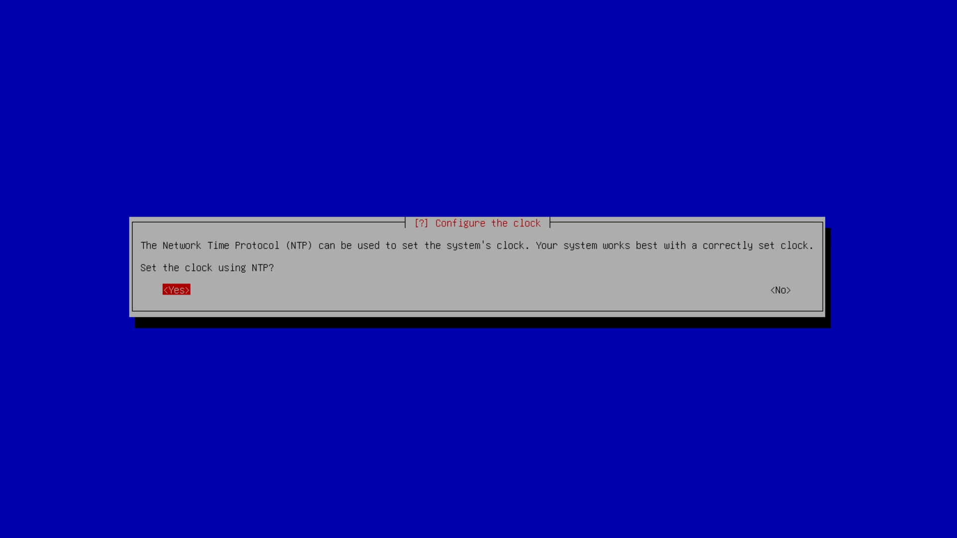
Configure the clock to use NTP with server 0.debian.pool.ntp.org and the Asia/Kolkata time zone.
key("Return")
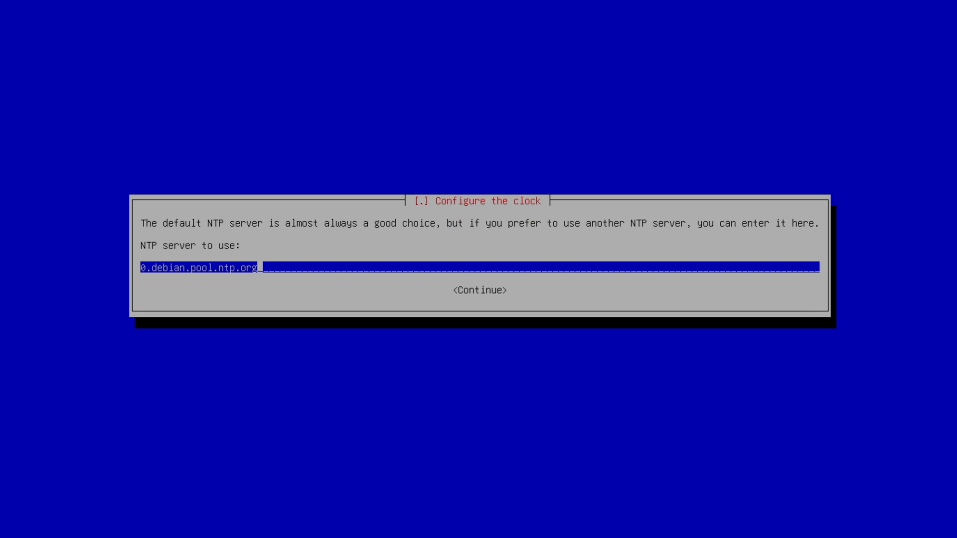
key("Return")
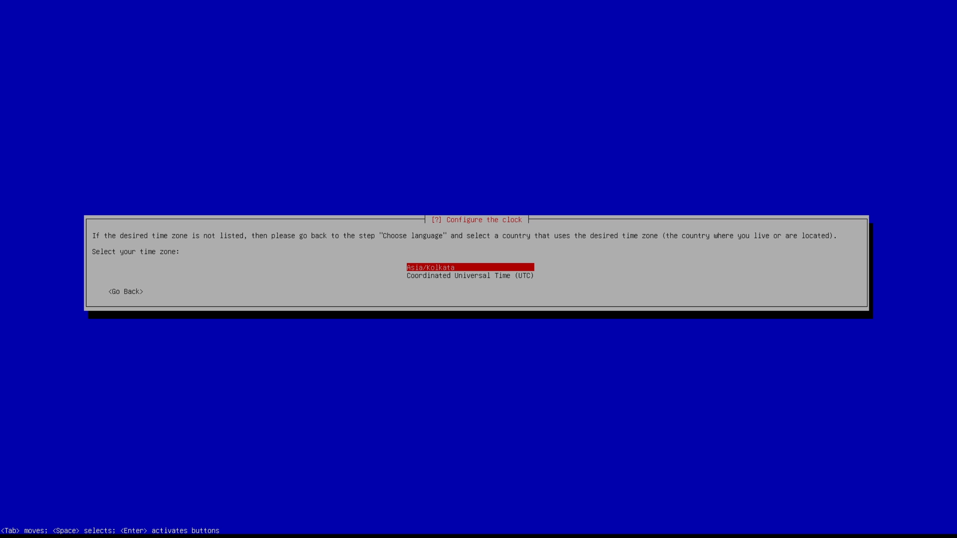
key("Return")
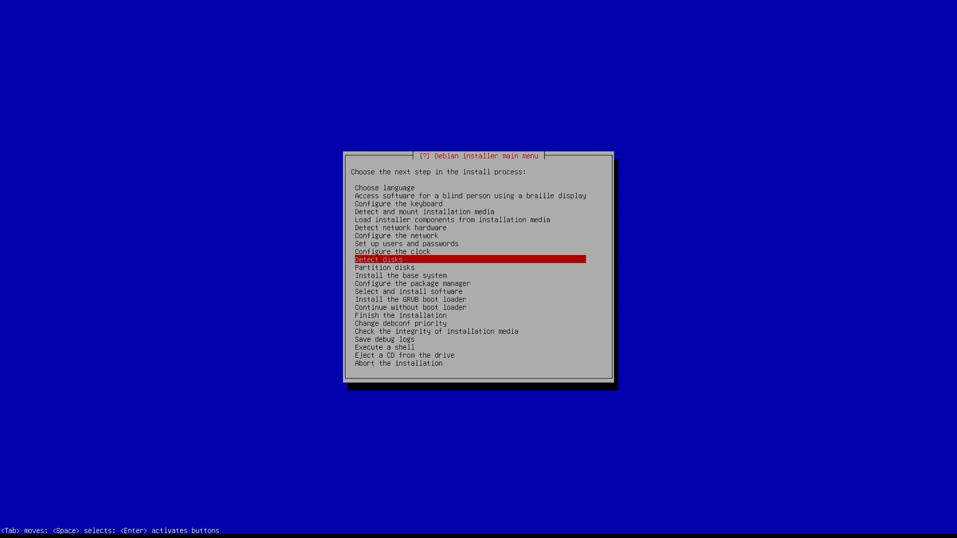
Detect the disks and start partitioning with the Manual method.
key("Return")
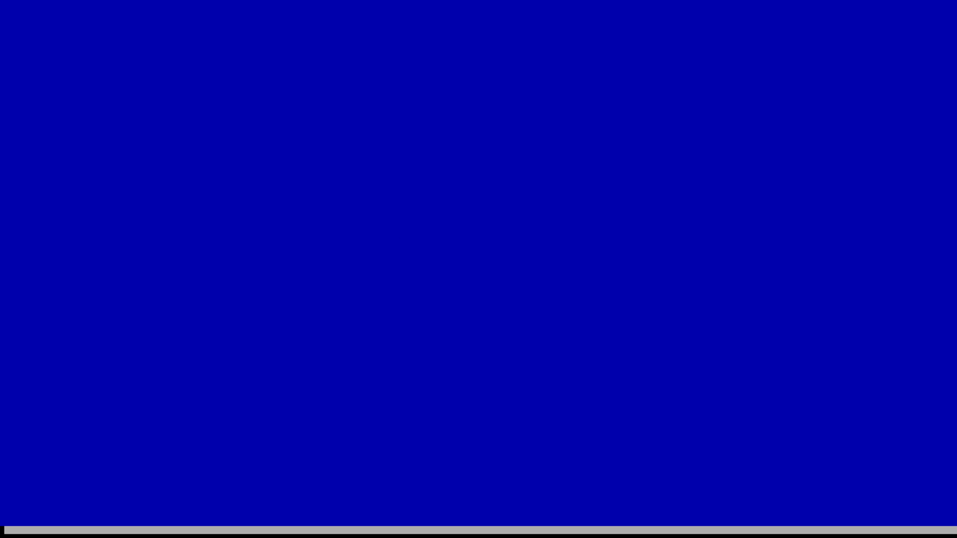
key("Return")
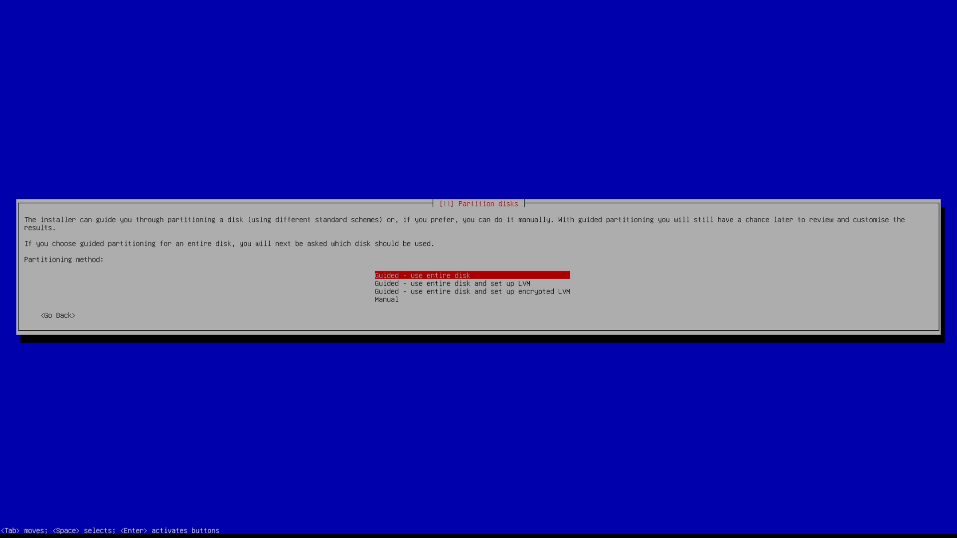
key("Down")
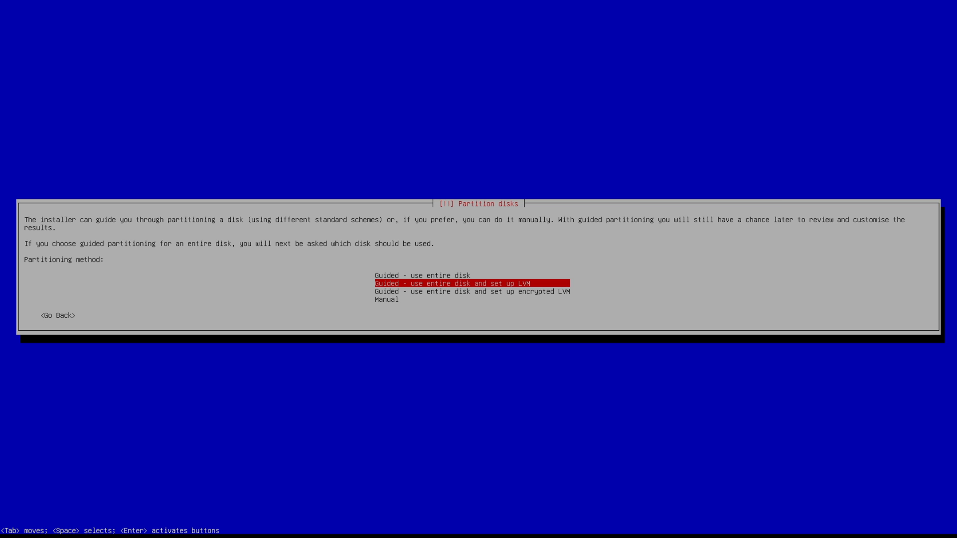
key("Down")
key("Down")
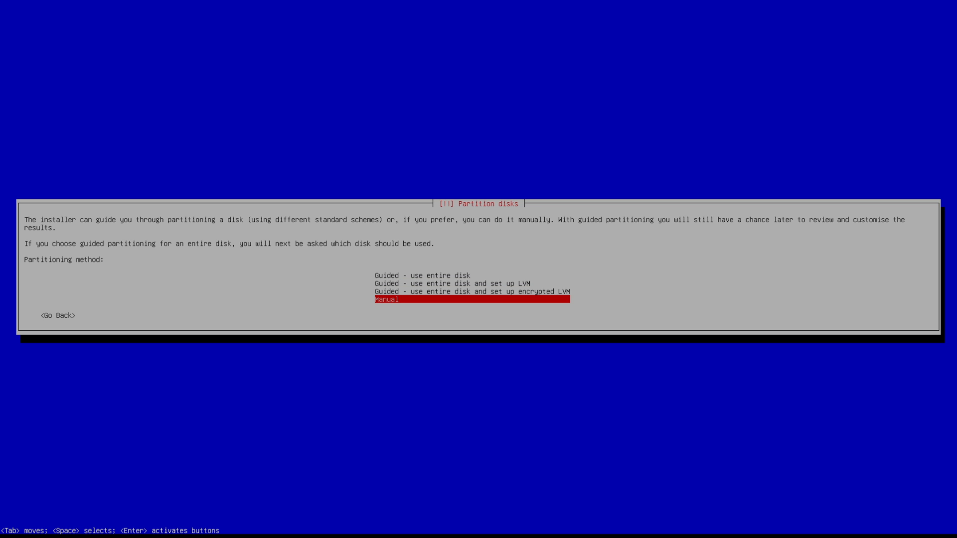
key("Return")
Create a new empty gpt partition table on the SCSI1 (sda) QEMU hard disk.
key("Down")
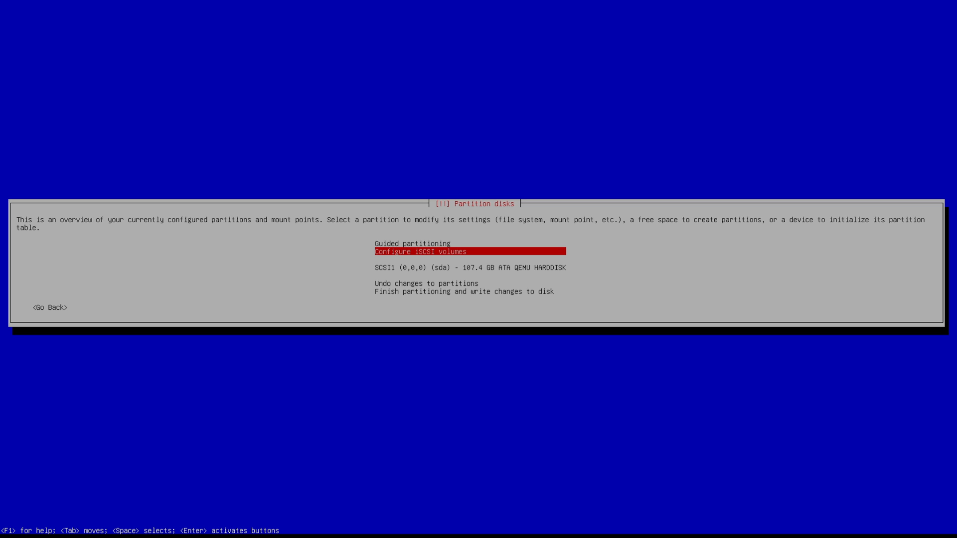
key("Down")
key("Return")
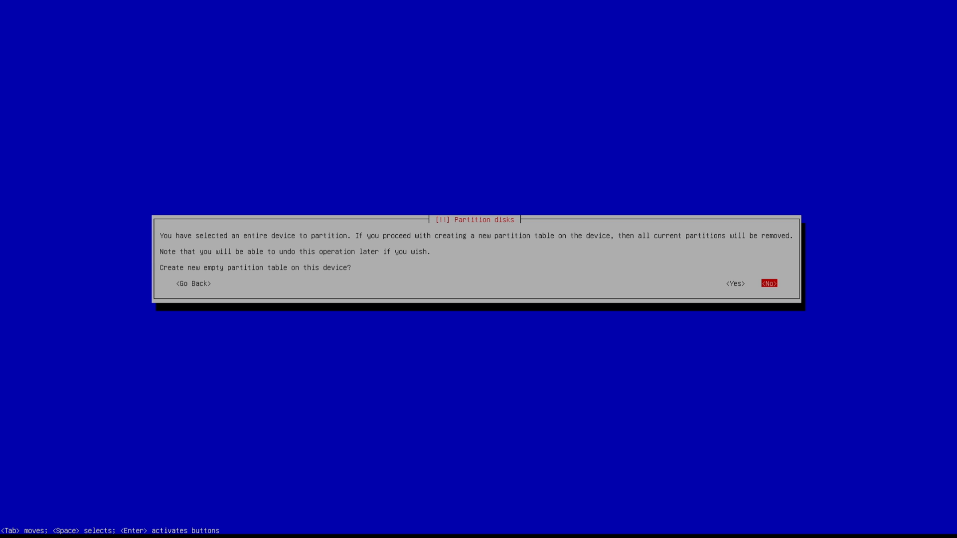
key("Left")
key("Return")
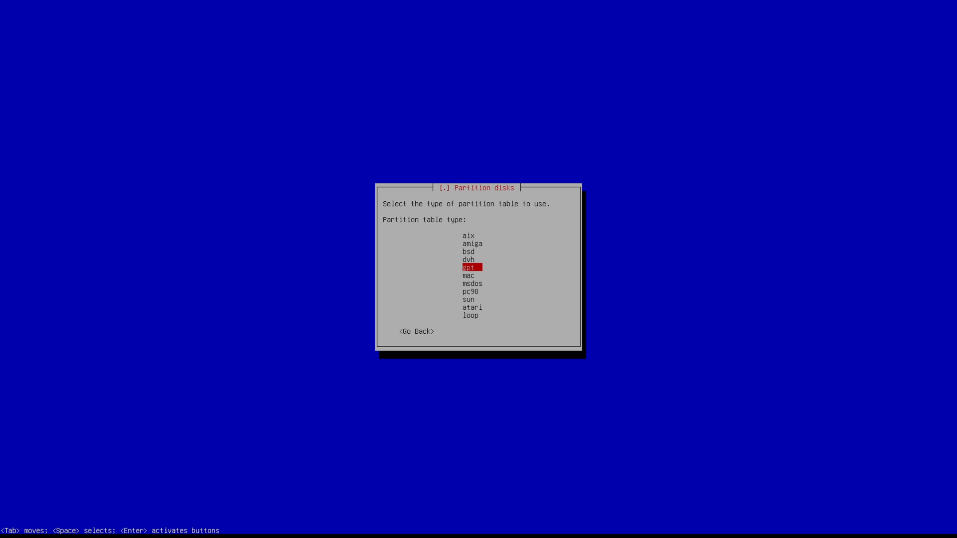
key("Return")
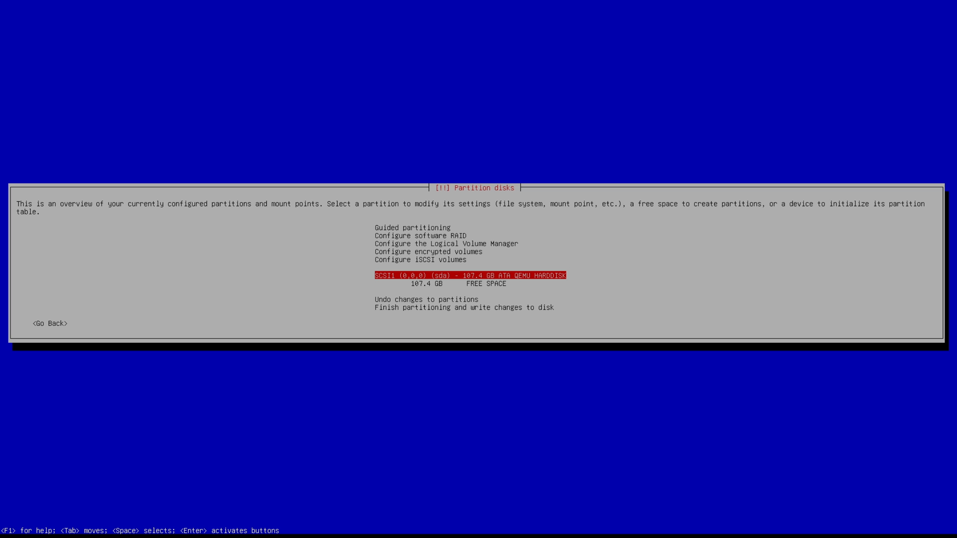
Create a new 512MiB partition at the beginning of the disk's free space.
key("Down")
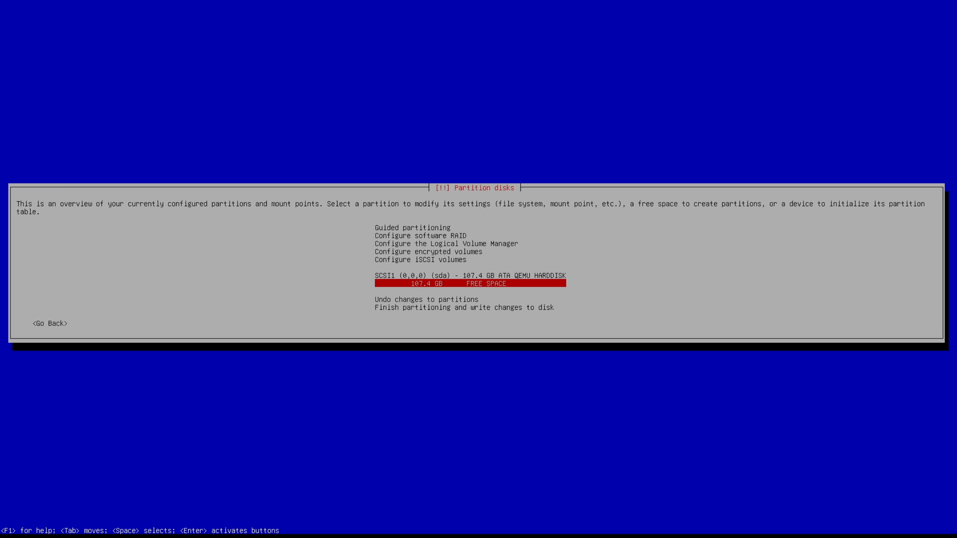
key("Return")
key("Return")
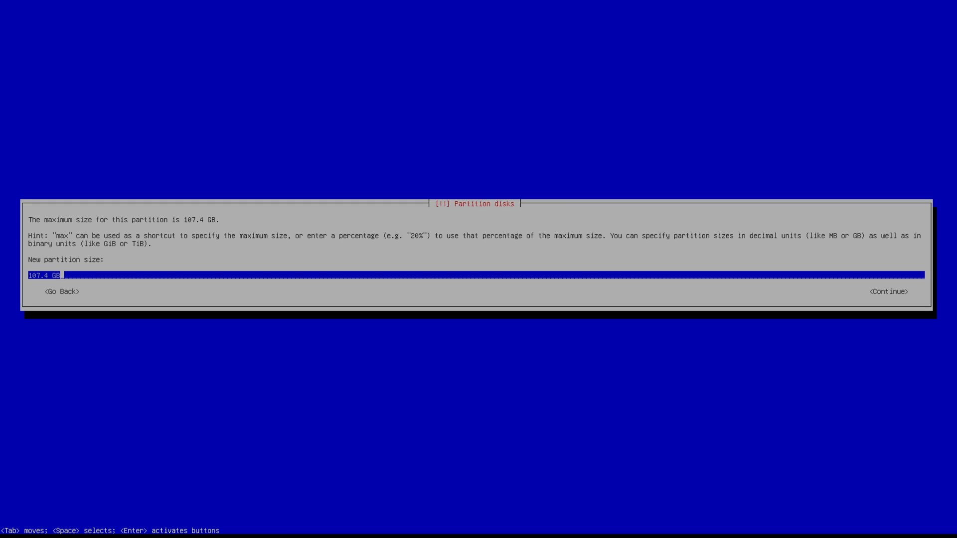
key("BackSpace")
type("512")
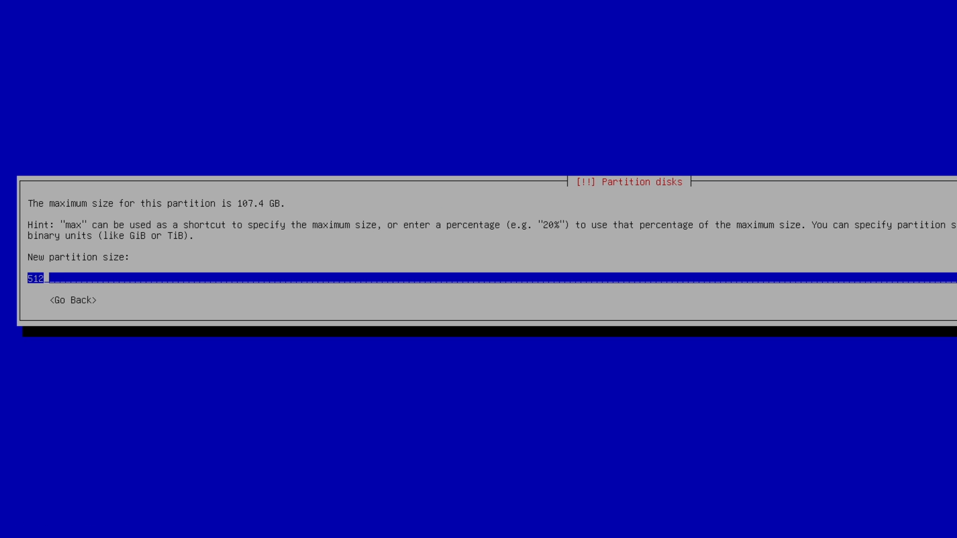
type("MiB")
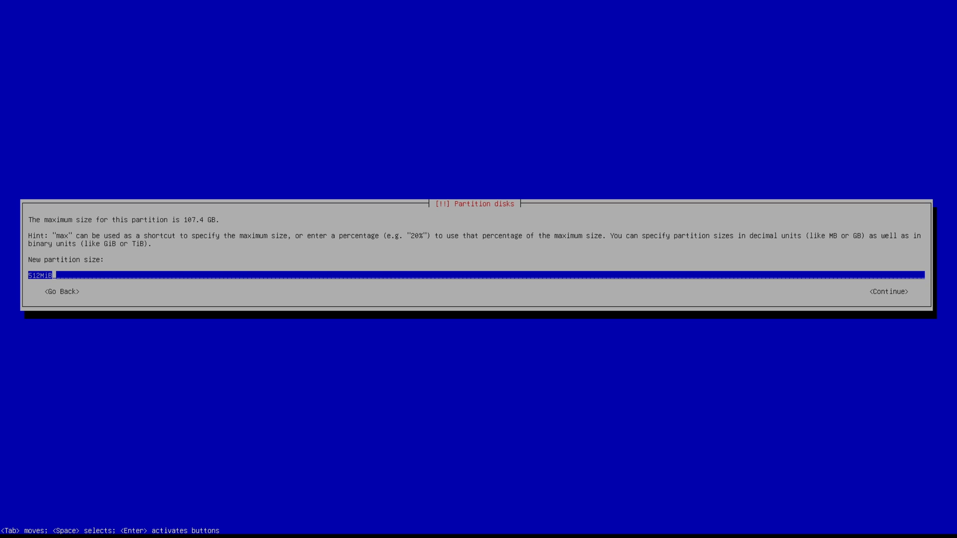
key("Return")
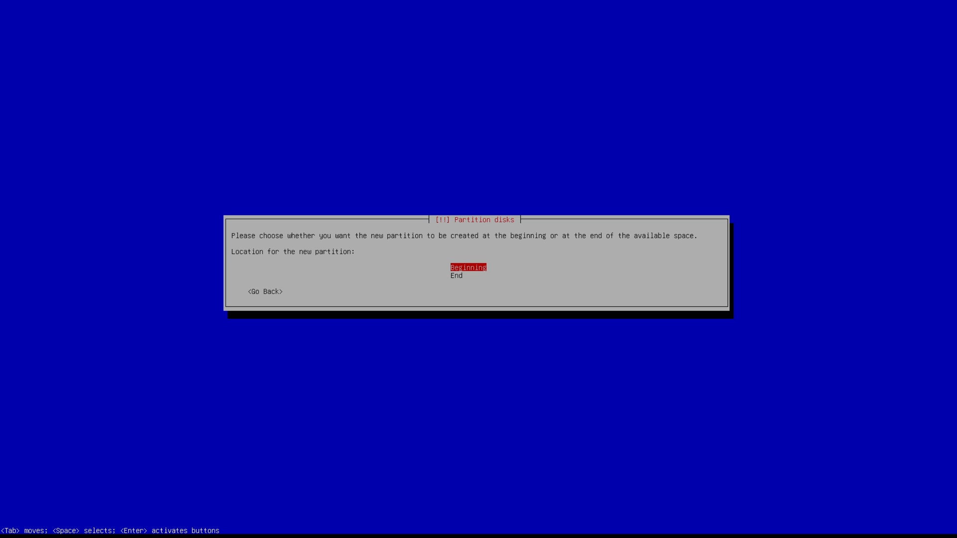
key("Return")
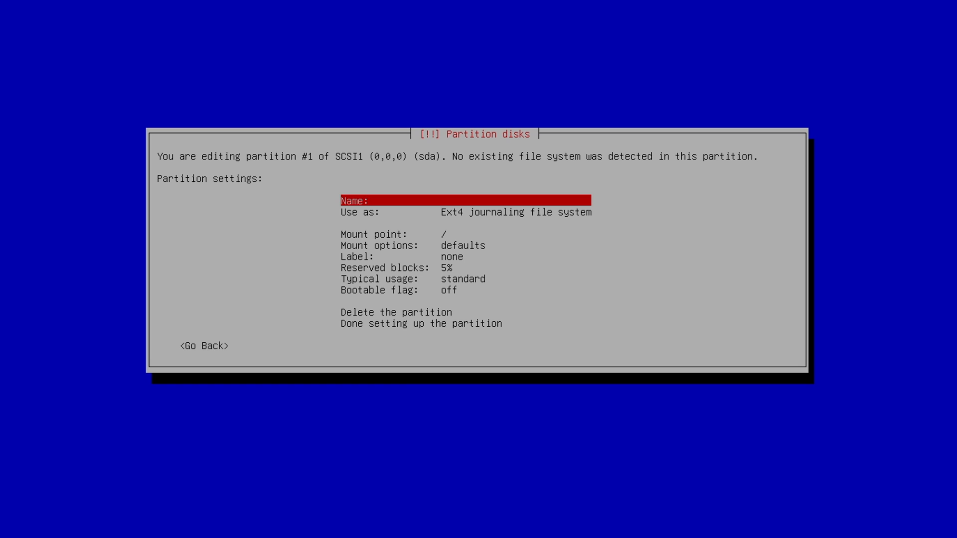
Set partition #1 to be used as EFI System Partition and finish setting it up.
key("Down")
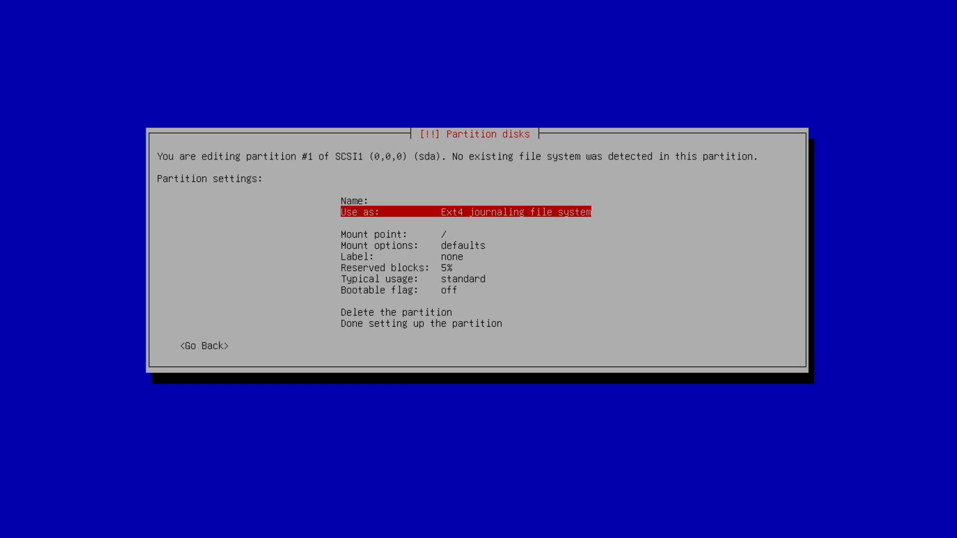
key("Return")
key("Down")
key("Down")
key("Down")
key("Down")
key("Down")
key("Down")
key("Down")
key("Down")
key("Down")
key("Down")
key("Down")
key("Down")
key("Down")
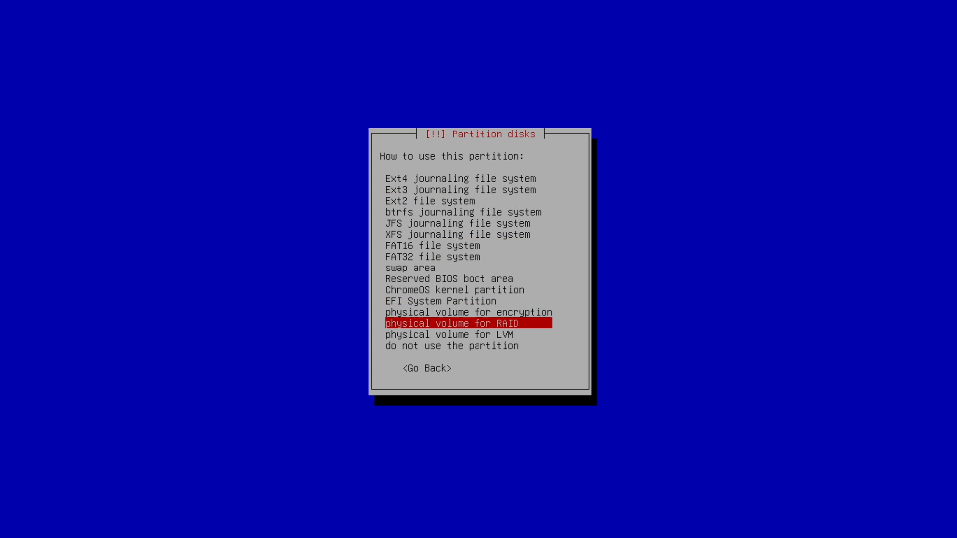
key("Up")
key("Up")
key("Return")
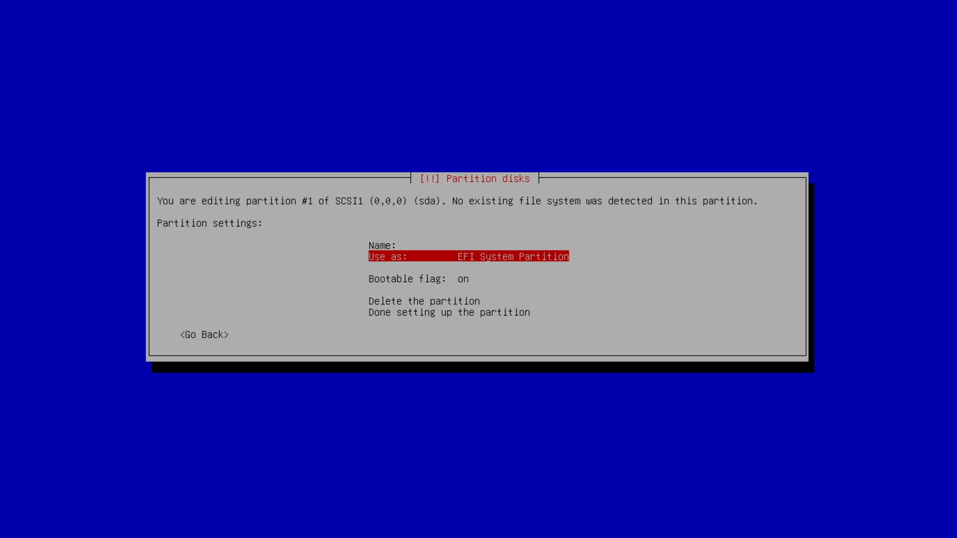
key("Down")
key("Down")
key("Down")
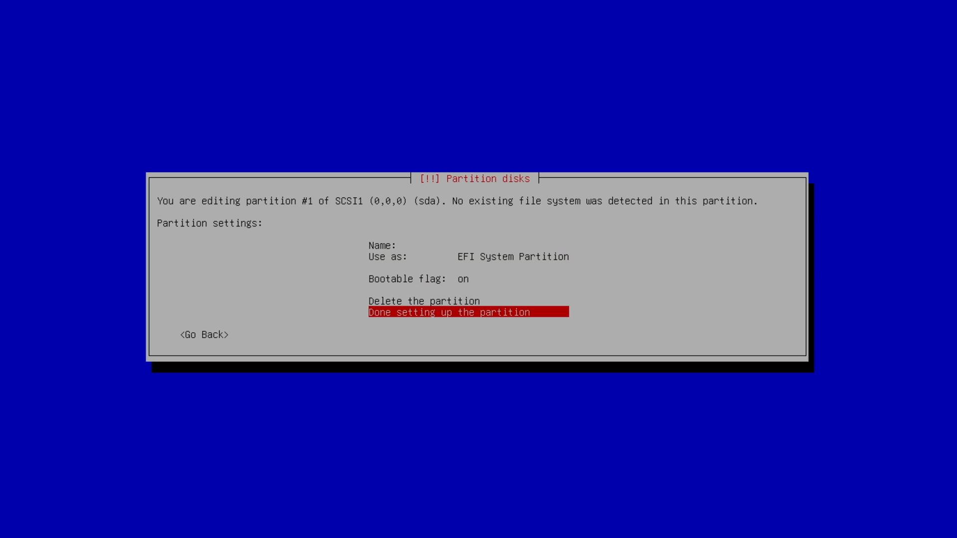
key("Return")
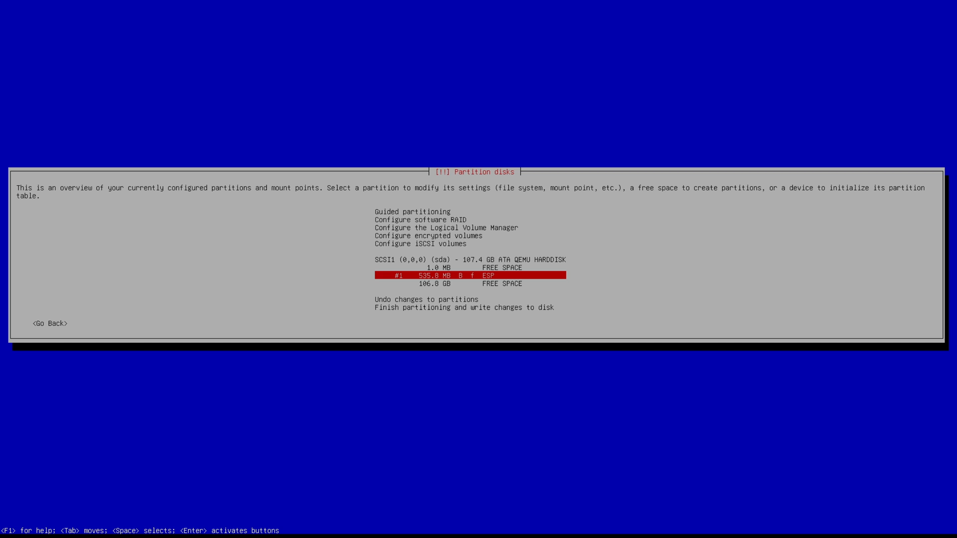
Create a second partition of 9GB at the beginning of the large free space after the ESP.
key("Down")
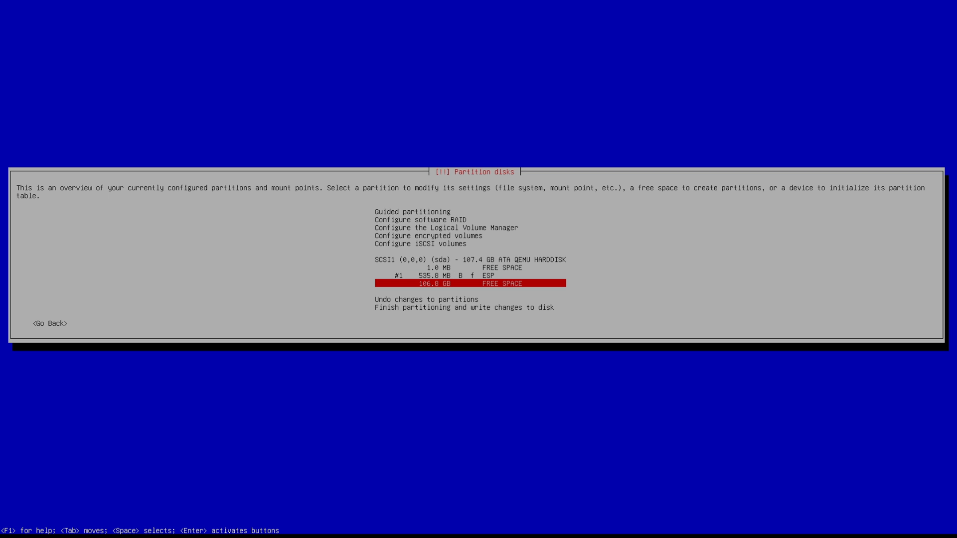
key("Return")
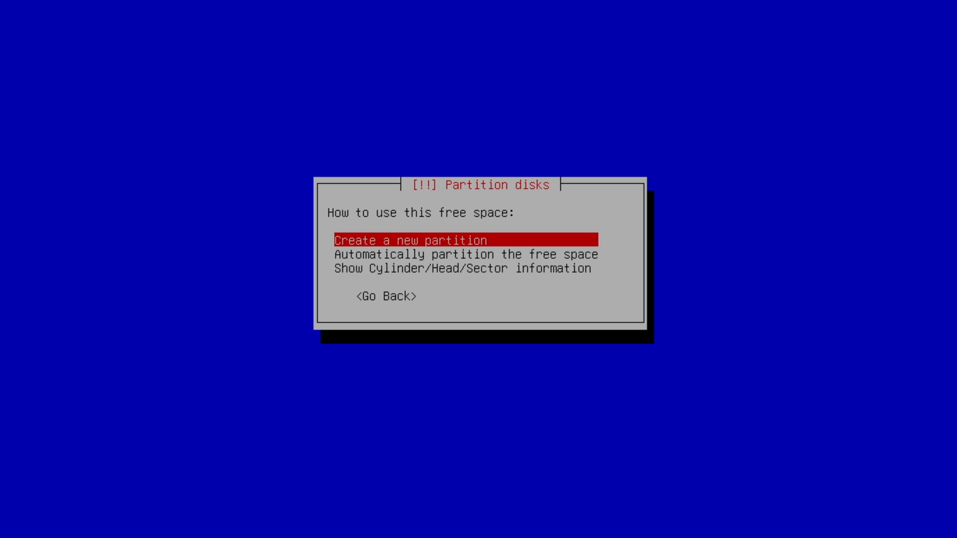
key("Return")
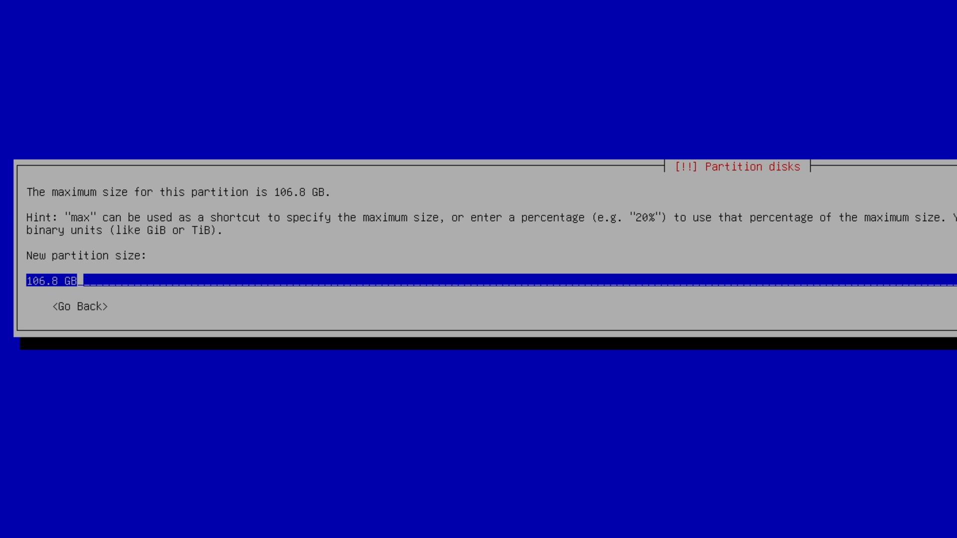
key("BackSpace")
key("BackSpace")
key("BackSpace")
key("BackSpace")
key("BackSpace")
key("BackSpace")
key("BackSpace")
key("BackSpace")
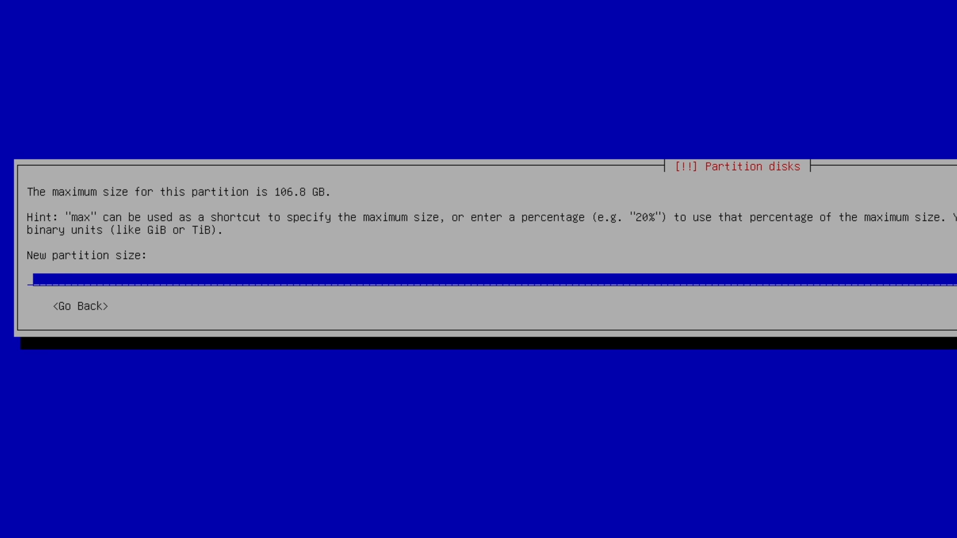
type("9")
type("GB")
key("Return")
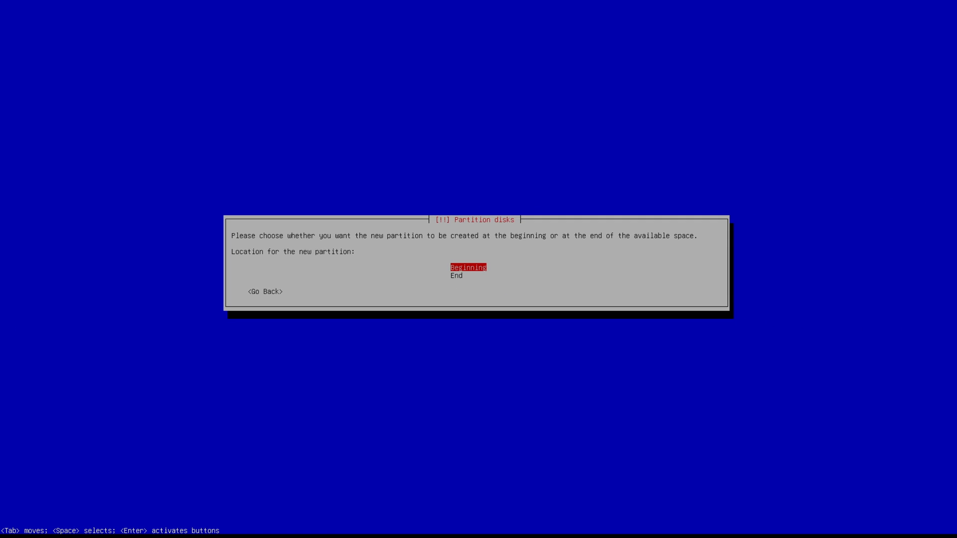
key("Return")
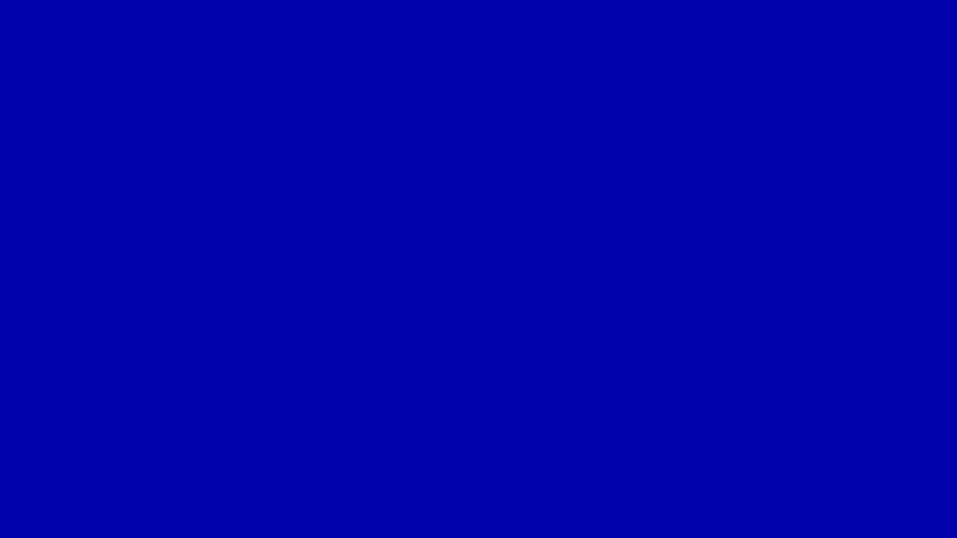
Set partition #2 to be used as XFS journaling file system.
key("Down")
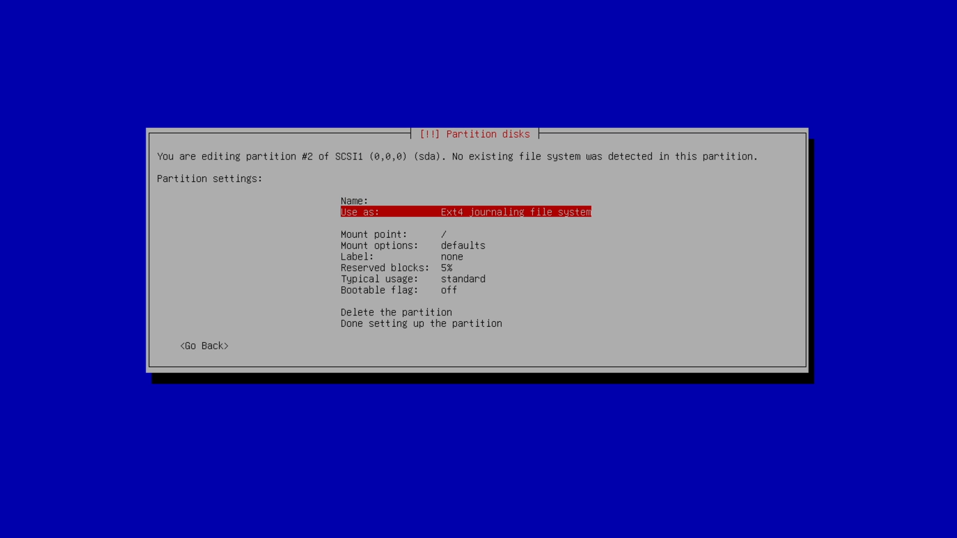
key("Return")
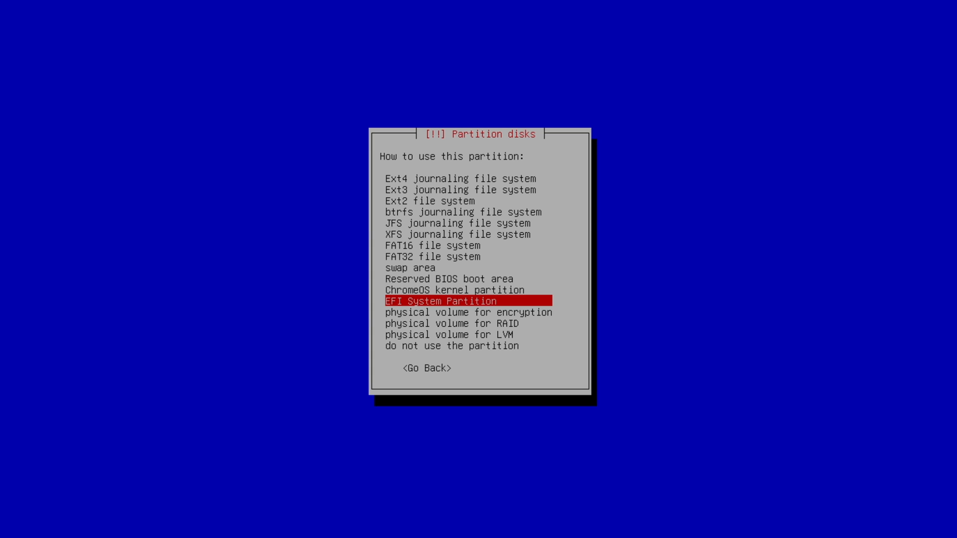
key("Up")
key("Up")
key("Up")
key("Up")
key("Up")
key("Up")
key("Up")
key("Up")
key("Up")
key("Up")
key("Up")
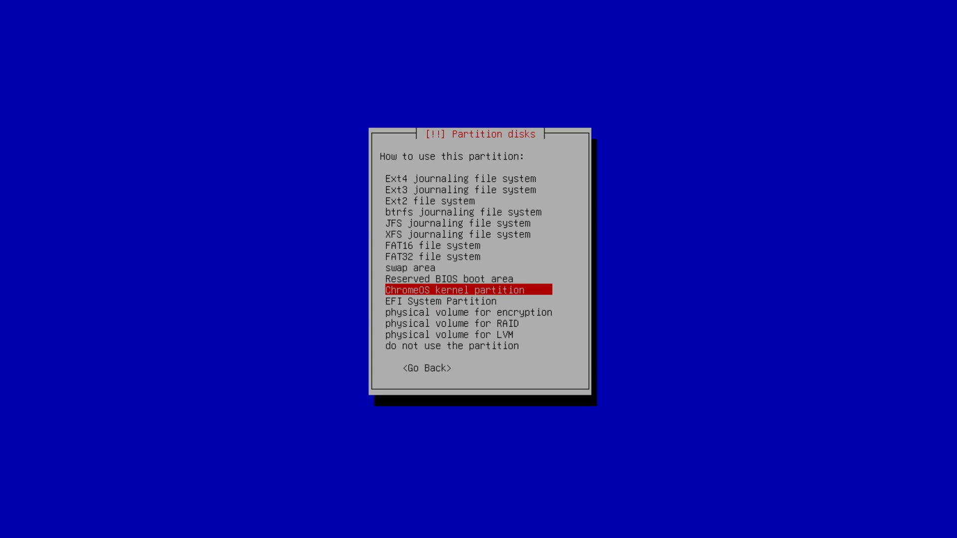
key("Down")
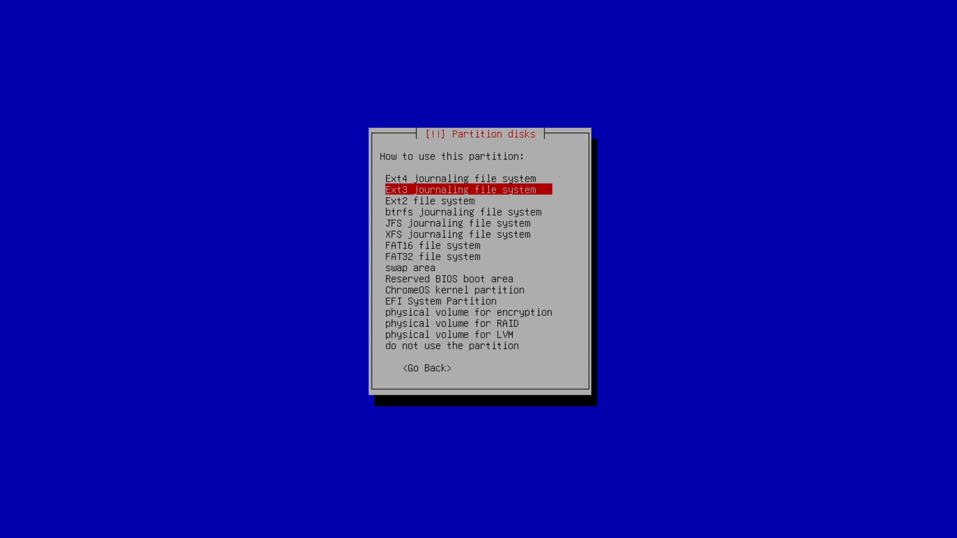
key("Up")
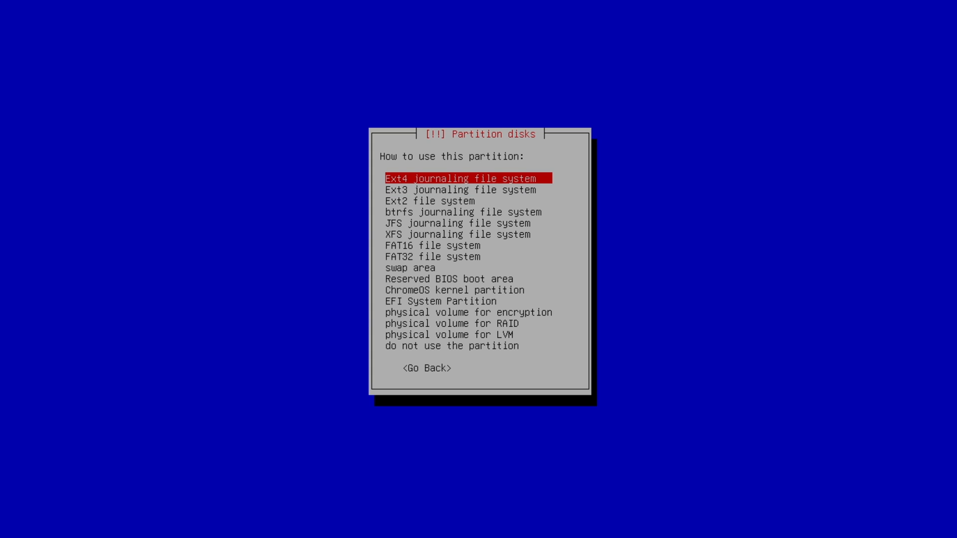
key("Down")
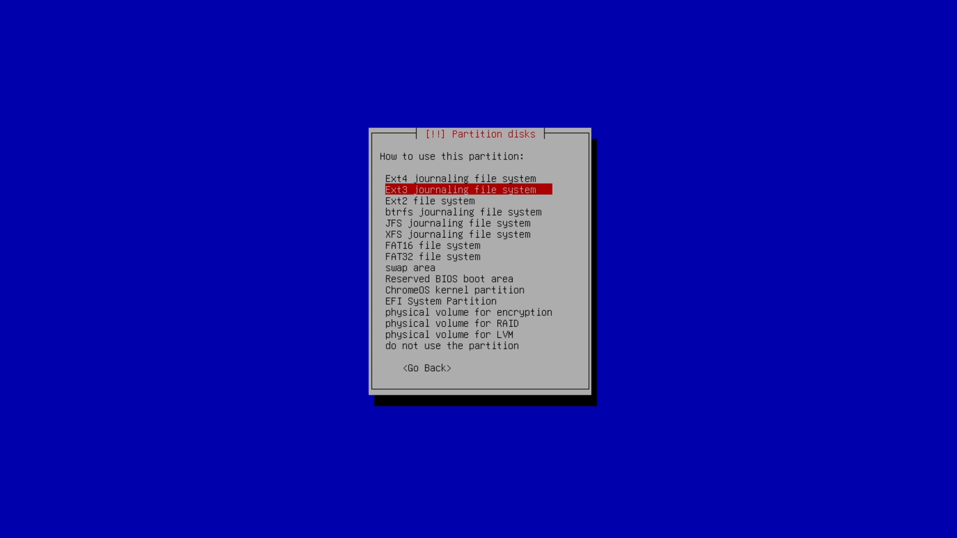
key("Down")
key("Down")
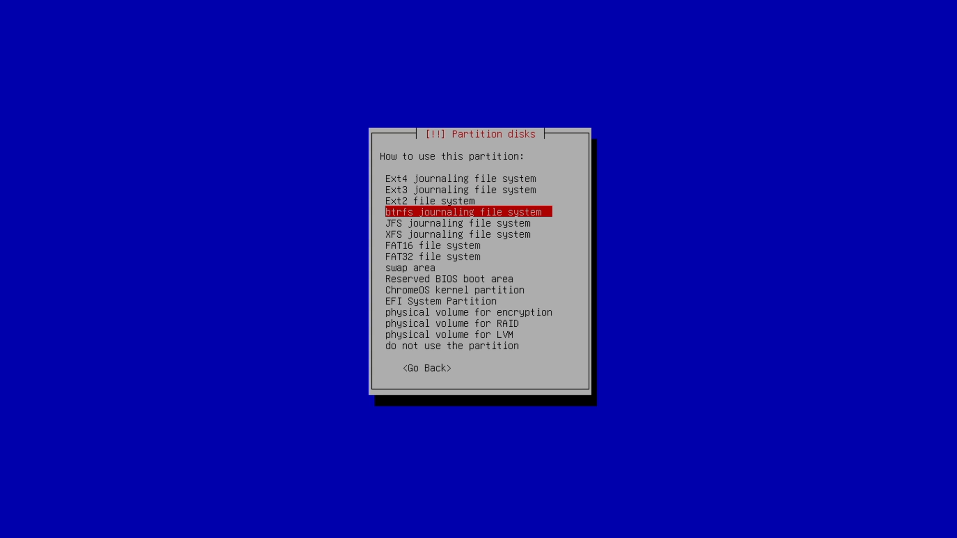
key("Down")
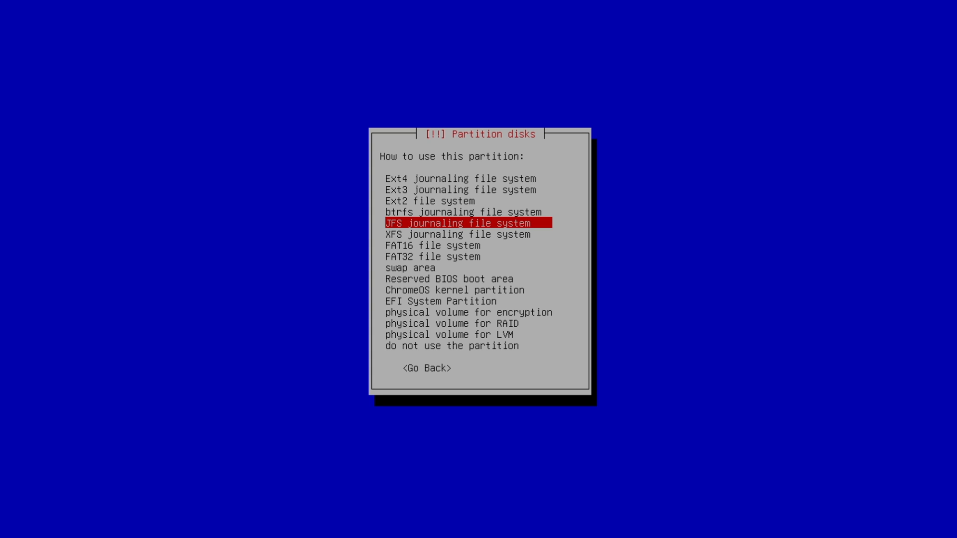
key("Down")
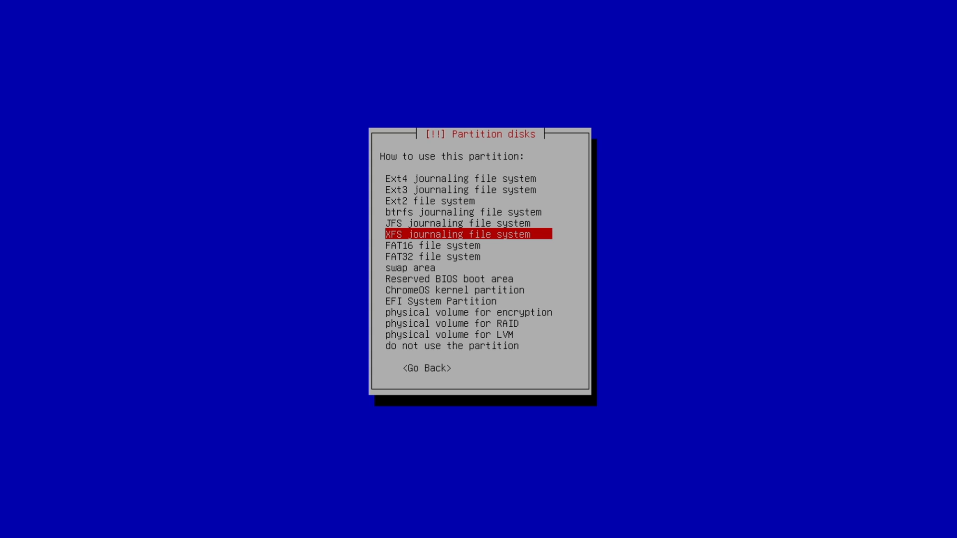
key("Return")
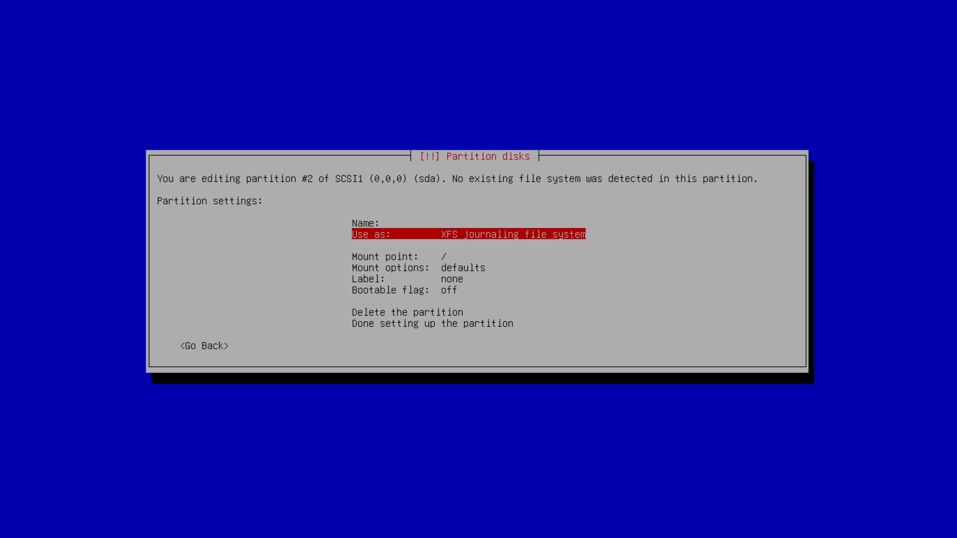
Finish setting up partition #2 with its default mount point and options.
key("Down")
key("Down")
key("Down")
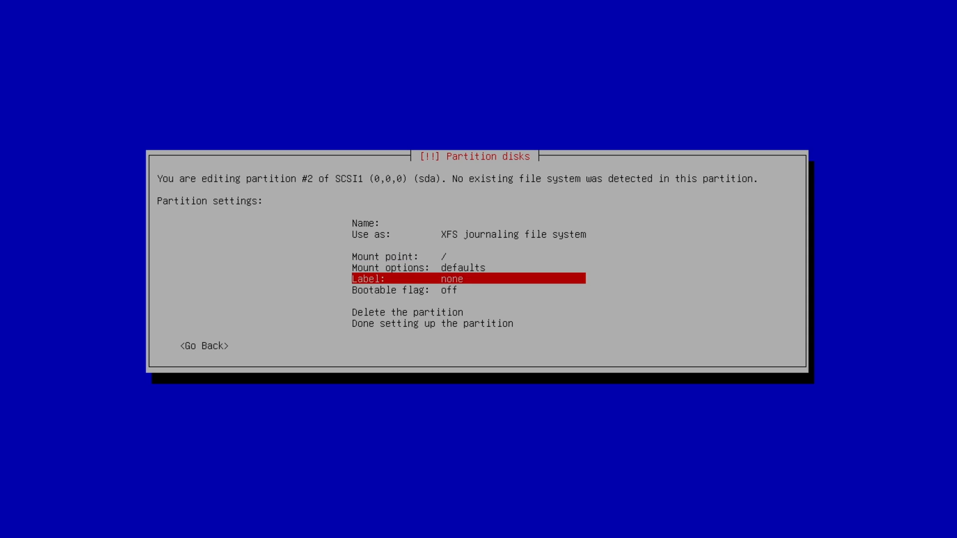
key("Down")
key("Down")
key("Down")
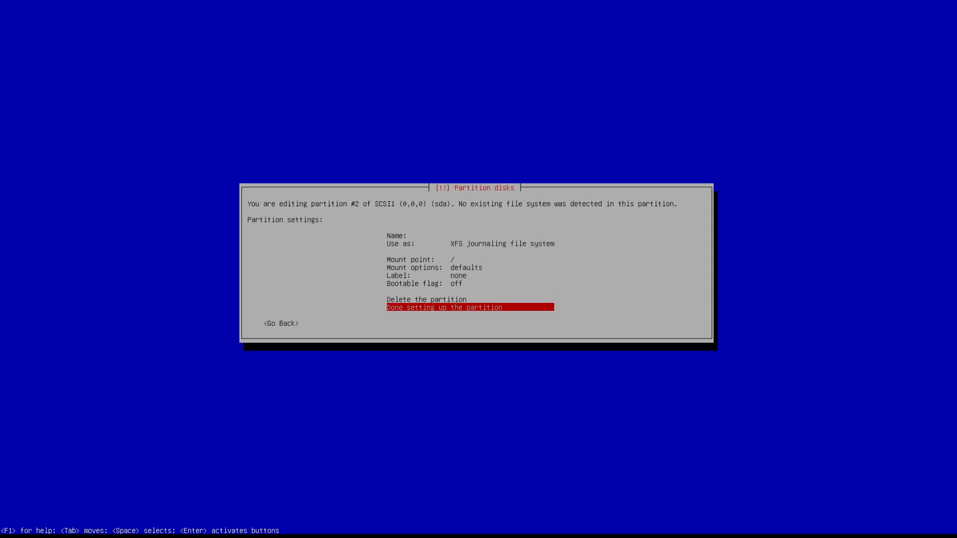
key("Return")
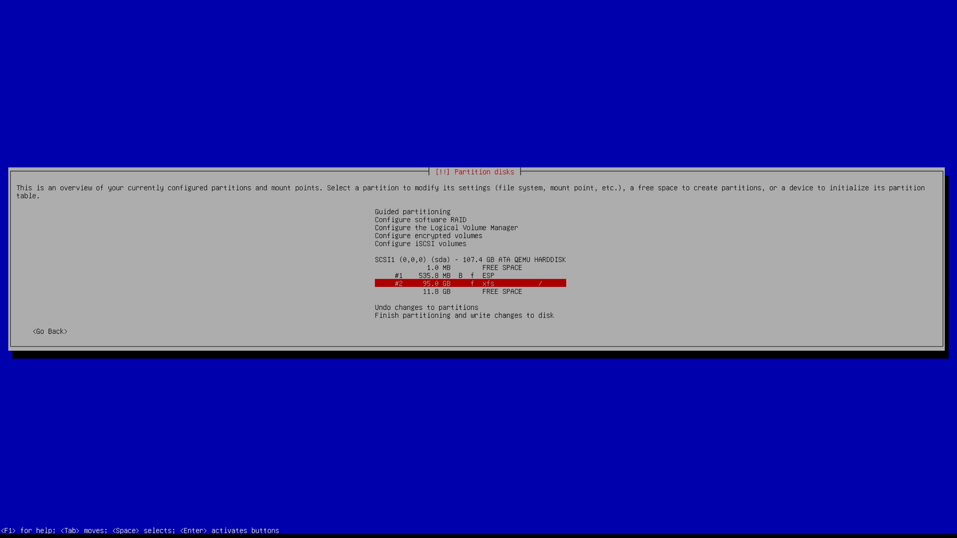
Create a third partition using the full 11.8 GB of free space after the XFS partition.
key("Down")
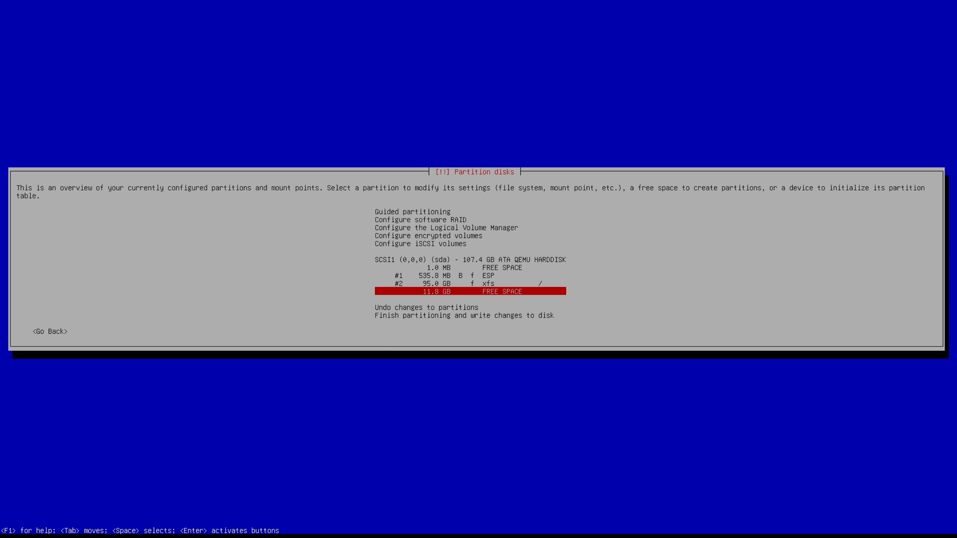
key("Return")
key("Return")
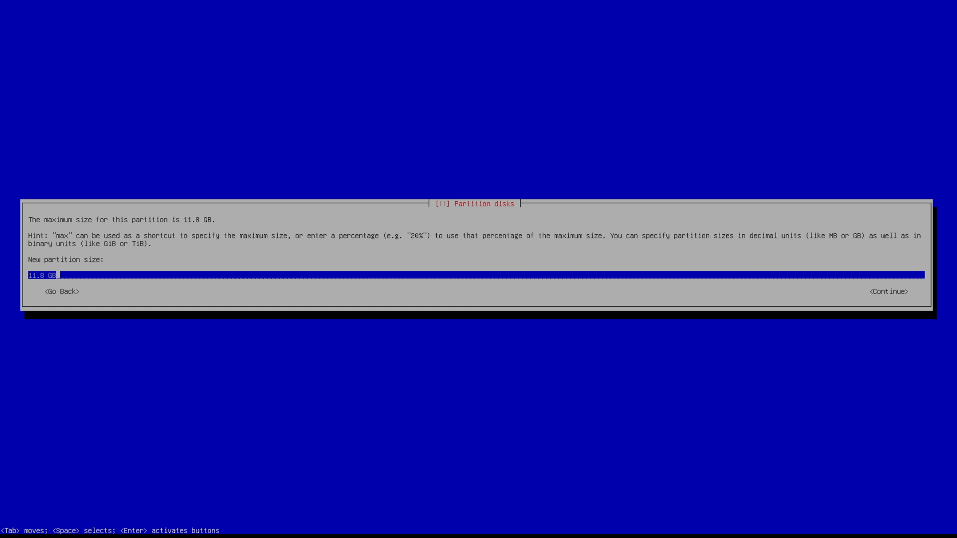
key("Return")
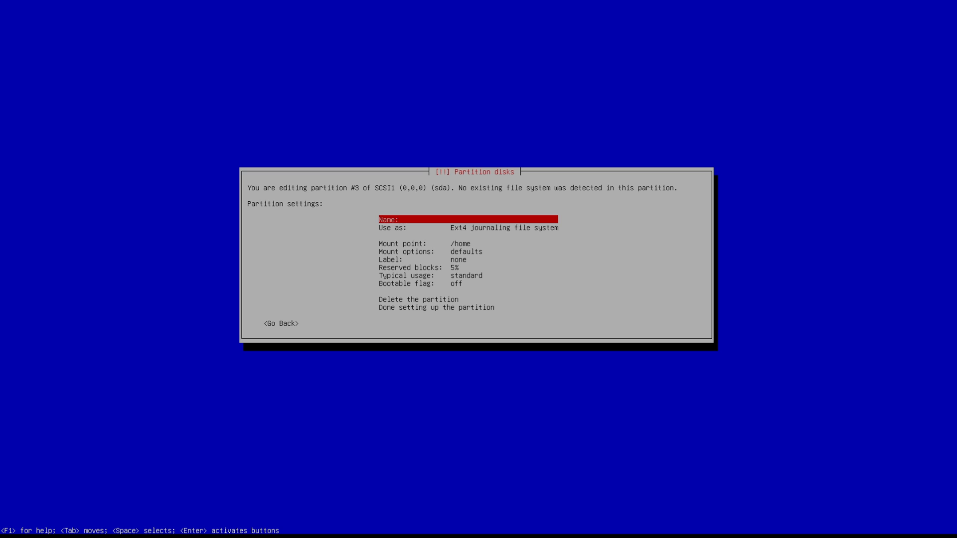
Set partition #3 to be used as swap area and finish setting it up.
key("Down")
key("Return")
key("Down")
key("Down")
key("Down")
key("Down")
key("Down")
key("Down")
key("Down")
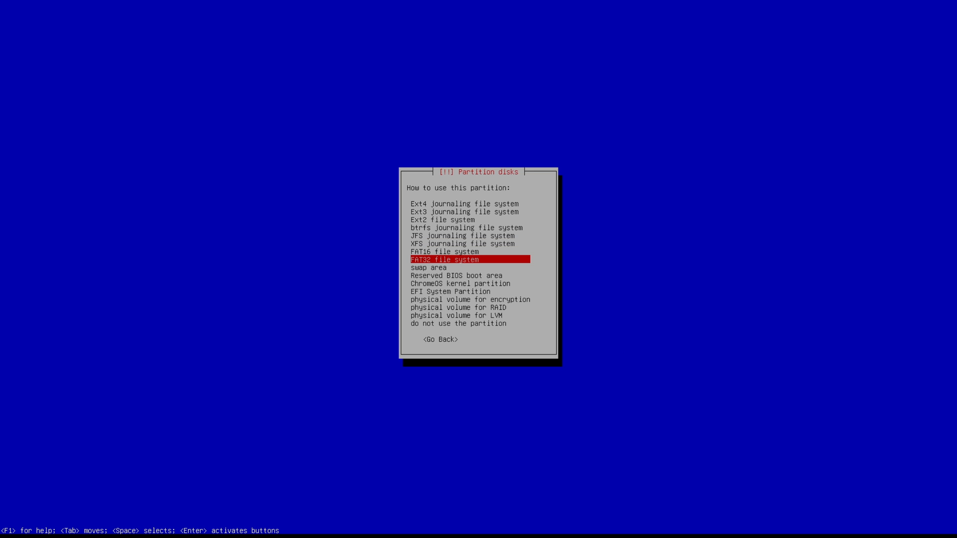
key("Down")
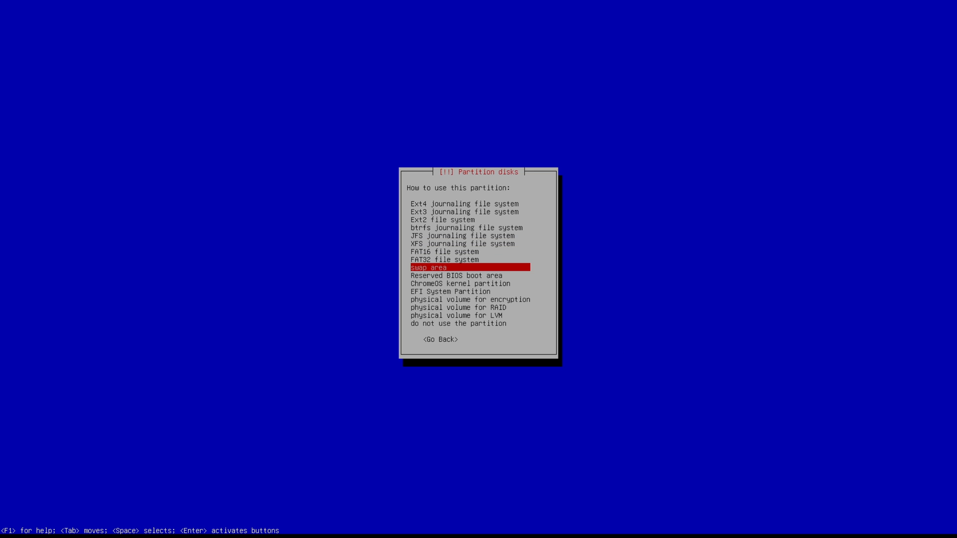
key("Return")
key("Down")
key("Down")
key("Down")
key("Down")
key("Down")
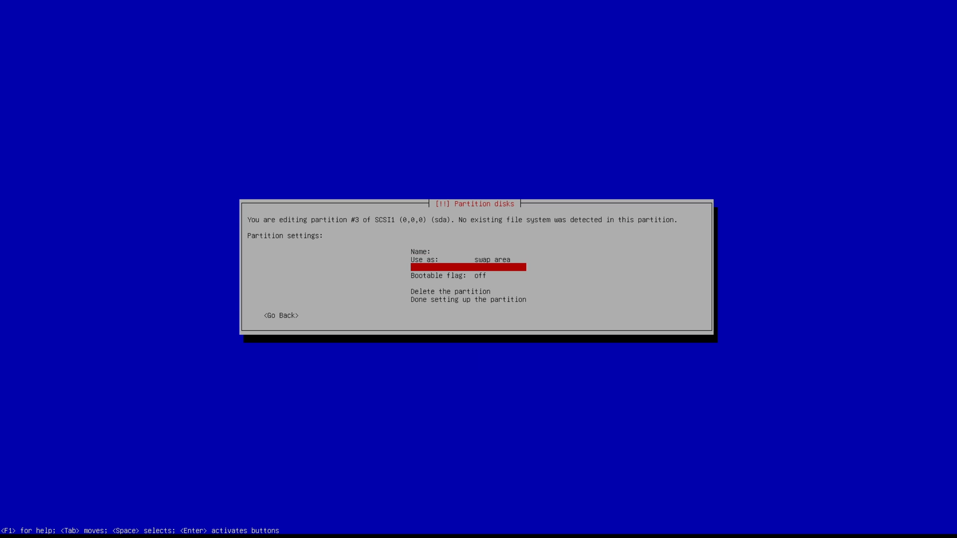
key("Return")
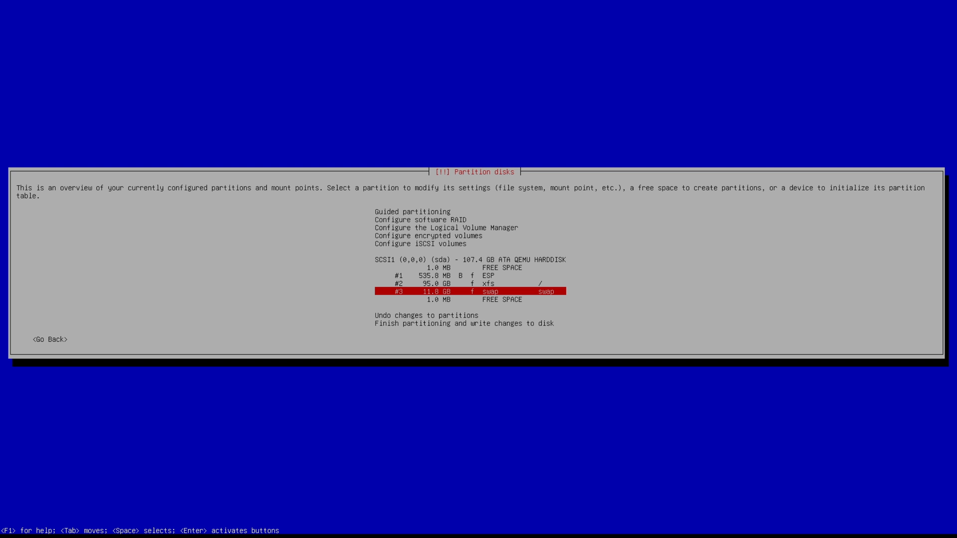
Finish partitioning and agree to write the changes to the disk.
key("Down")
key("Down")
key("Down")
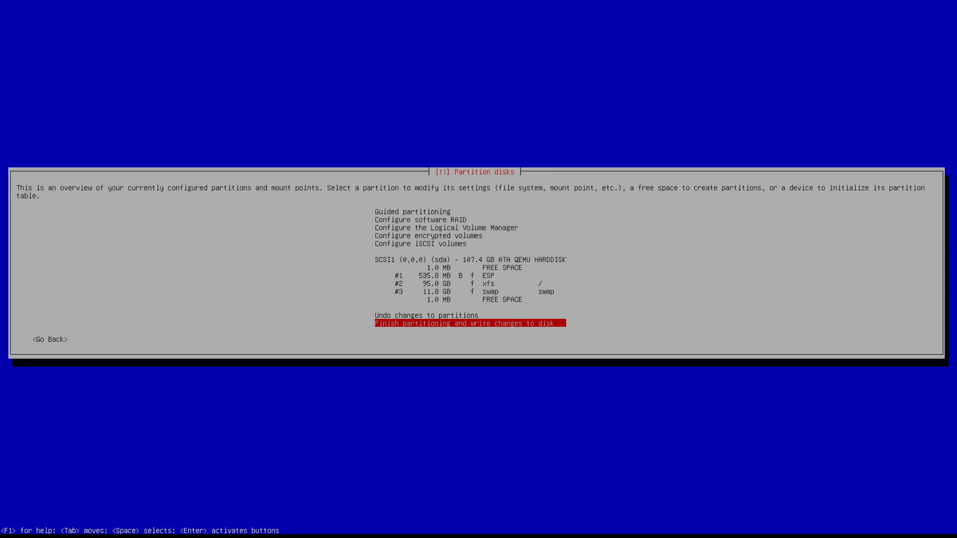
key("Return")
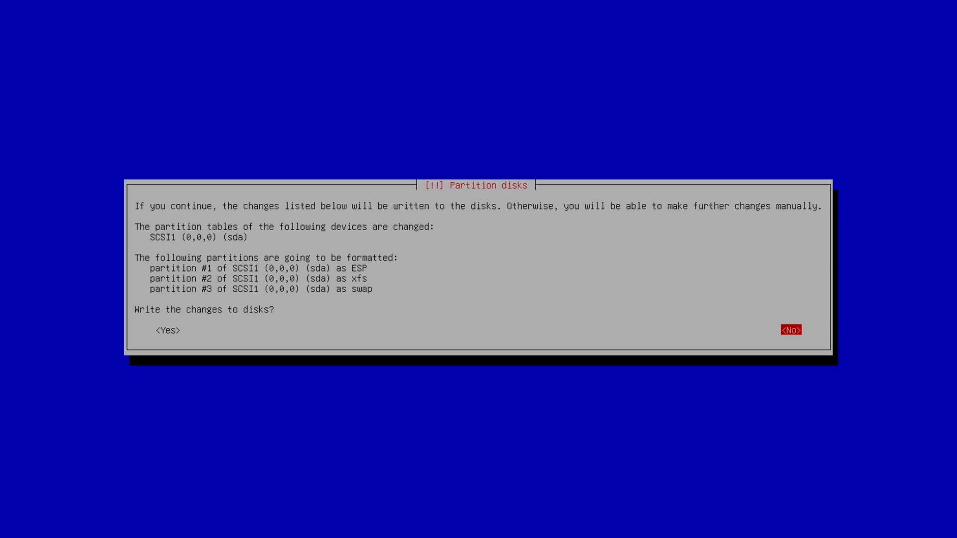
key("Left")
key("Return")
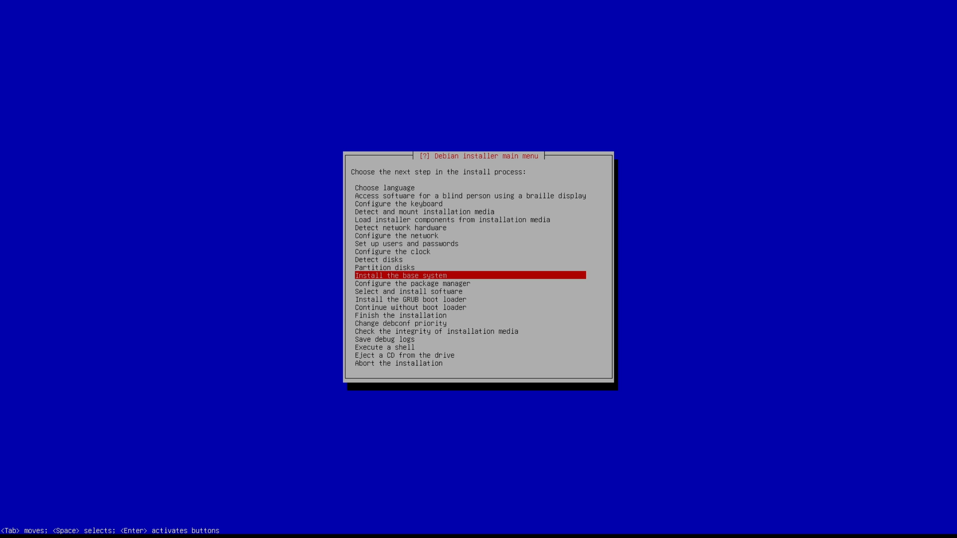
Install the base system with the linux-image-amd64 kernel and a generic initrd that includes all available drivers.
key("Return")
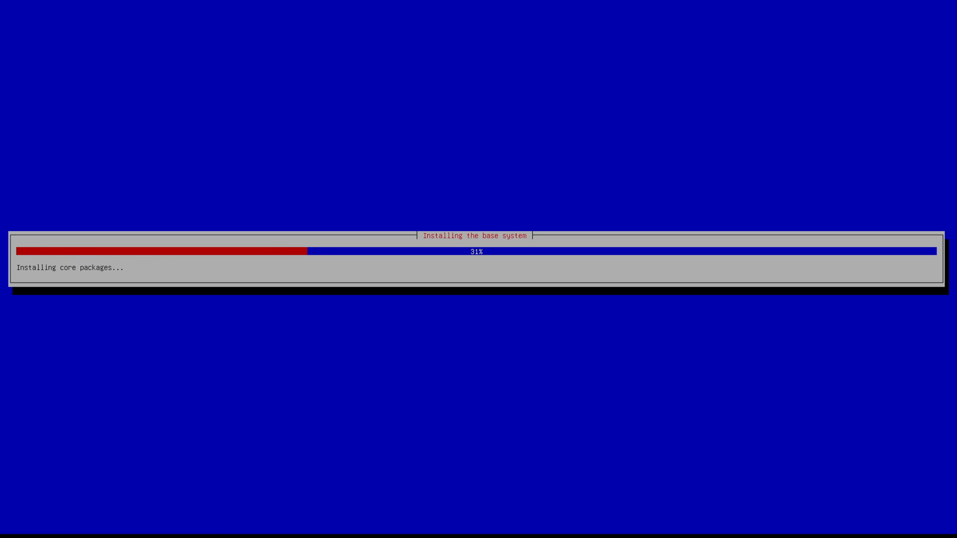
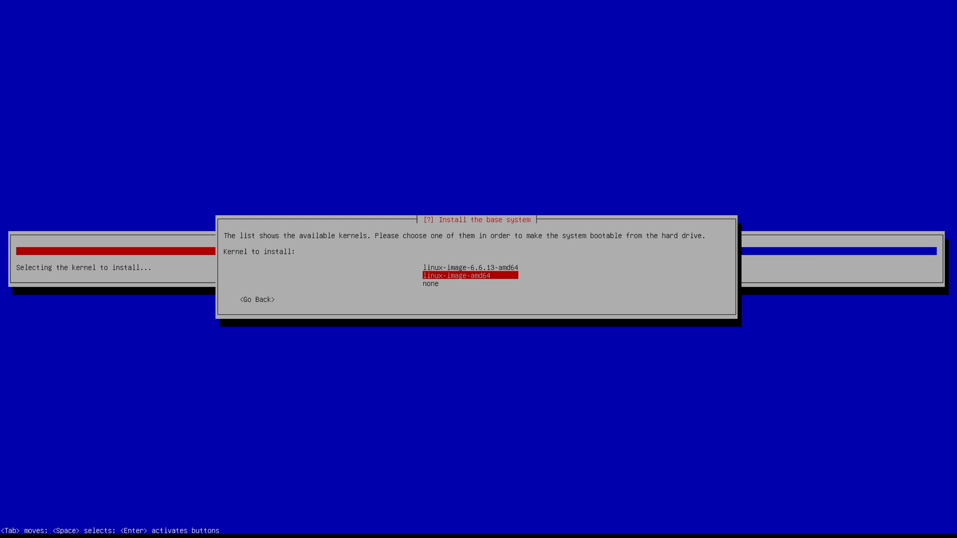
key("Return")
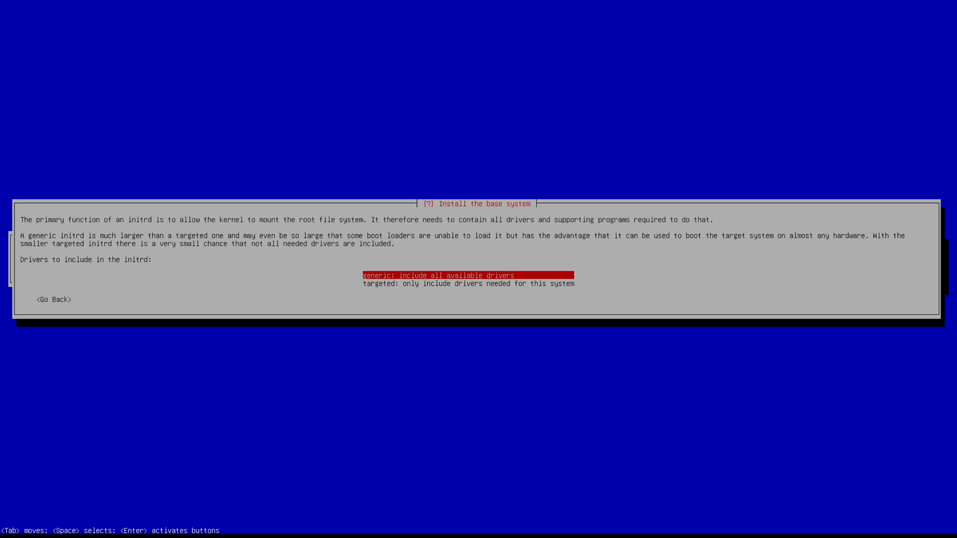
key("Down")
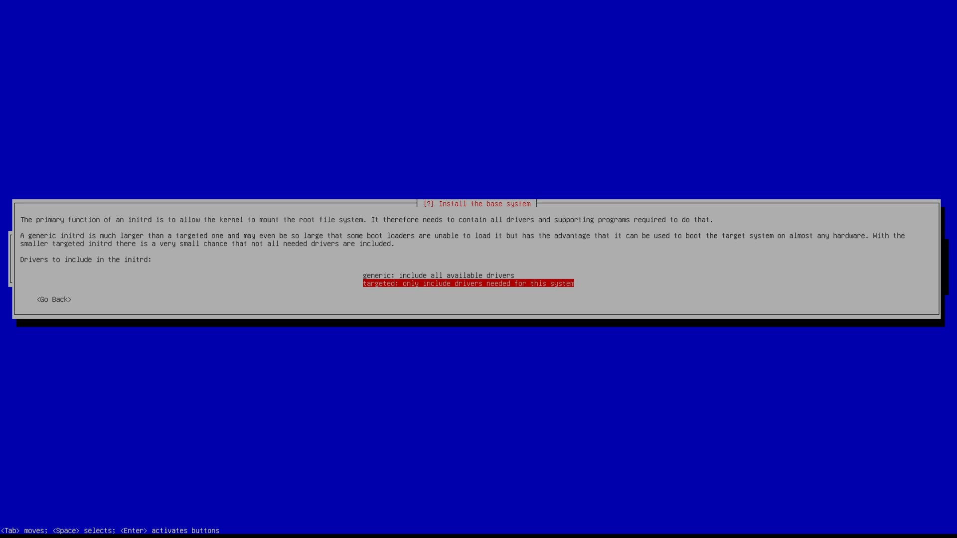
key("Up")
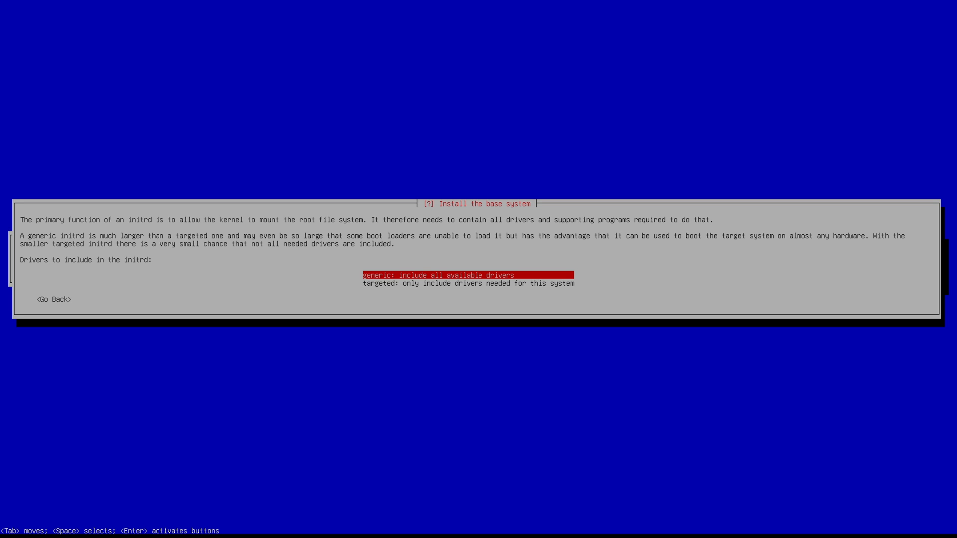
key("Return")
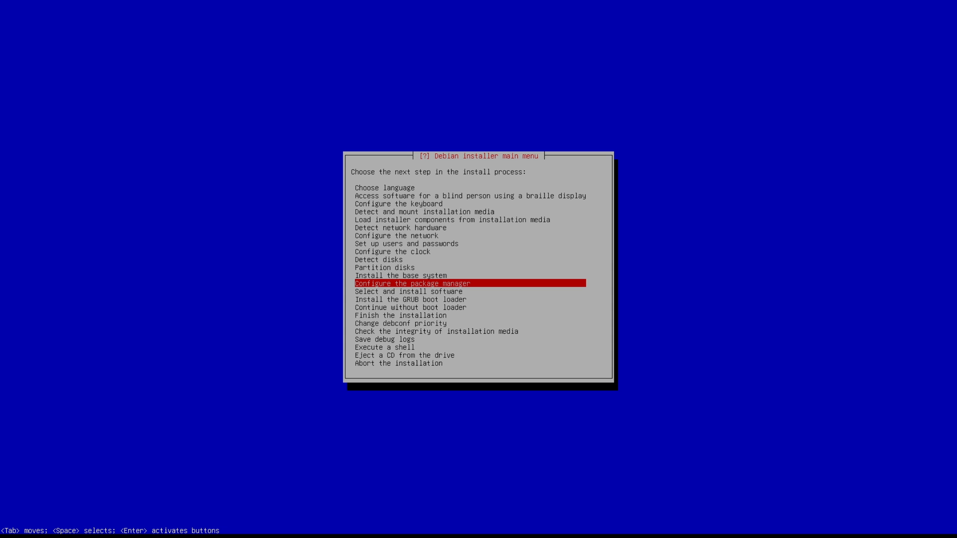
Start configuring the package manager, declining to scan extra installation media and agreeing to use a network mirror.
key("Return")
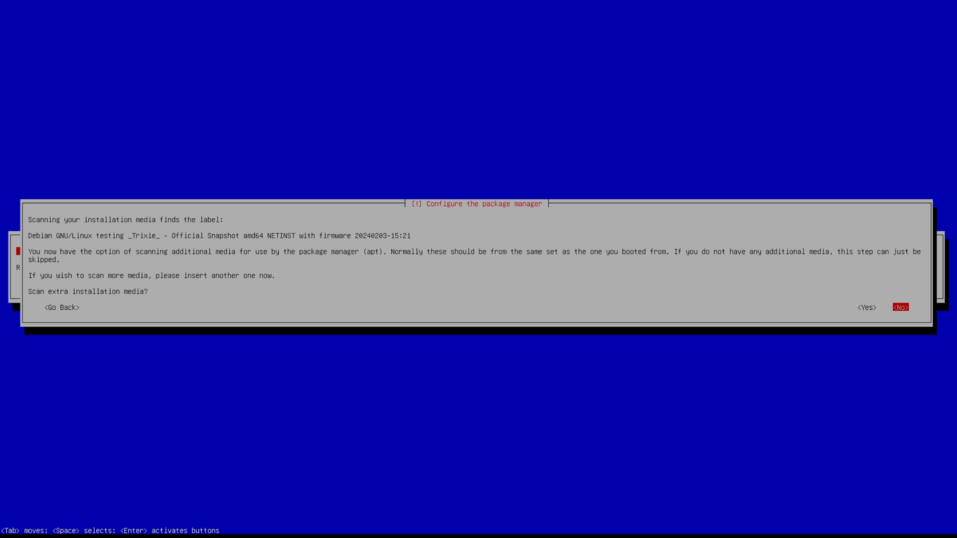
key("Return")
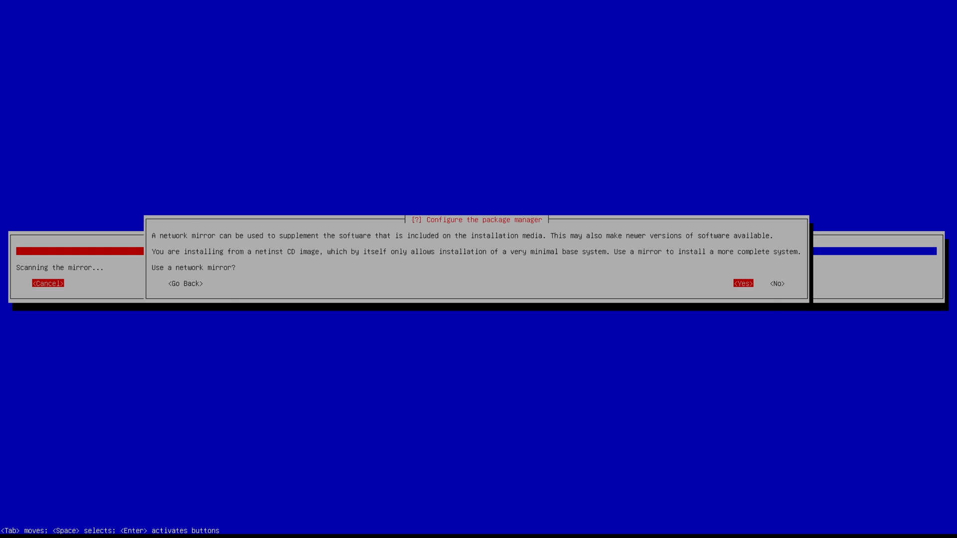
key("Return")
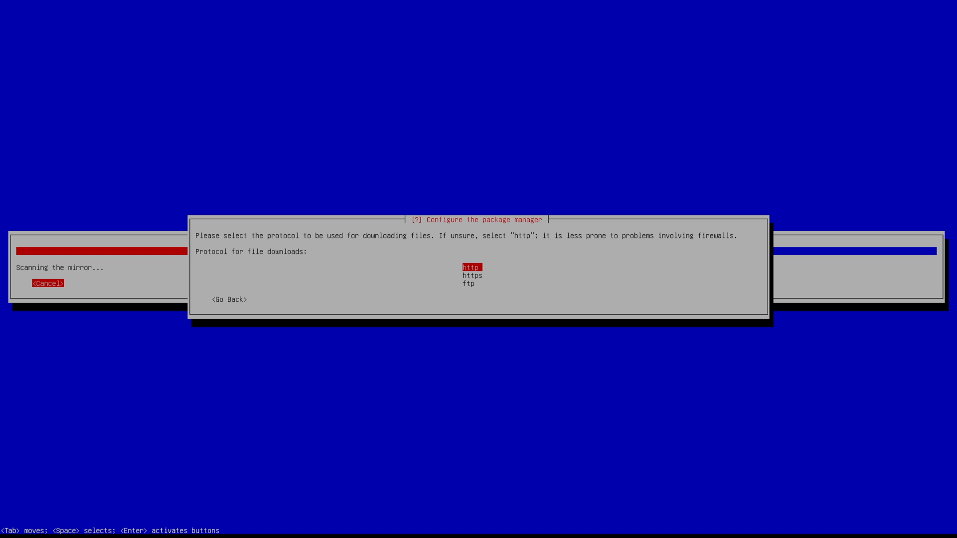
Set up the network mirror with the http protocol, the default mirror country, deb.debian.org and a blank proxy.
key("Down")
key("Down")
key("Up")
key("Up")
key("Return")
key("Return")
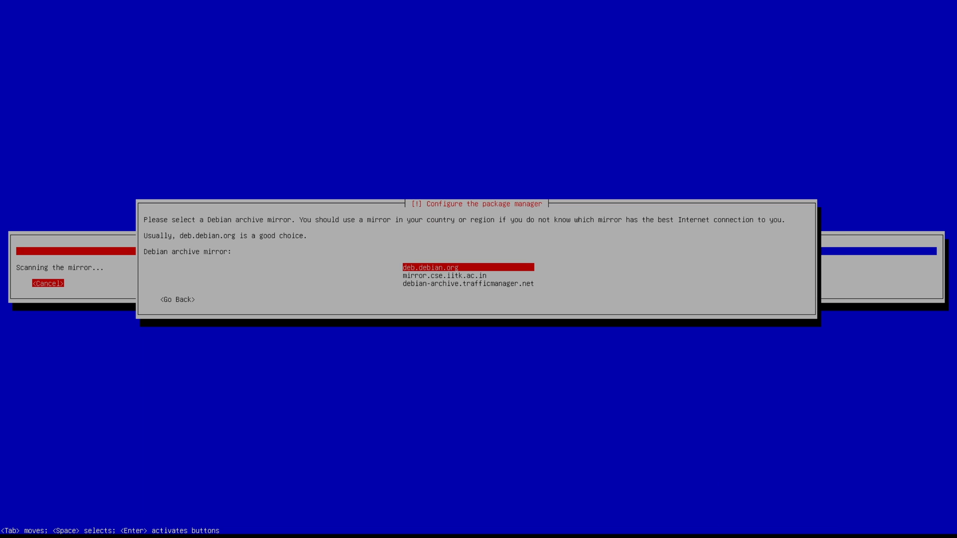
key("Return")
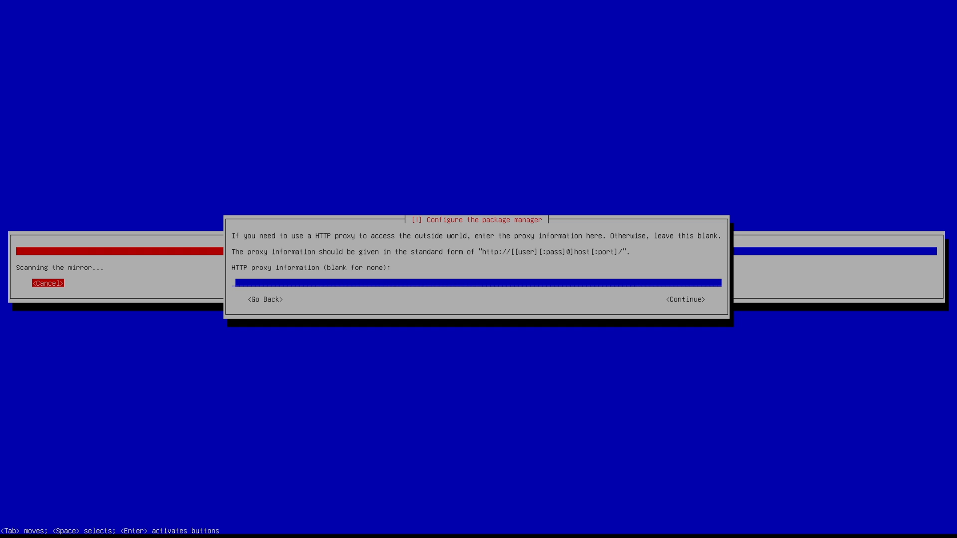
key("Return")
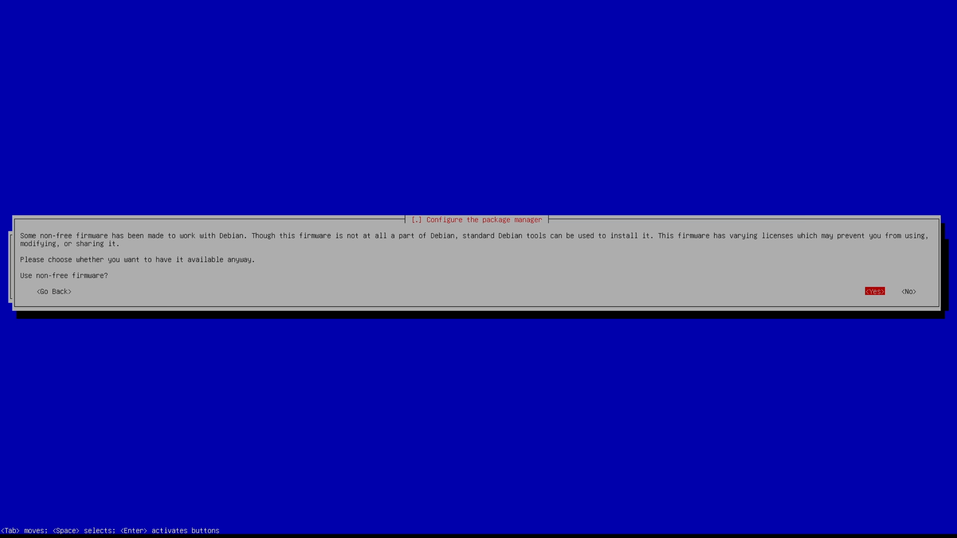
Allow non-free firmware and non-free software, and decline enabling source repositories in APT.
key("Right")
key("Left")
key("Return")
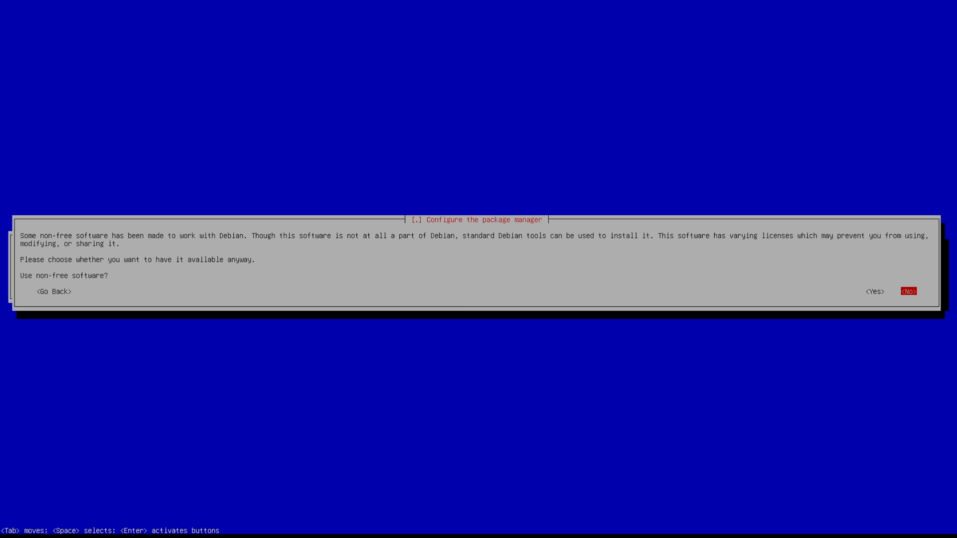
key("Left")
key("Return")
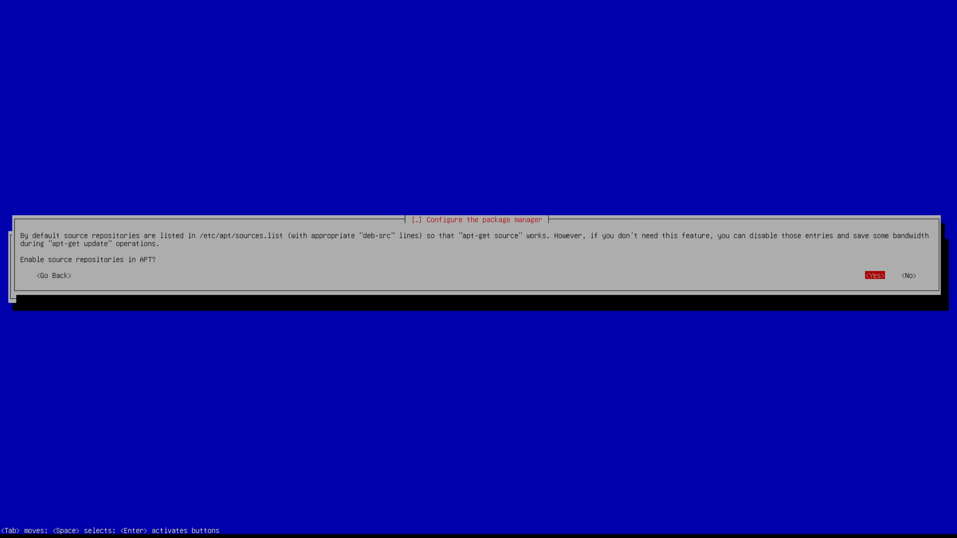
key("Right")
key("Return")
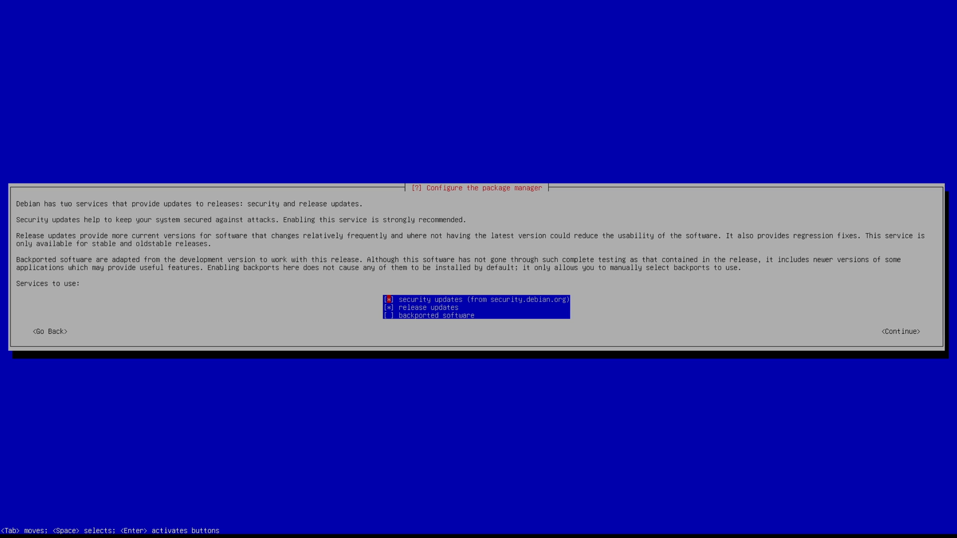
Accept security updates and release updates as the services to use, leaving backported software unselected.
key("Down")
key("Down")
key("Up")
key("Up")
key("Down")
key("Down")
key("Tab")
key("Return")
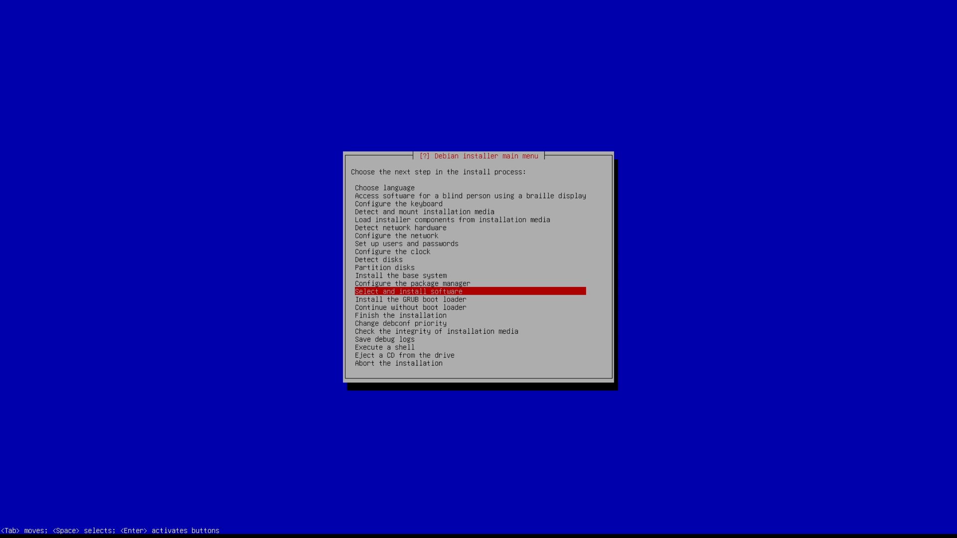
Start selecting and installing software, choosing no automatic updates and declining the package usage survey.
key("Return")
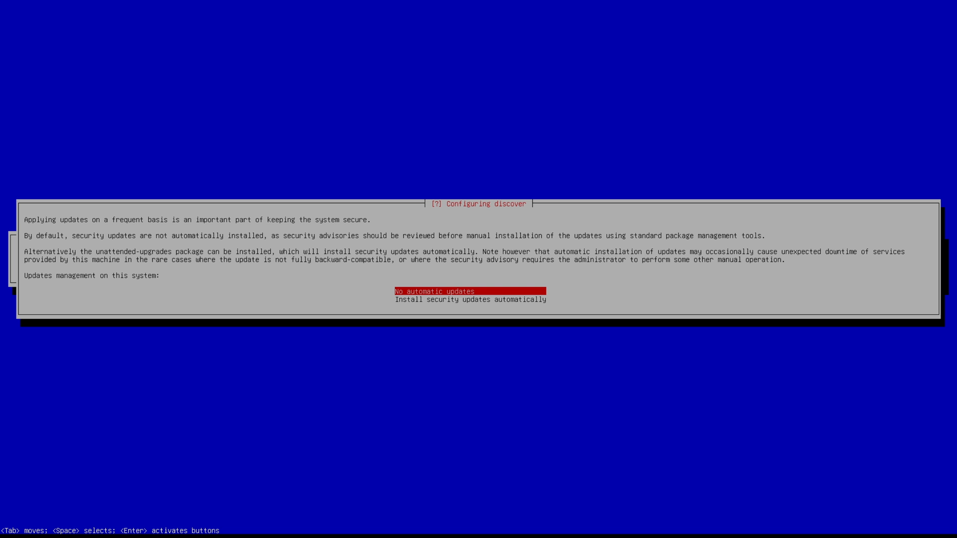
key("Return")
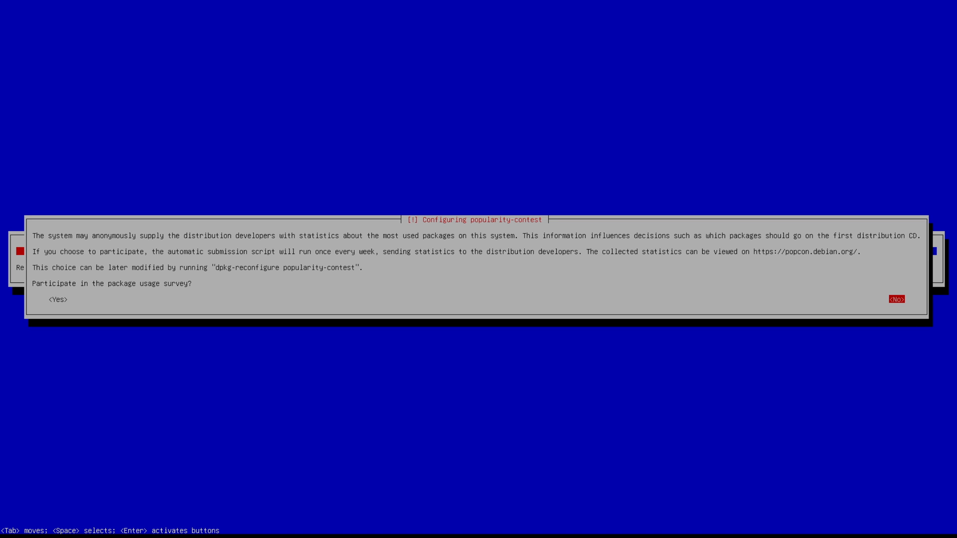
key("Return")
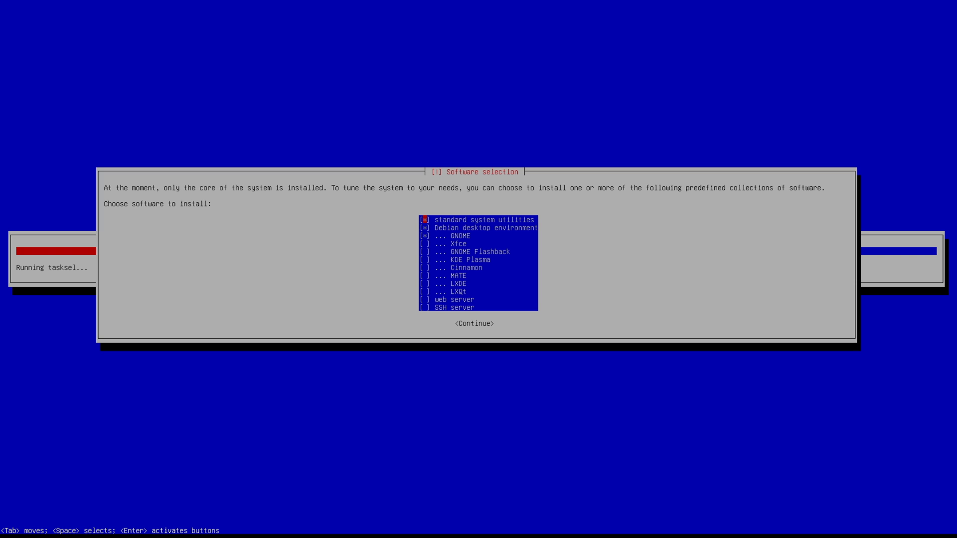
Deselect GNOME, select Xfce in the software selection, and install the chosen software collections.
key("Down")
key("Down")
key("space")
key("Down")
key("space")
key("Down")
key("Down")
key("Up")
key("Up")
key("Up")
key("Up")
key("Up")
key("Down")
key("Down")
key("Down")
key("Down")
key("Down")
key("Down")
key("Down")
key("Down")
key("Down")
key("Down")
key("Down")
key("Tab")
key("Return")
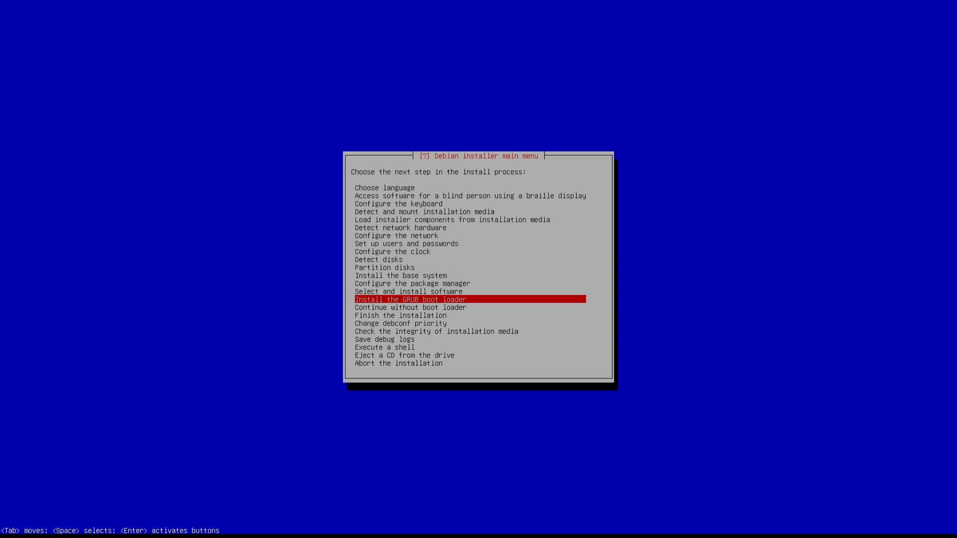
Install the GRUB boot loader without forcing the EFI removable media path, update the NVRAM variables, and decline running os-prober.
key("Return")
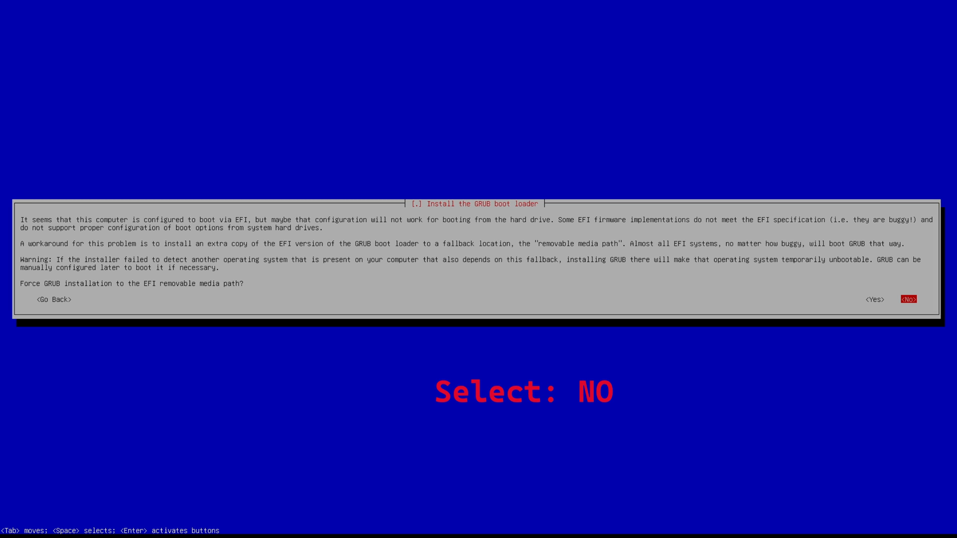
key("Return")
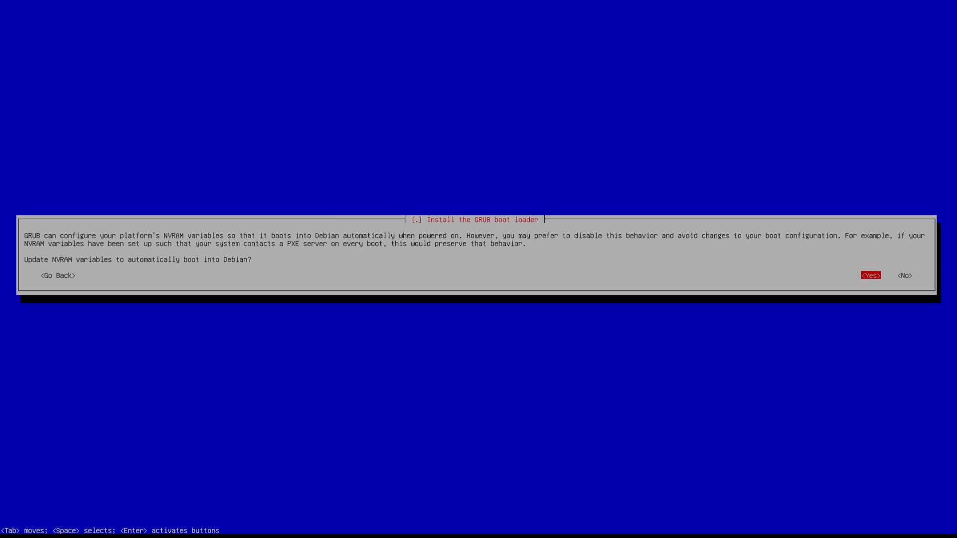
key("Return")
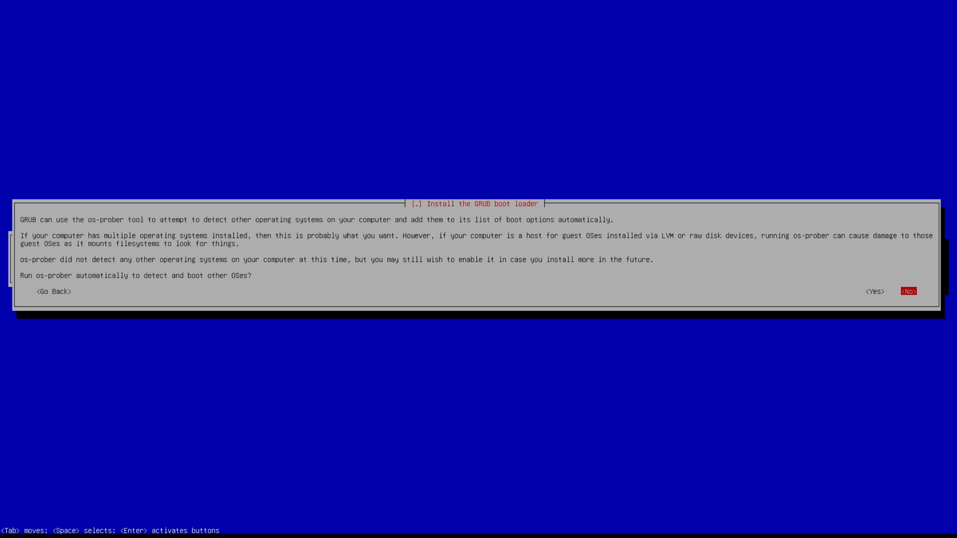
key("Return")
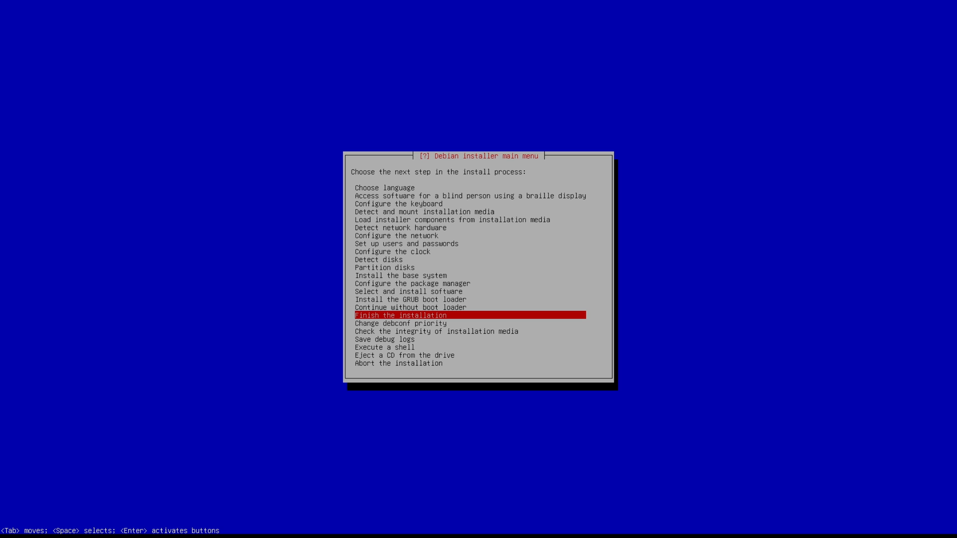
Finish the installation, answering No to the system clock being set to UTC, and reboot into the new system.
key("Return")
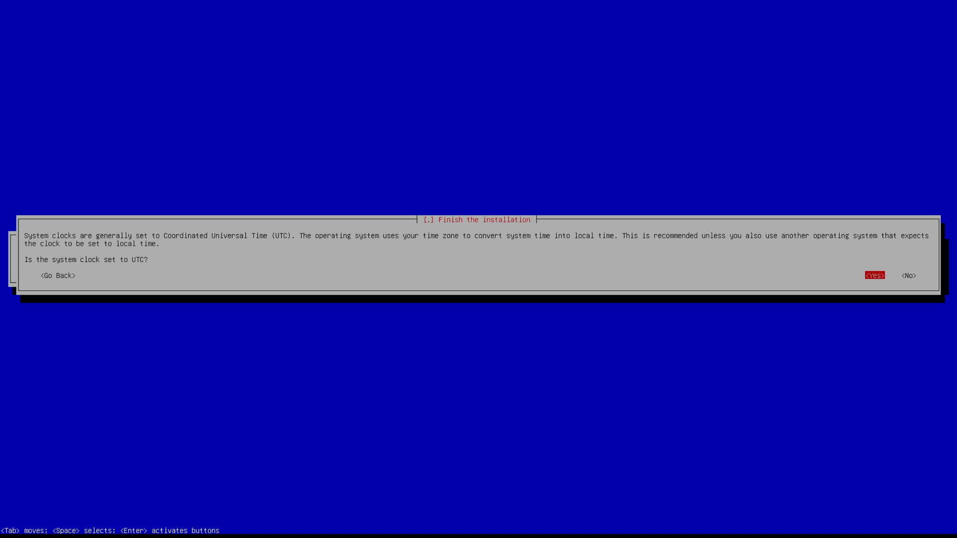
key("Tab")
key("Return")
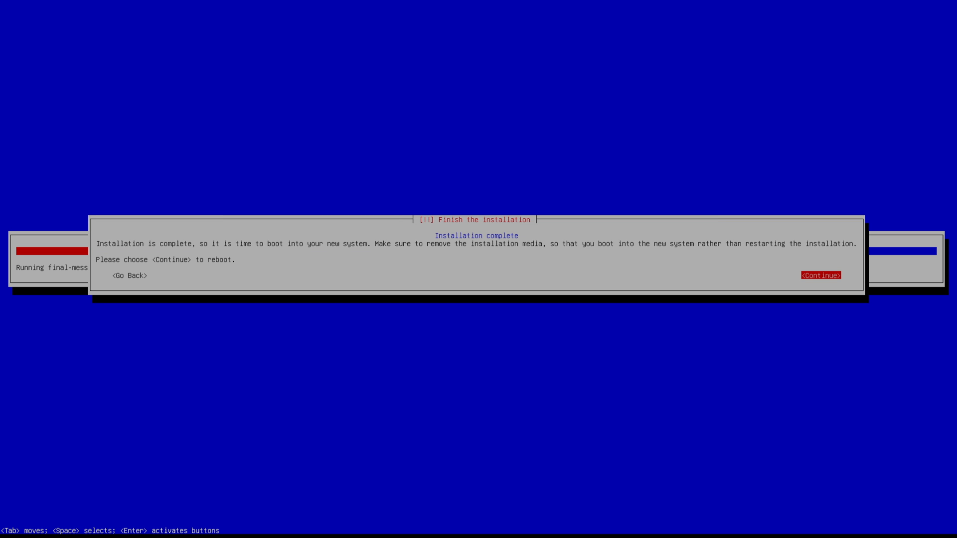
key("Return")
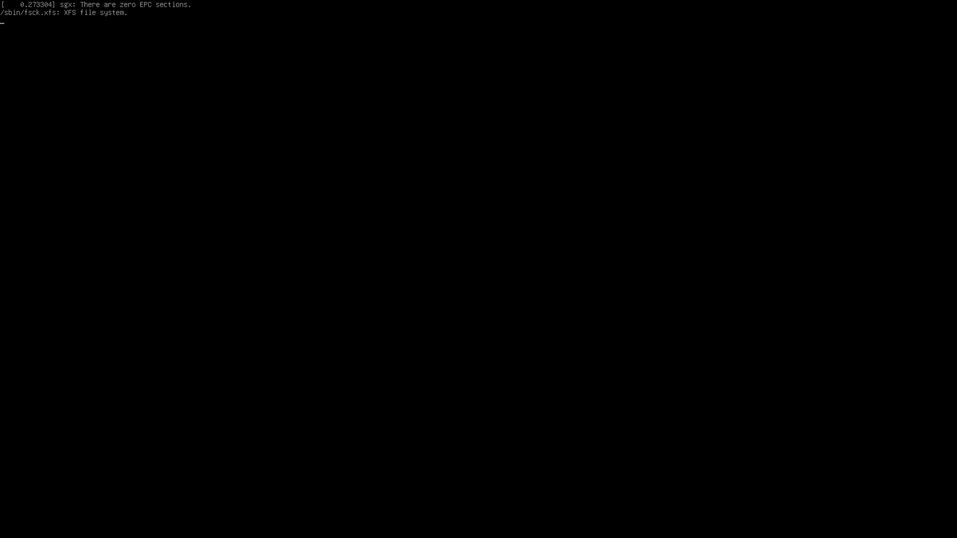
Log in at the text console with the user account's name and password.
type("sam101 login: sam")
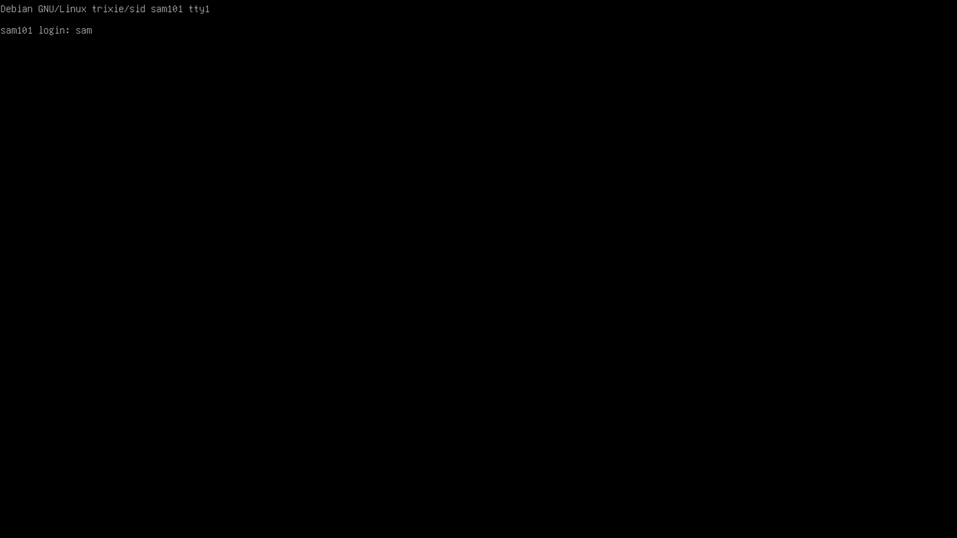
key("Return")
key("Return")
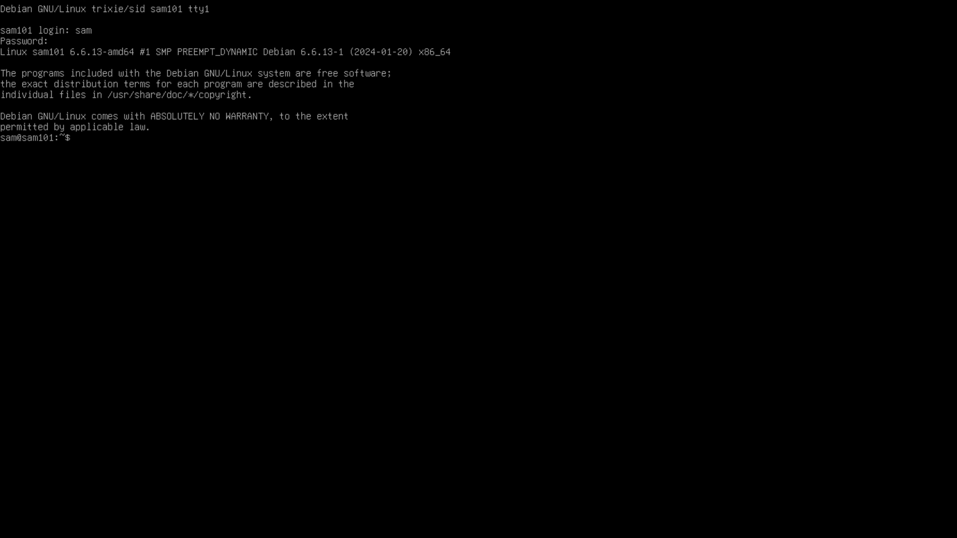
Try to switch to the root account with su and its password, and clear the console.
key("ctrl+l")
type("su")
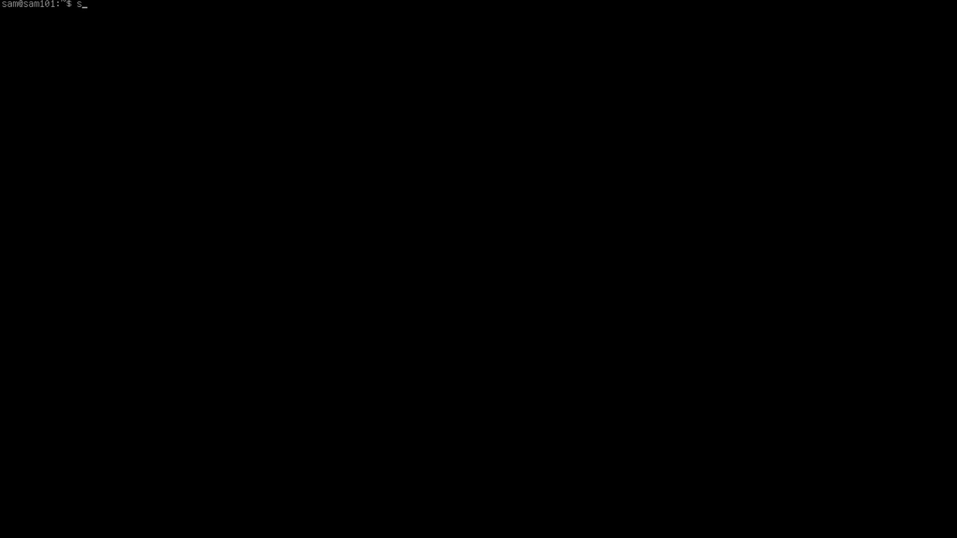
key("Return")
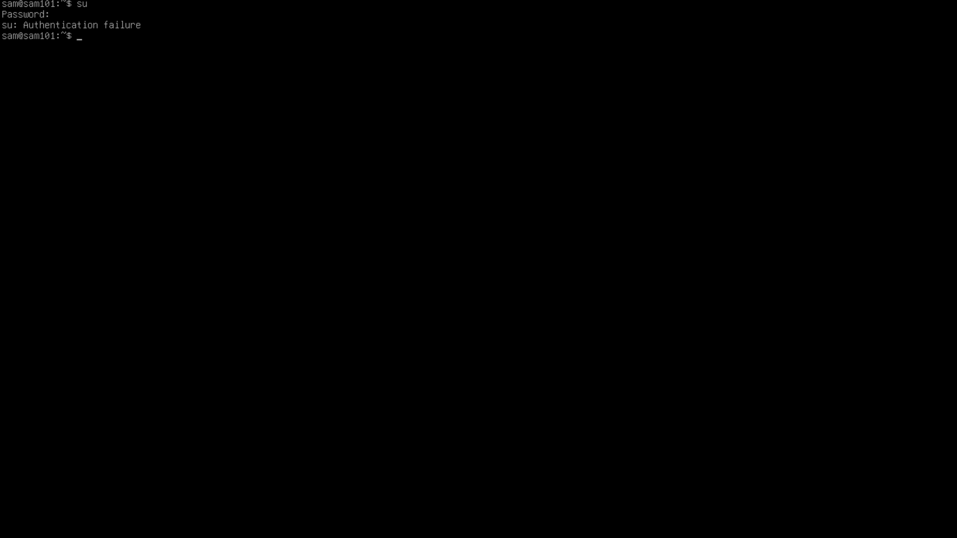
type("clear")
key("Return")
Open a root login shell with sudo su -, entering the user's account password.
type("sudo")
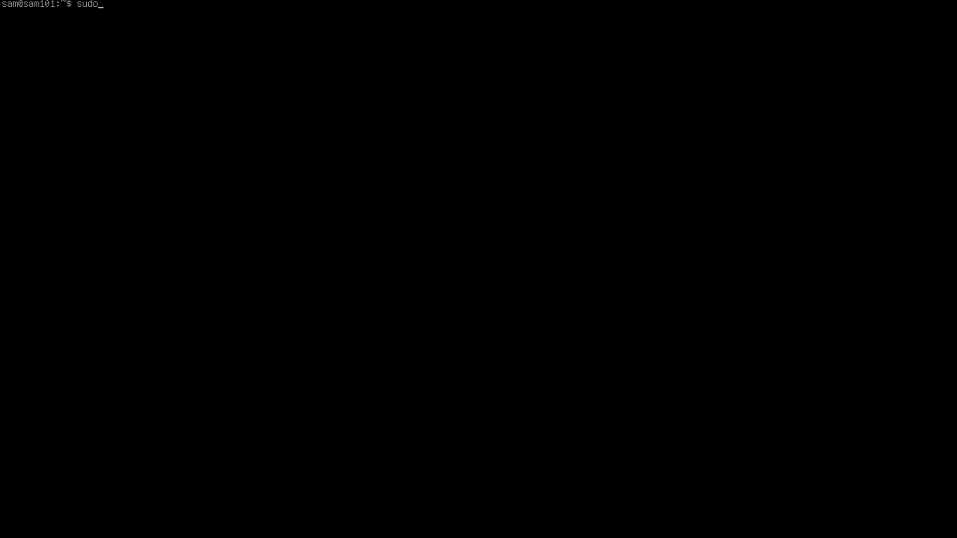
type(" su -")
key("Return")
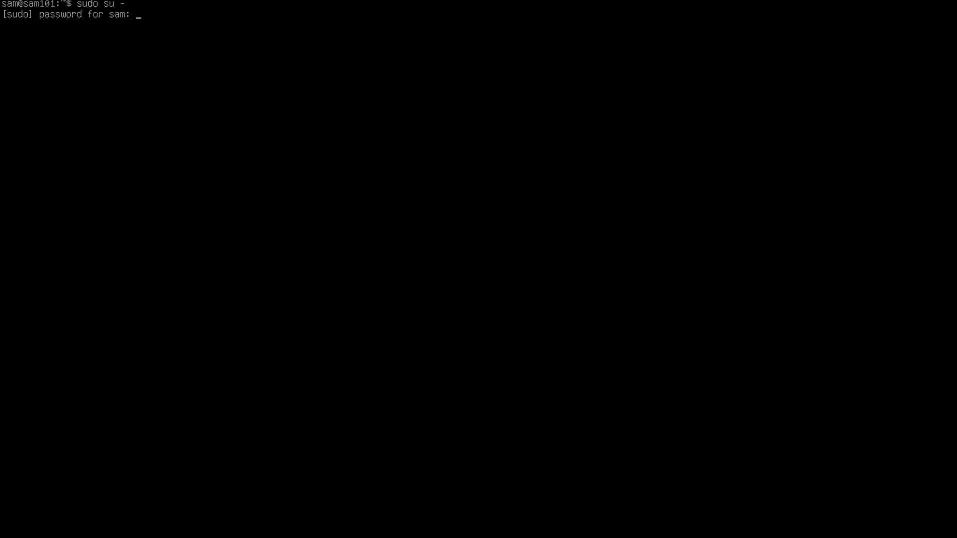
key("Return")
Install the neofetch package with apt and accept the installation of its dependencies.
type("sudo apt in")
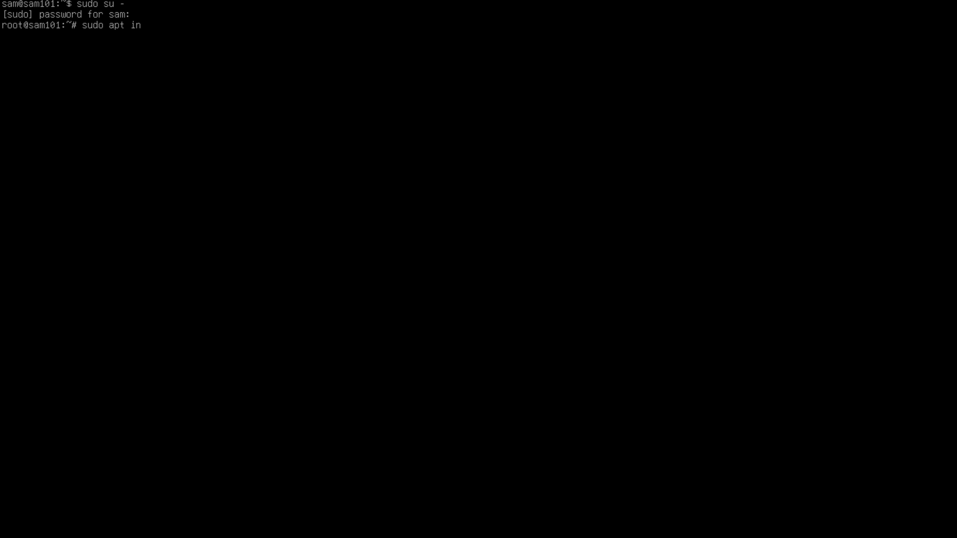
type("stall neofetch")
key("Return")
type("y")
key("Return")
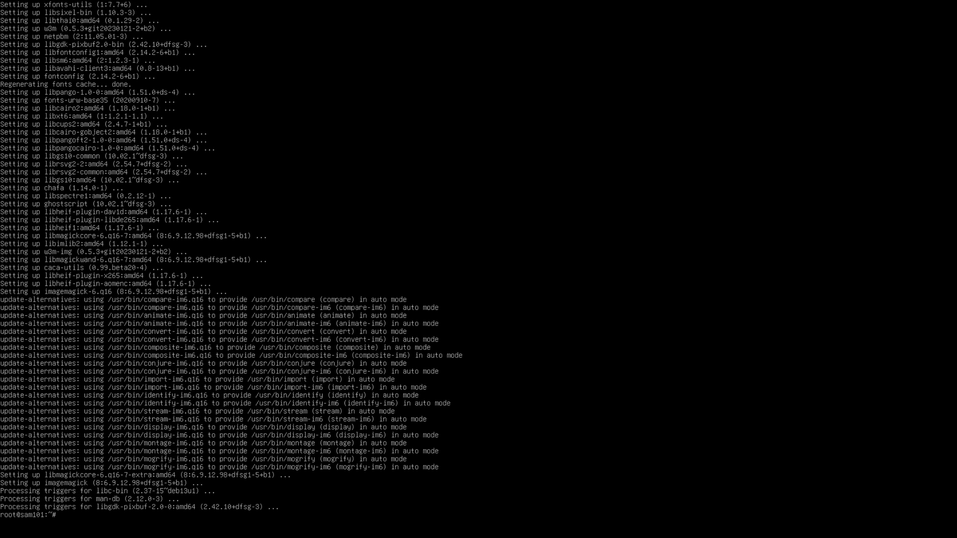
Clear the console and run neofetch to view the system information.
type("lear")
key("Return")
type("neofetch")
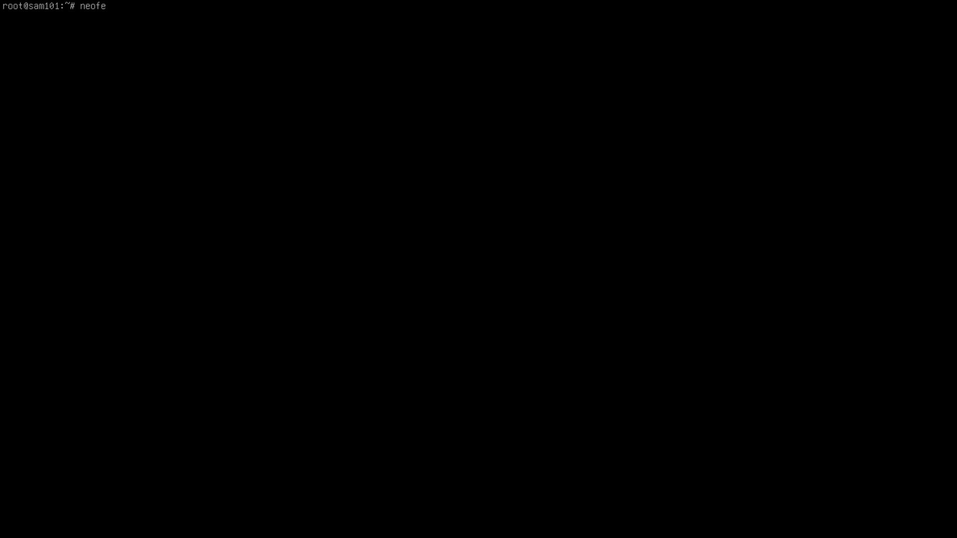
key("Return")
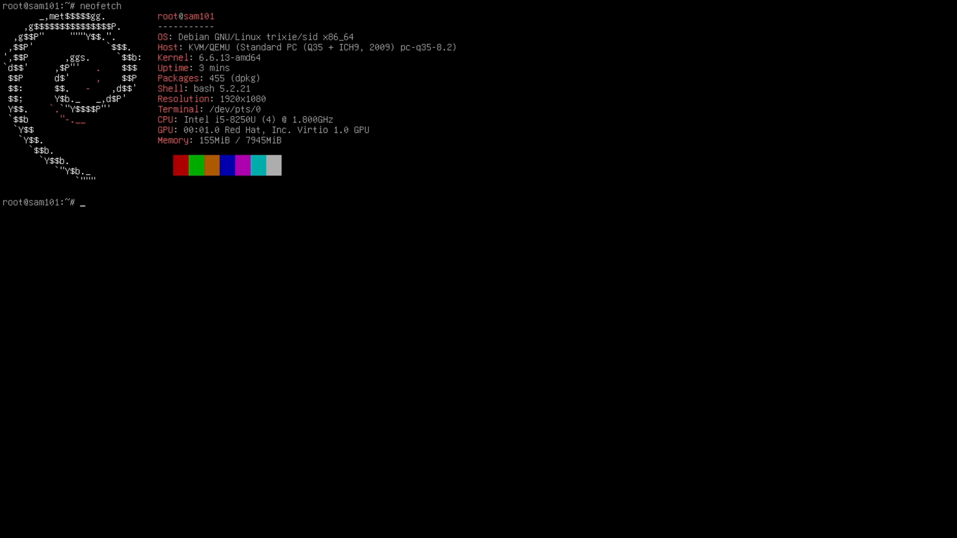
In /etc/sudoers, add an ALL=(ALL:ALL) ALL entry for the user account below the root line using nano, and clear the console.
type("sudo nan")
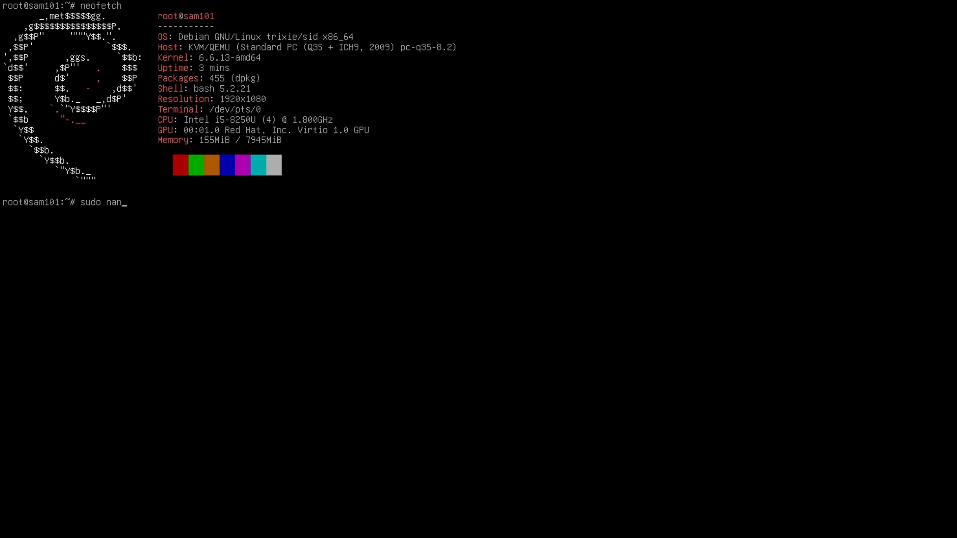
type("o /etc/sudoers")
key("Return")
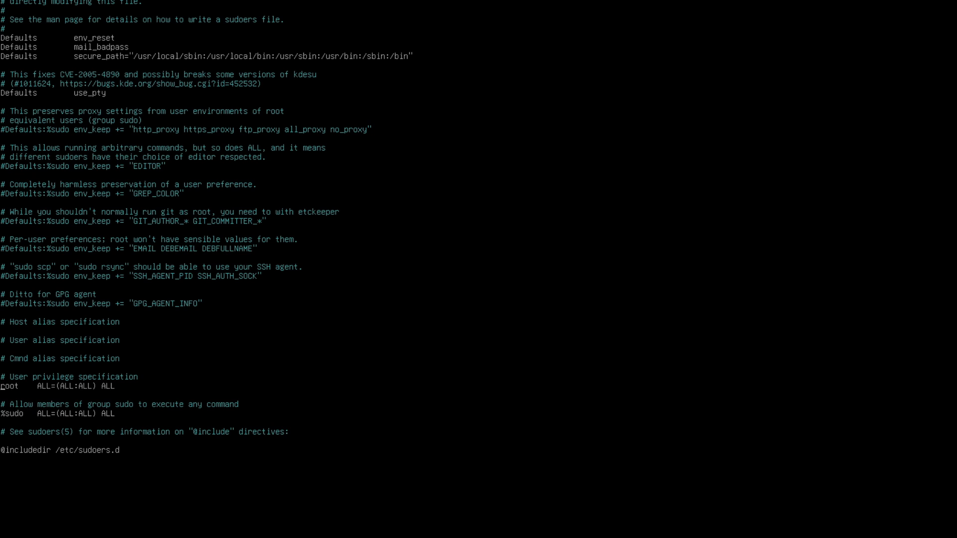
key("End")
key("Return")
type("sa")
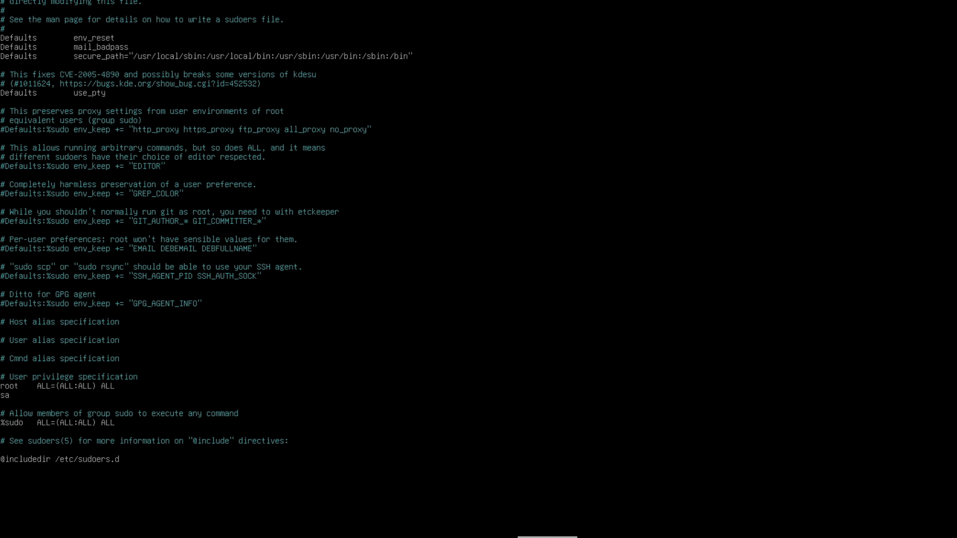
type("m     ALL=(ALL:ALL) ALL")
key("ctrl+x")
type("clear")
key("Return")
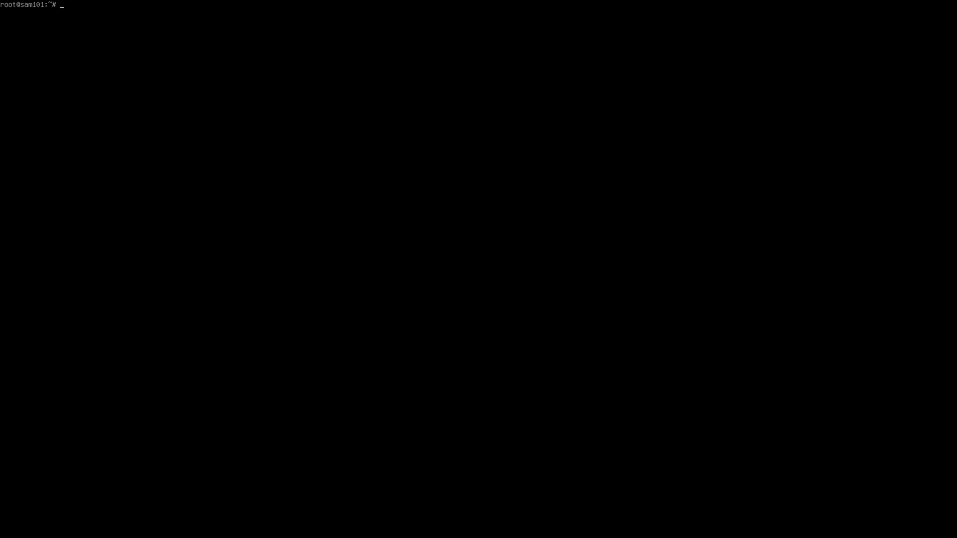
Leave the root login shell and test the account's sudo rights by opening a root shell with sudo su, listing the folder and exiting.
type("xit")
key("Return")
type("sudo su")
key("Return")
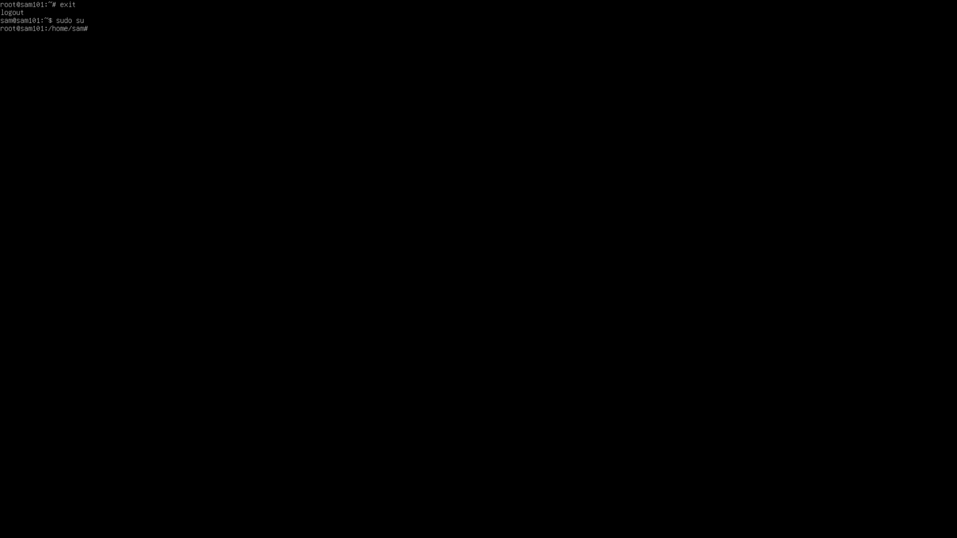
key("ctrl+l")
type("ls")
key("Return")
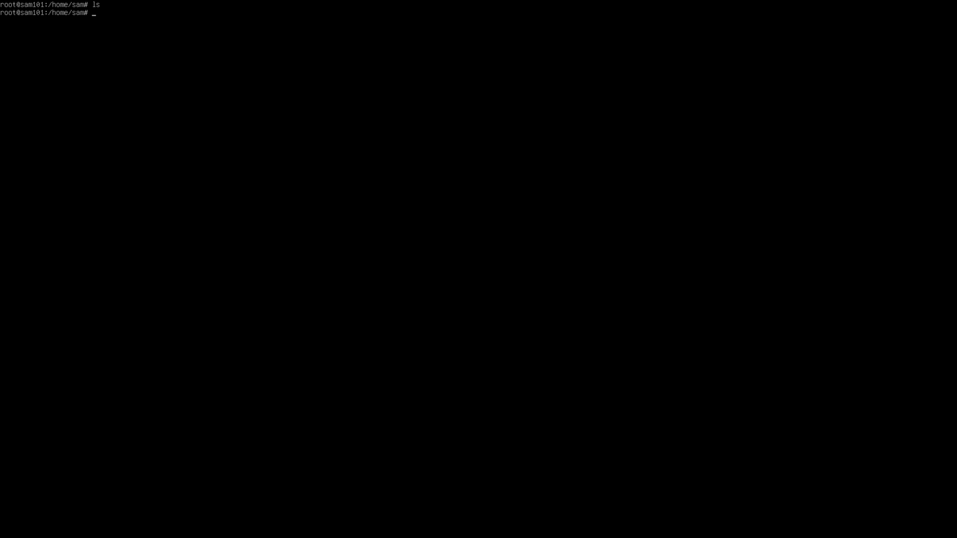
type("exit")
key("Return")
Install kde-plasma-desktop, kitty, ntfs-3g, exfat-fuse and git with apt.
key("ctrl+l")
type("sudo apt")
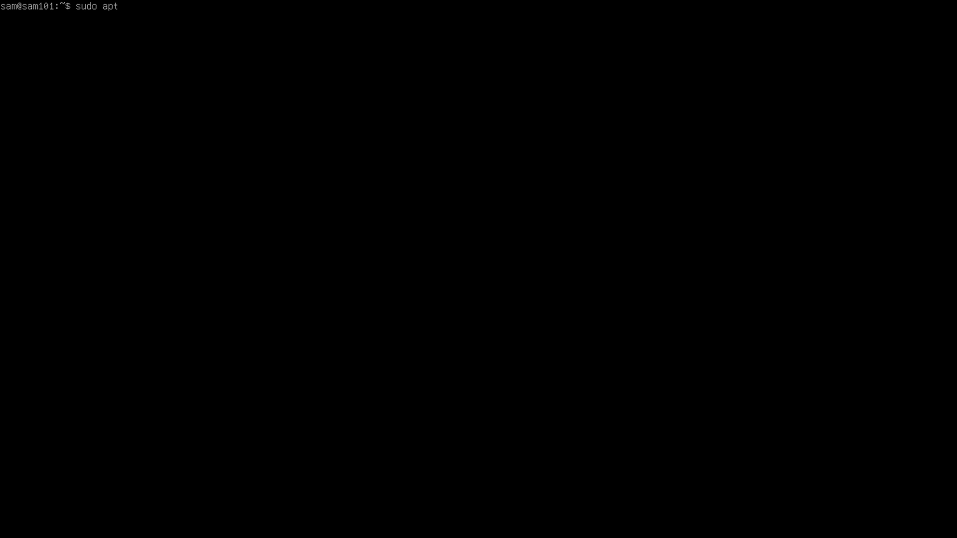
type(" install kde-plasma-")
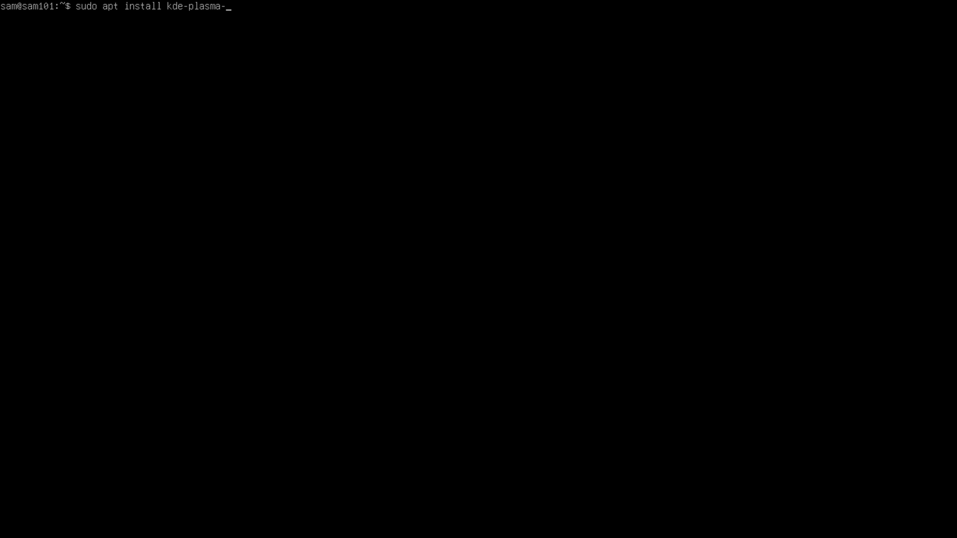
type("desktop kitty ntfs-3")
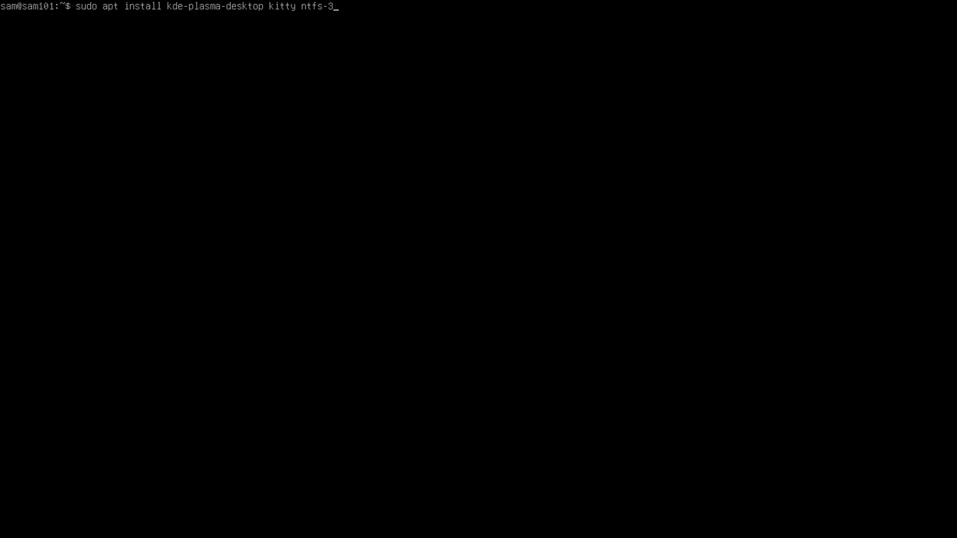
type("g exfat-fuse git")
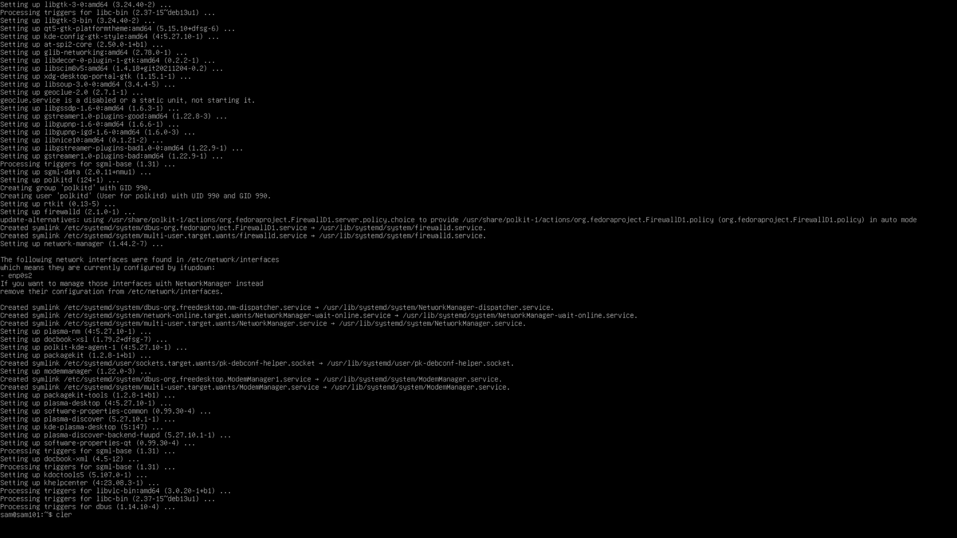
key("Return")
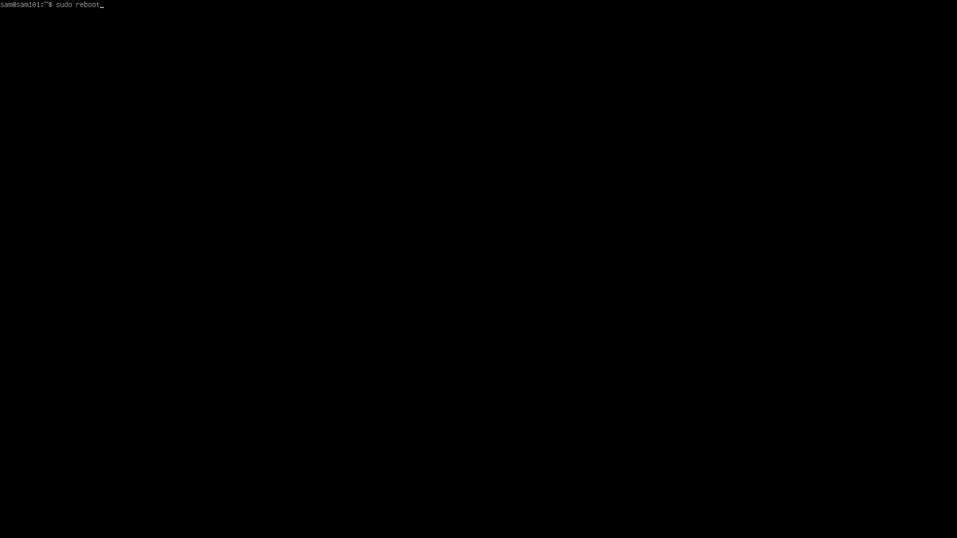
Reboot the system with sudo reboot and boot the Debian GNU/Linux entry from GRUB.
type("sudo reboot")
key("Return")
key("Return")
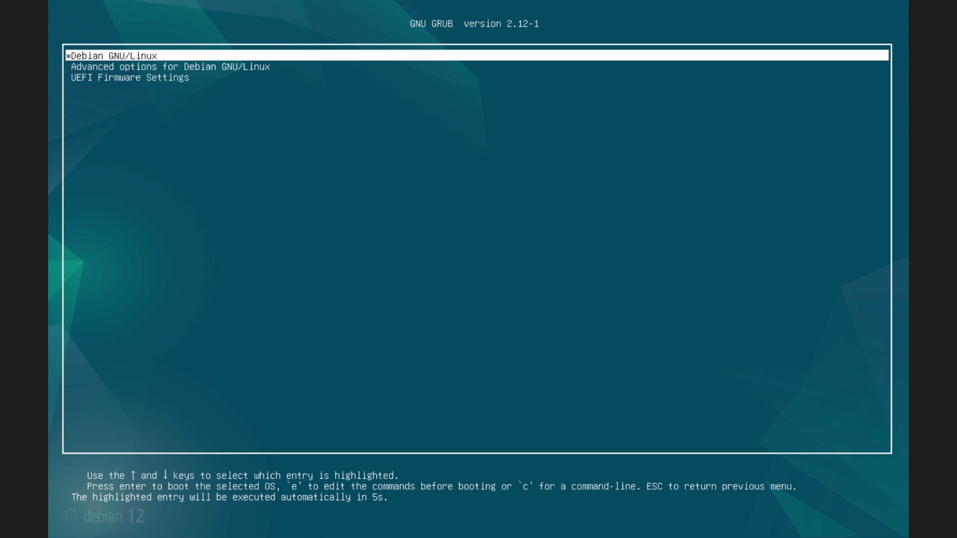
key("Return")
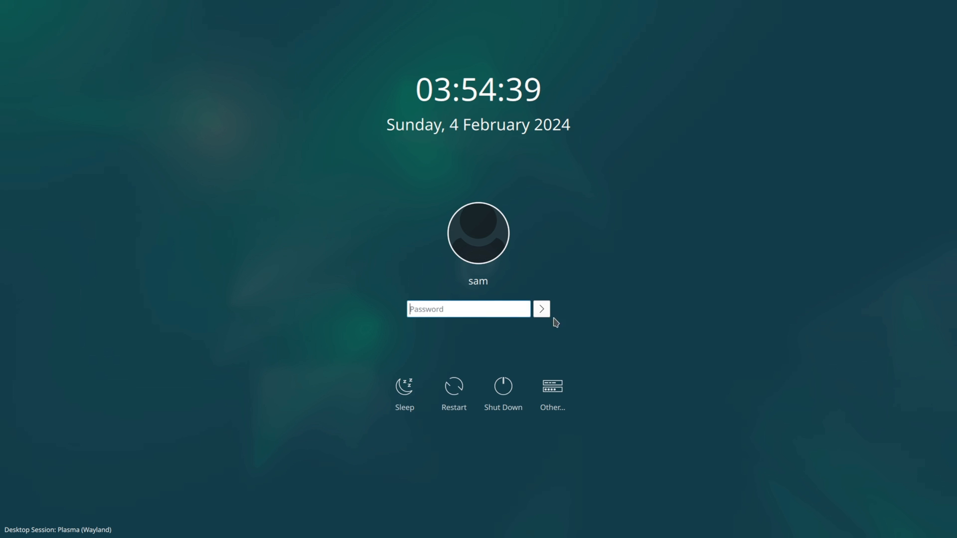
Log in to the Plasma (Wayland) desktop session with the account password.
type("****")
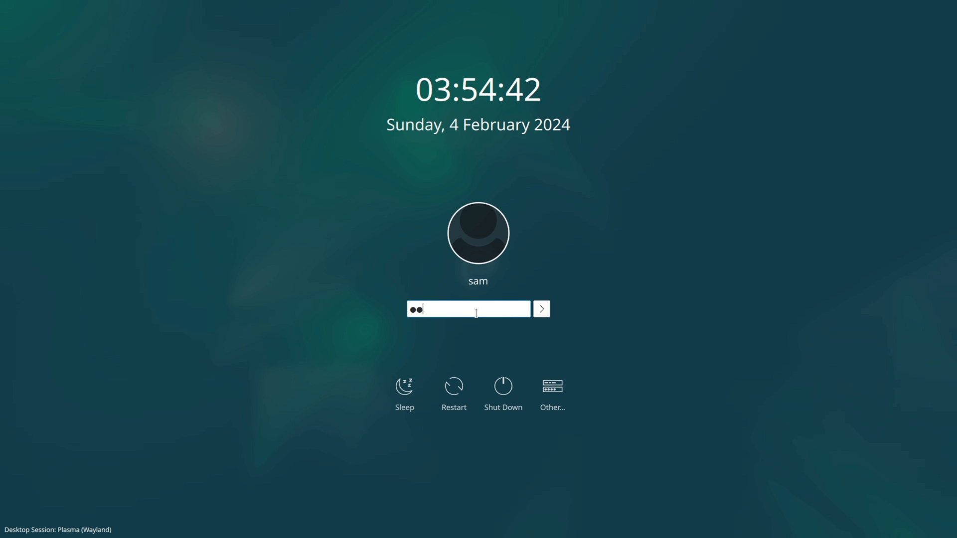
type("***")
key("Return")
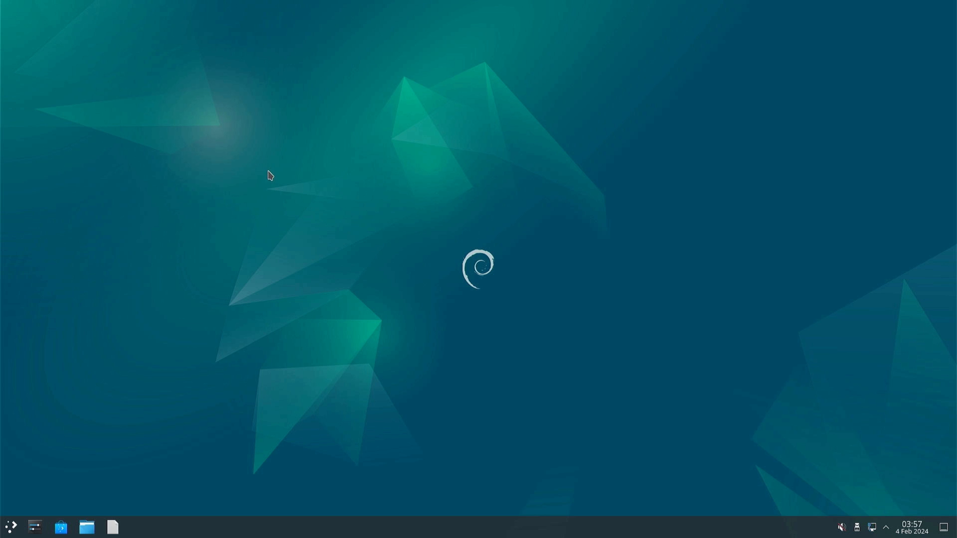
Find the kitty terminal through the application search and launch it.
left_click(10, 535)
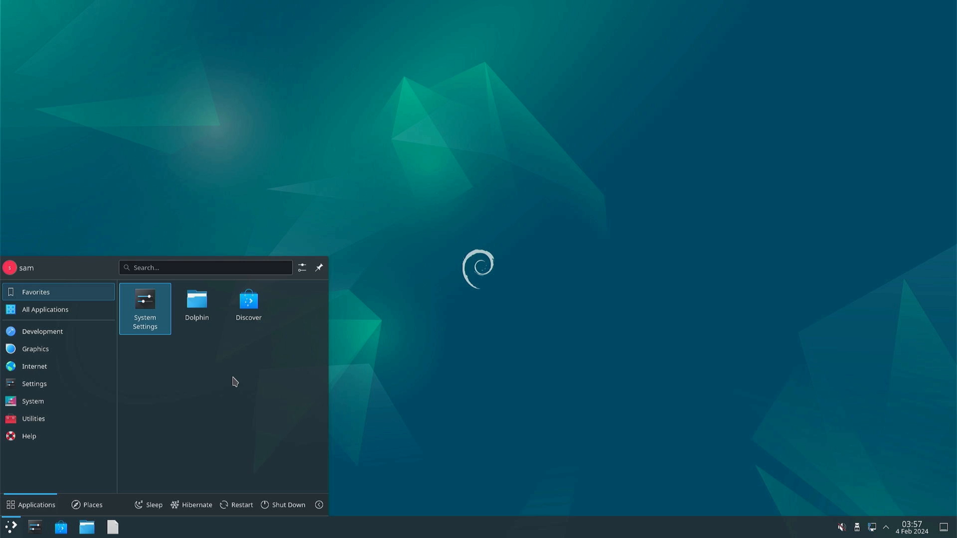
type("kons")
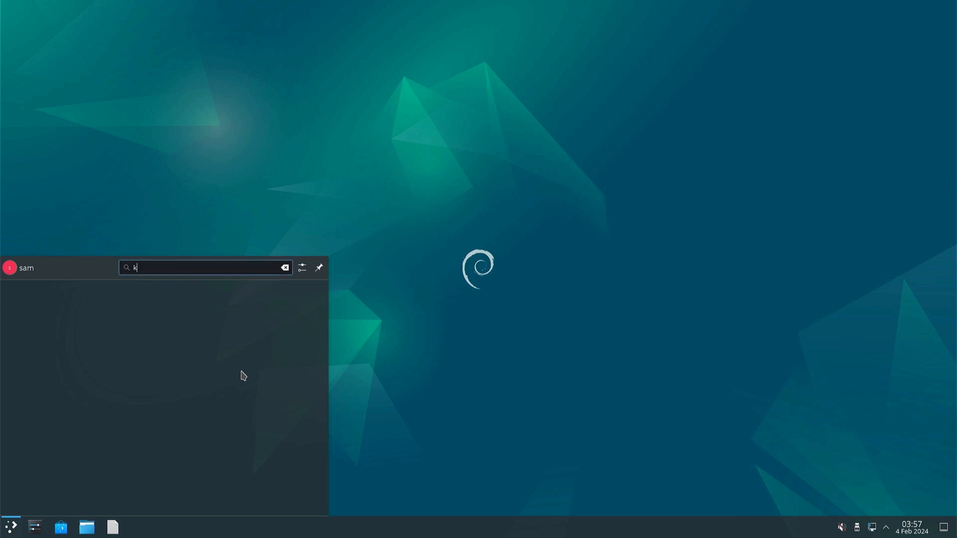
key("Return")
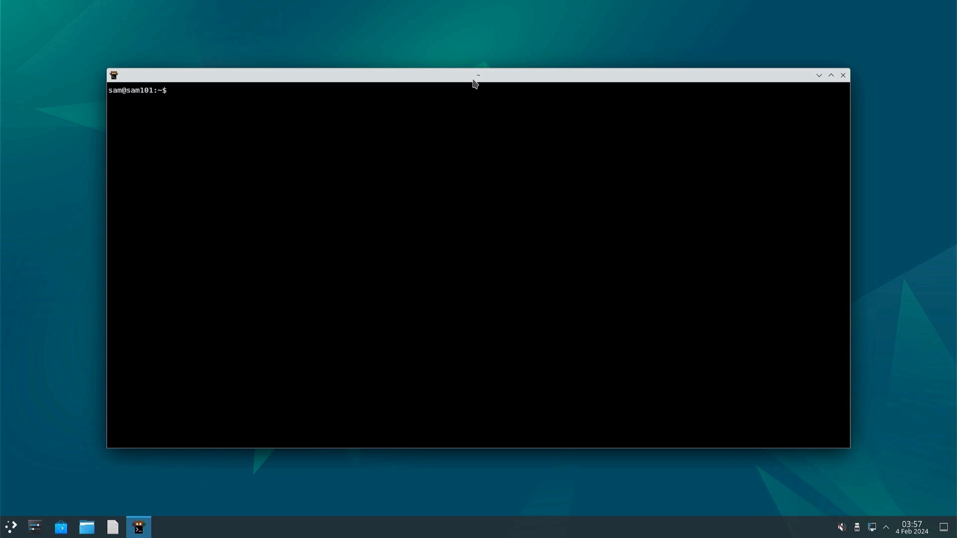
Move and enlarge the kitty window to cover most of the desktop, and increase its font size.
left_click_drag(475, 84, 394, 32)
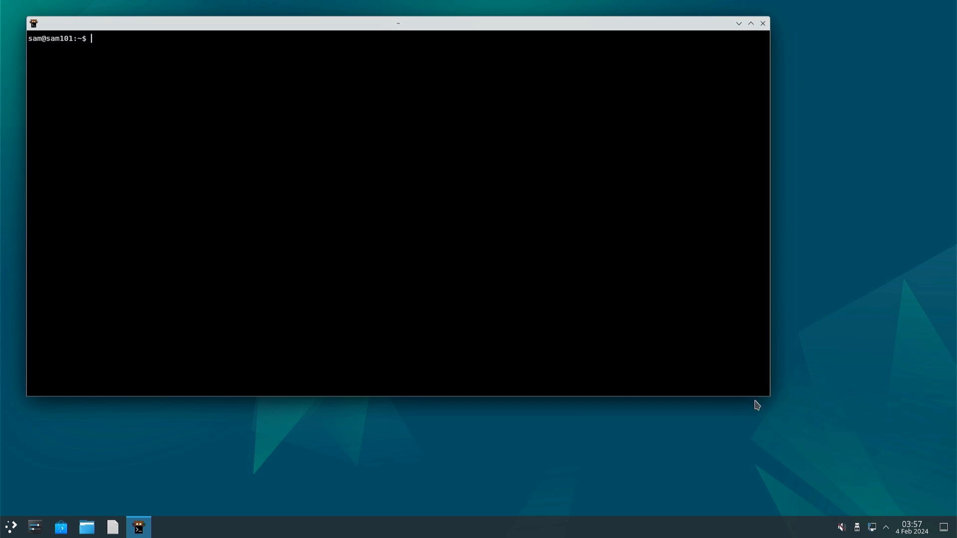
left_click_drag(767, 394, 920, 494)
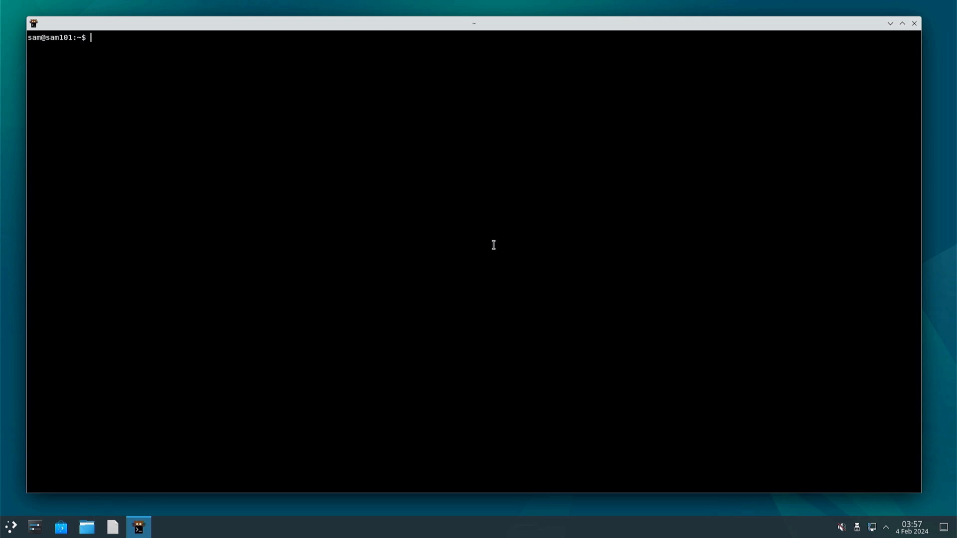
key("ctrl+plus")
key("ctrl+plus")
key("ctrl+plus")
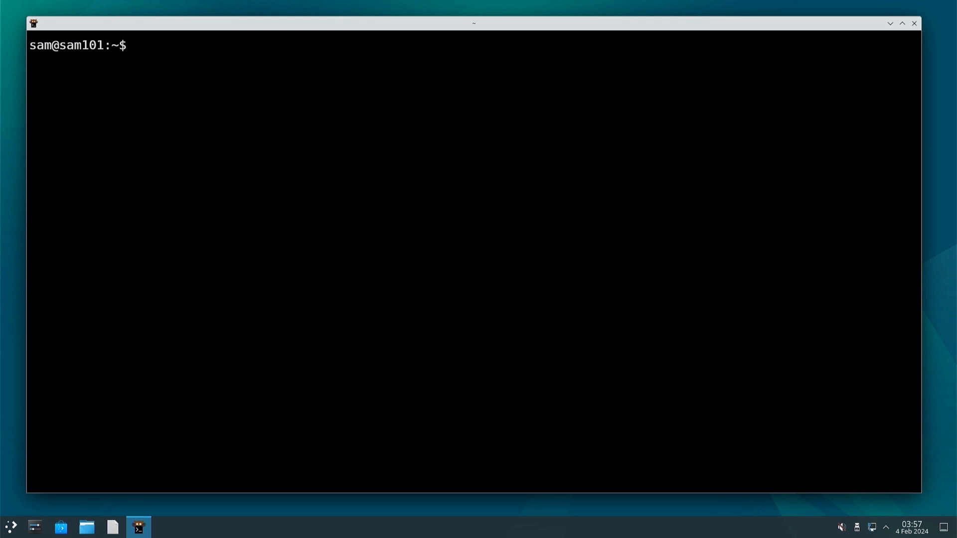
Display the system information with neofetch and clear the terminal.
type("neofetch")
key("Return")
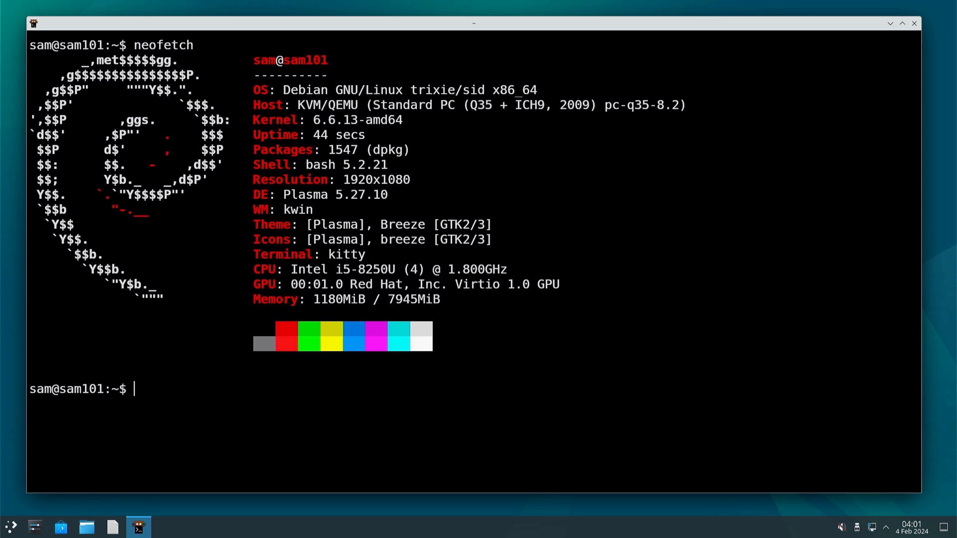
type("clear")
key("Return")
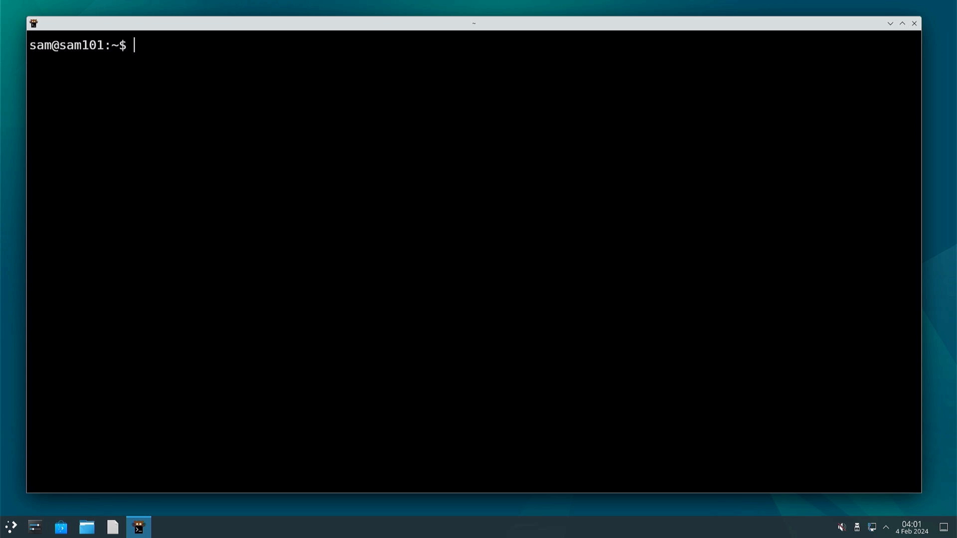
Install htop with sudo apt install, authenticating with the account's sudo password.
type("sudo apt install htop")
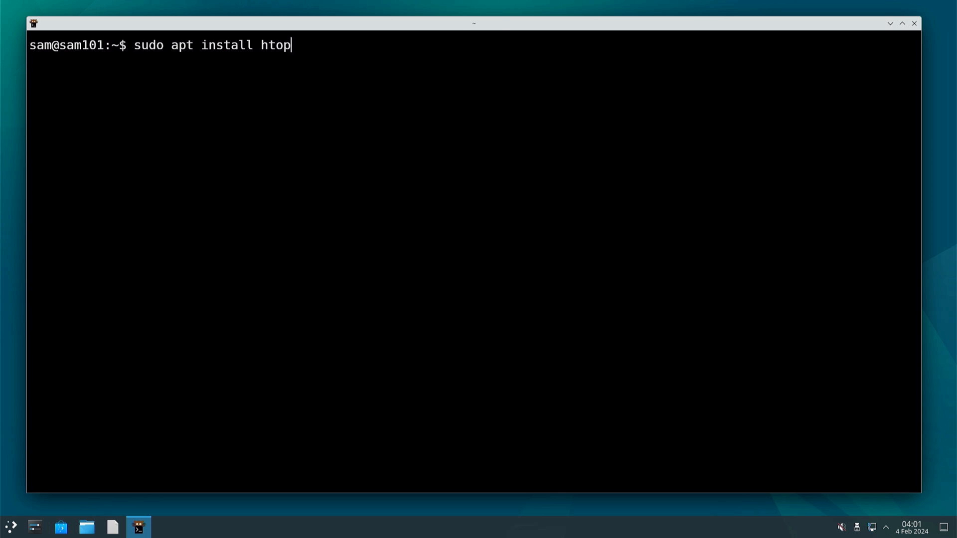
key("Return")
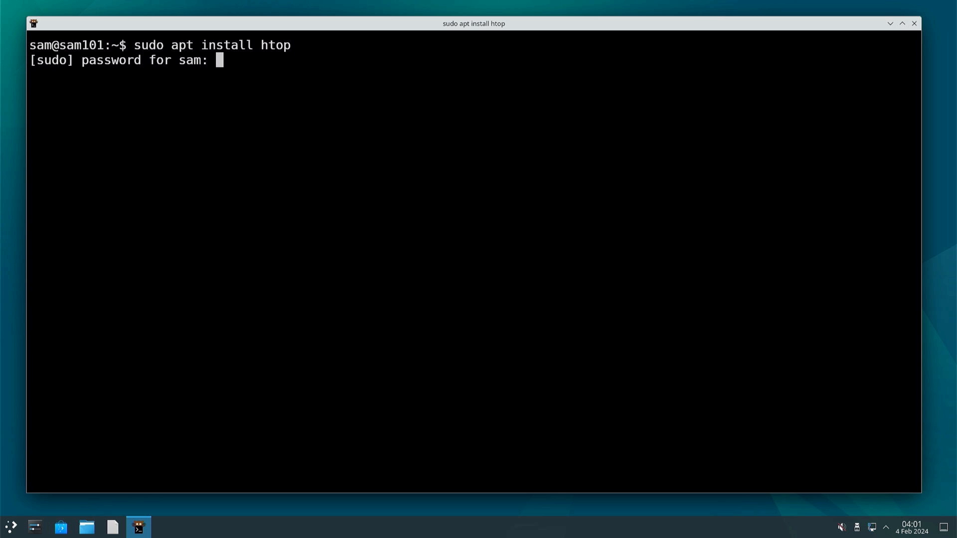
key("Return")
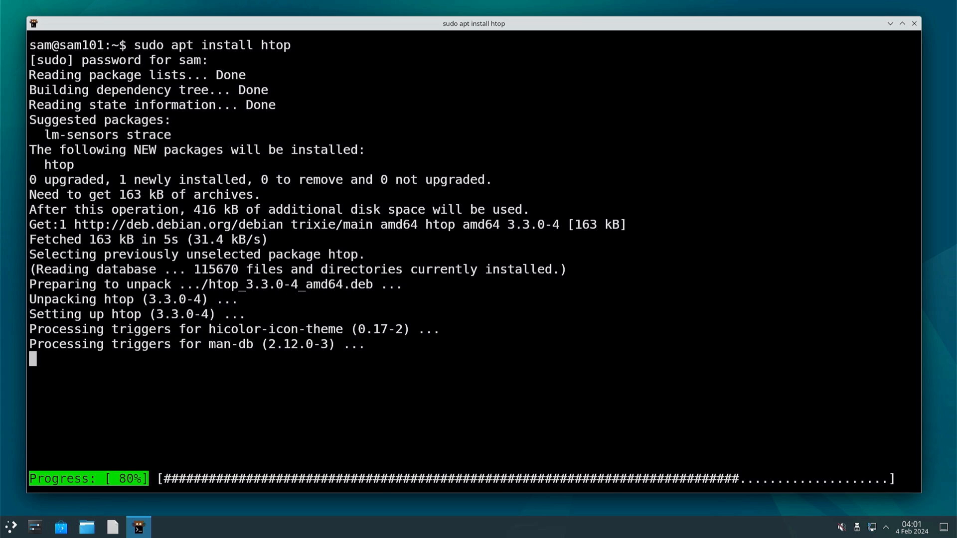
Clear the terminal and run htop to check the system's processes and resource usage.
type("clear")
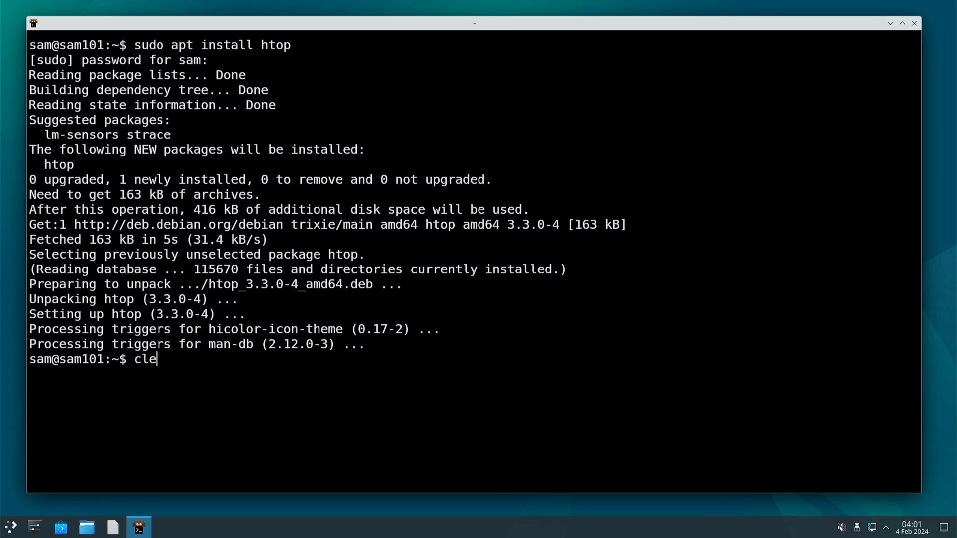
key("Return")
type("htop")
key("Return")
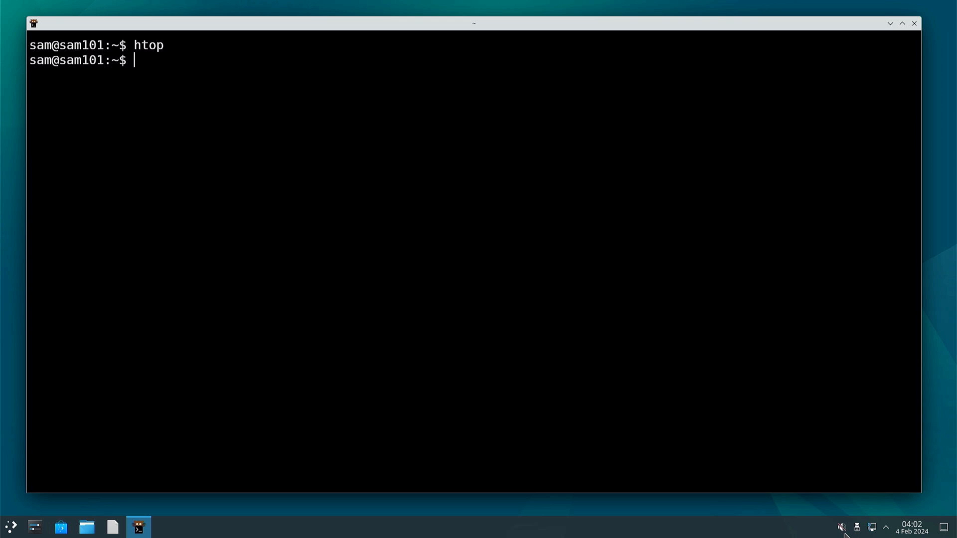
Unmute the Line Out and Line In audio devices and set the Line Out volume to 100%.
left_click(843, 529)
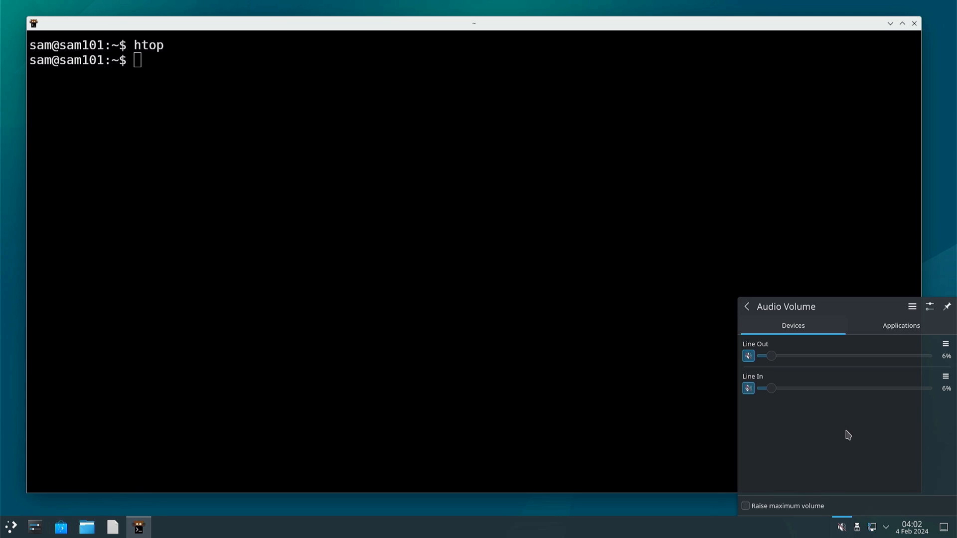
left_click(750, 358)
left_click(750, 391)
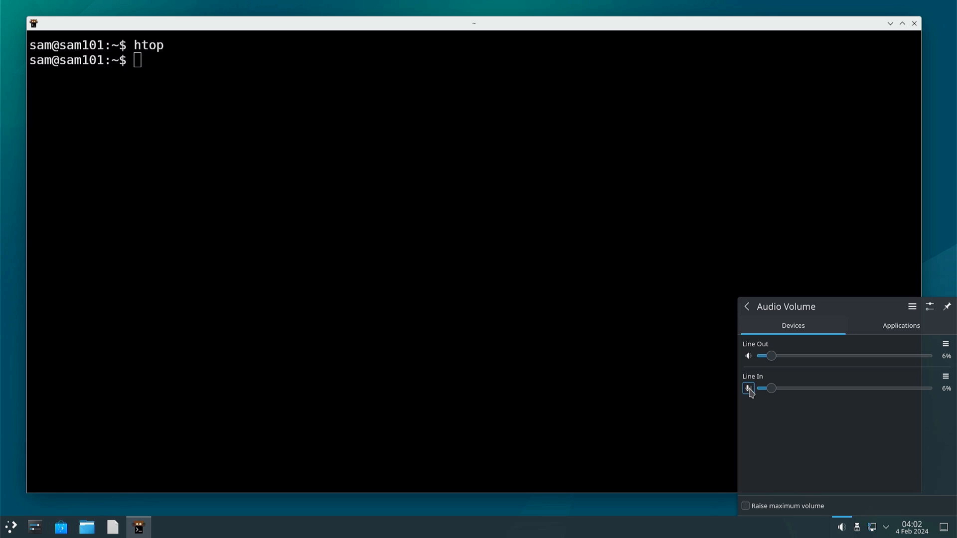
left_click_drag(770, 358, 934, 361)
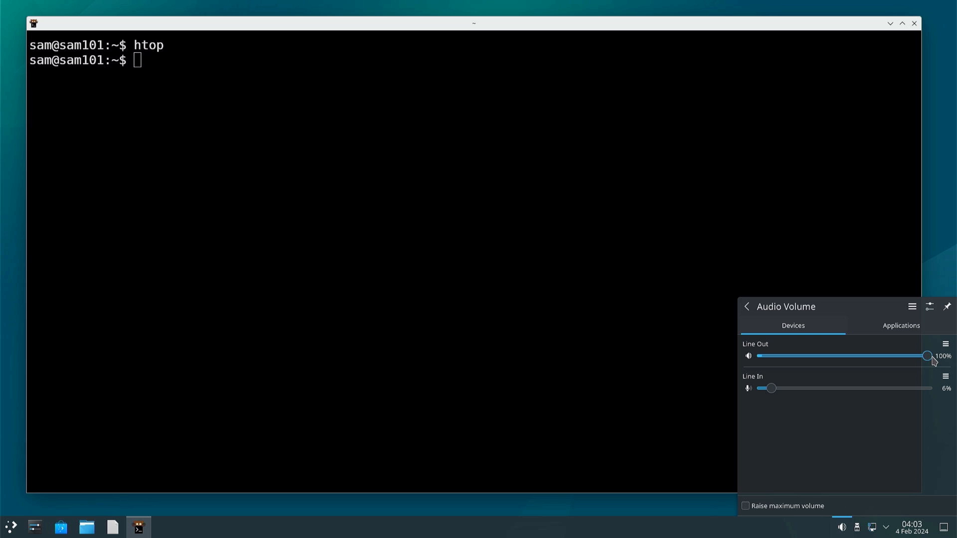
left_click(476, 242)
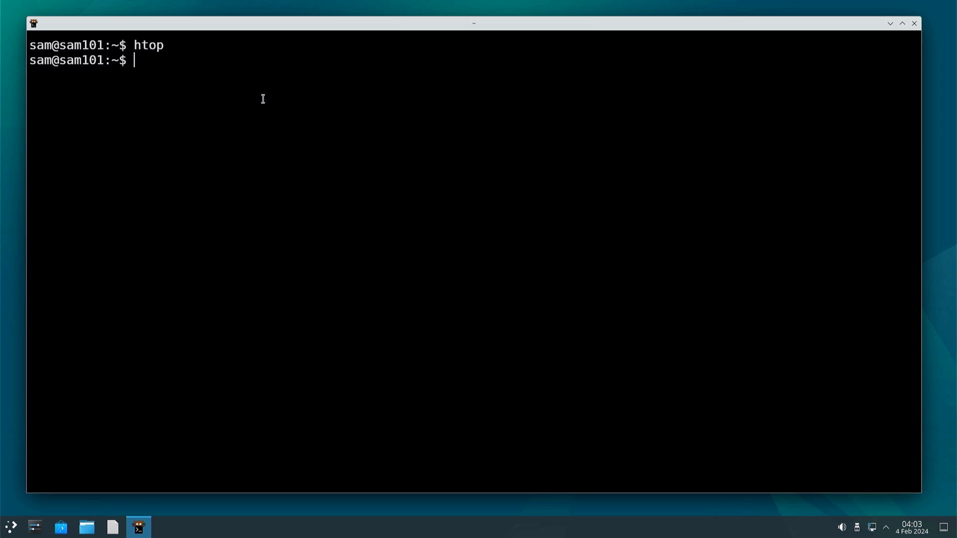
List the contents of the home directory with ls.
type("ls")
key("Return")
Shut down the virtual machine with sudo shutdown now and close the host's terminal.
type("sudo")
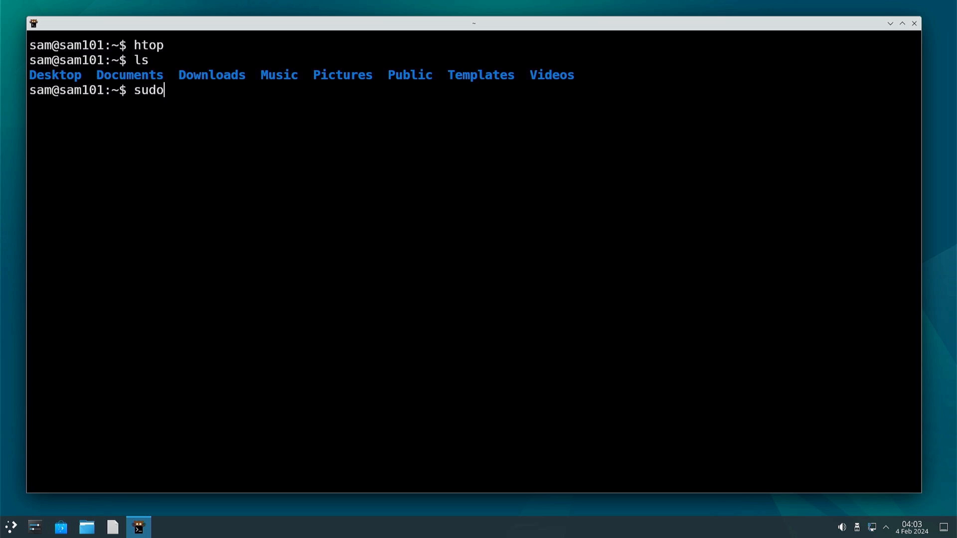
type(" shutdown now")
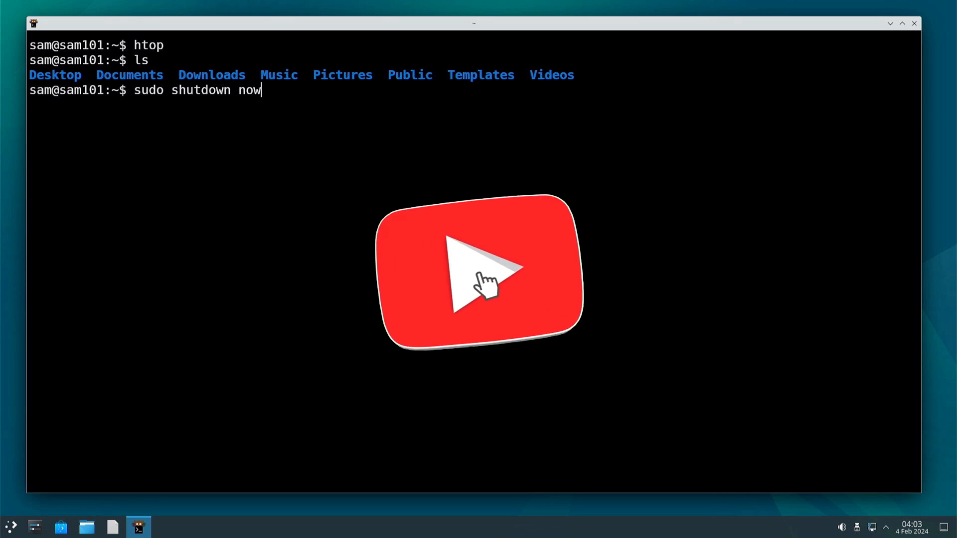
key("Return")
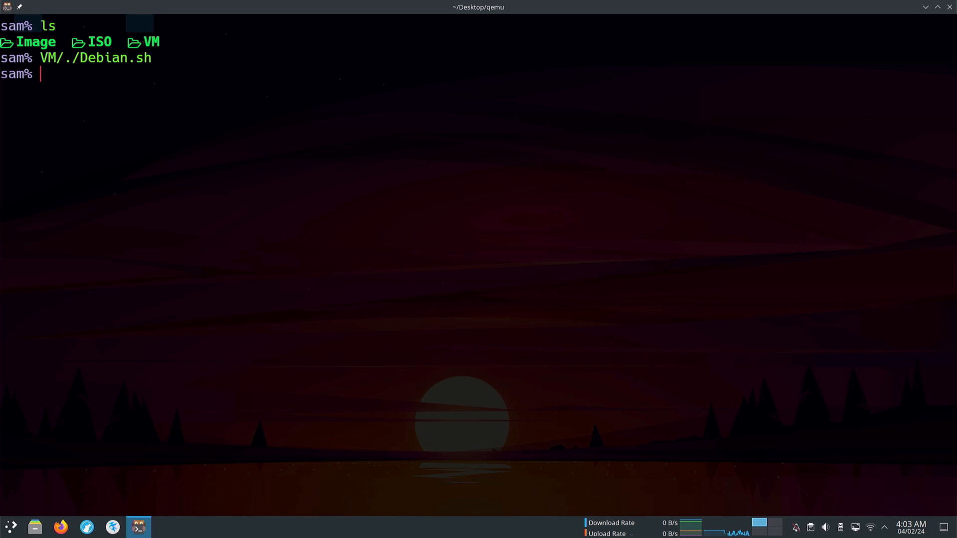
key("ctrl+d")
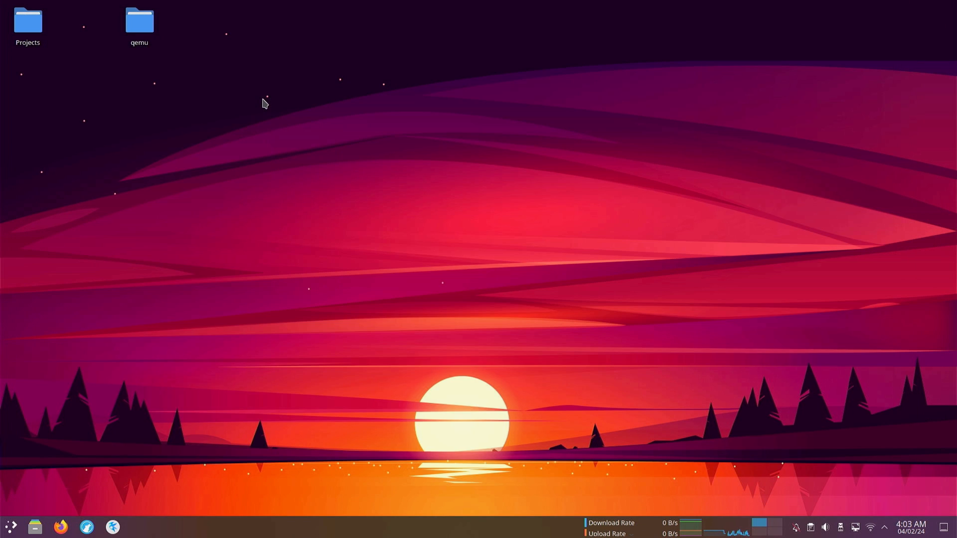